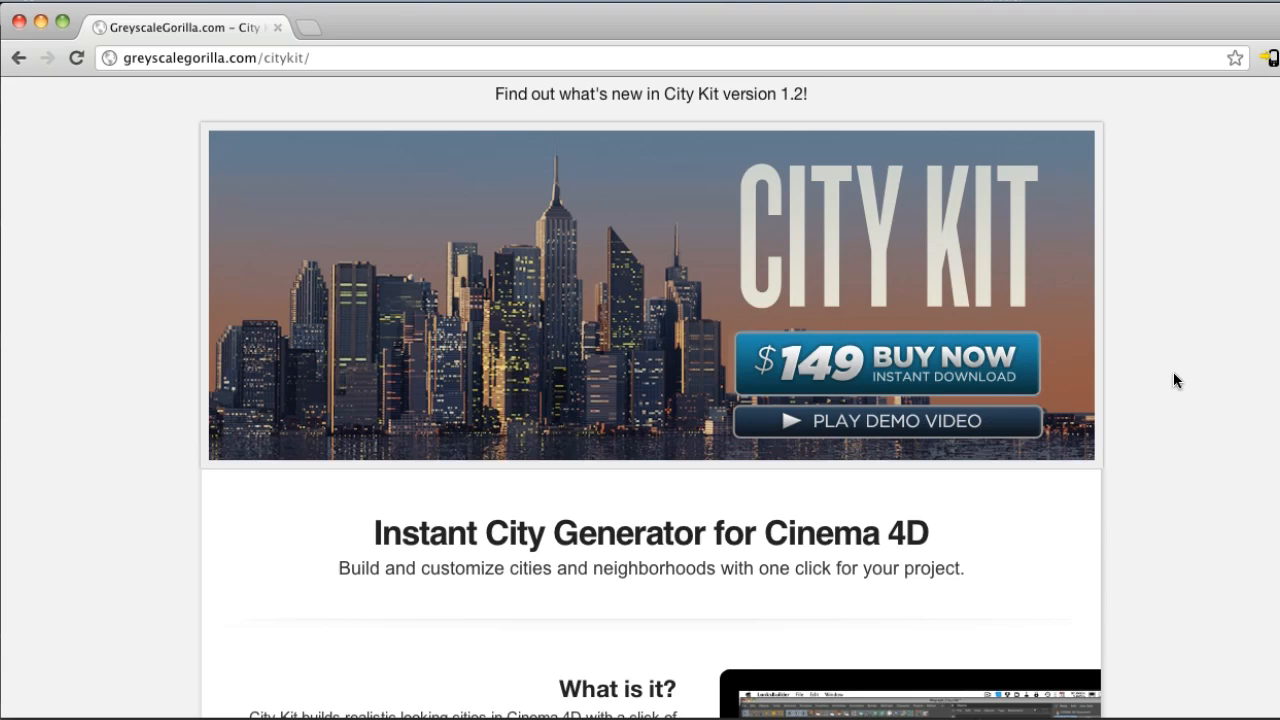
Step: Review the City Kit product page, covering its requirements, what is included and the gallery of sample city renders
scroll(650, 398, down, 2)
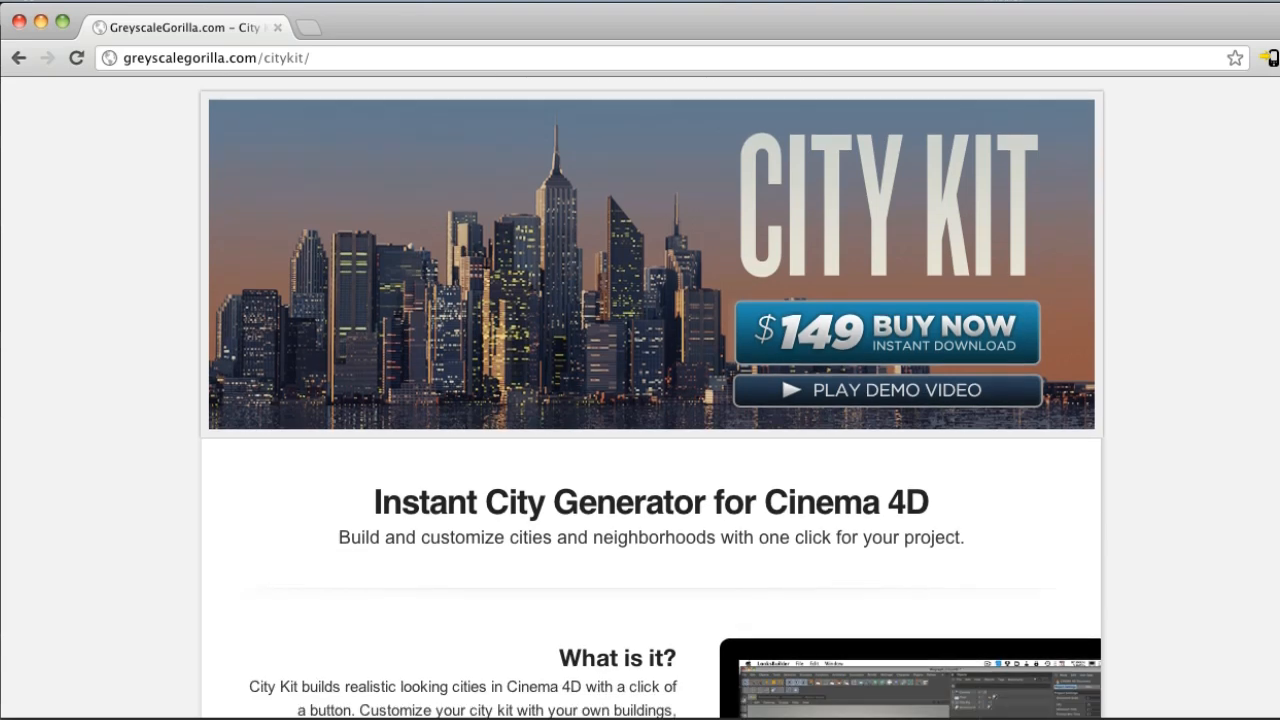
scroll(650, 400, up, 3)
scroll(650, 400, down, 10)
scroll(650, 400, down, 10)
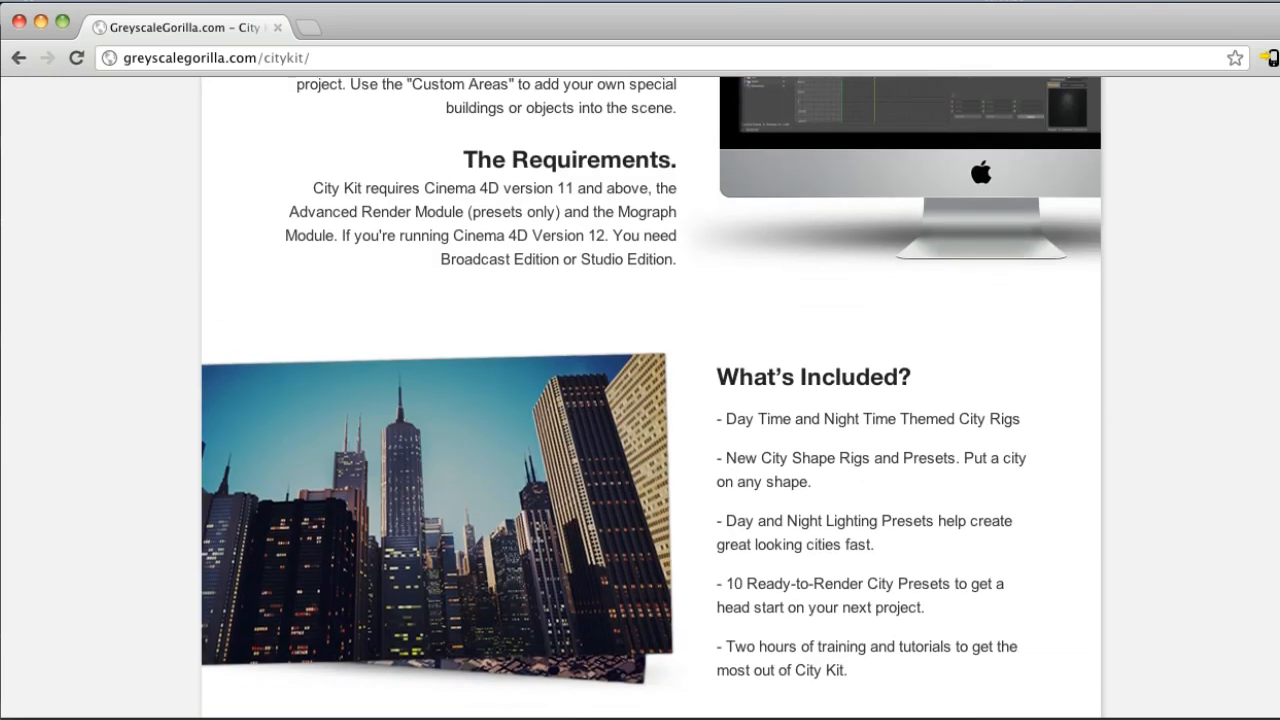
scroll(650, 400, down, 5)
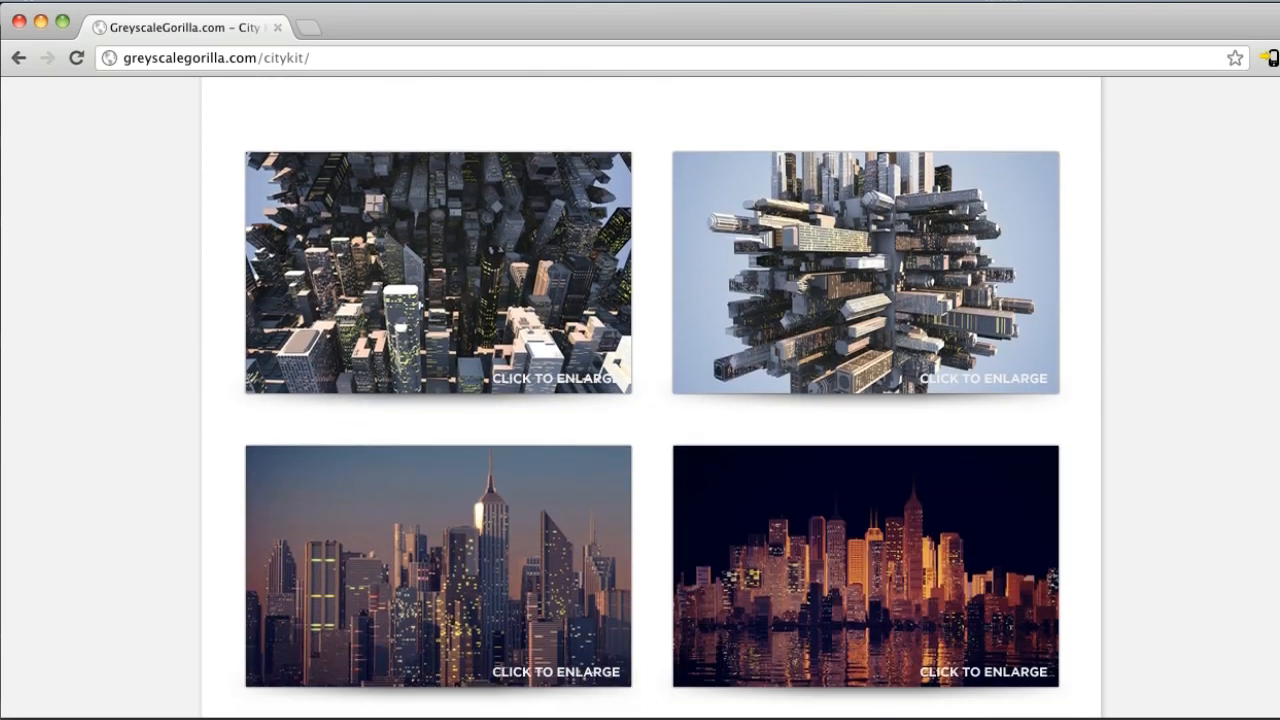
scroll(1163, 323, down, 3)
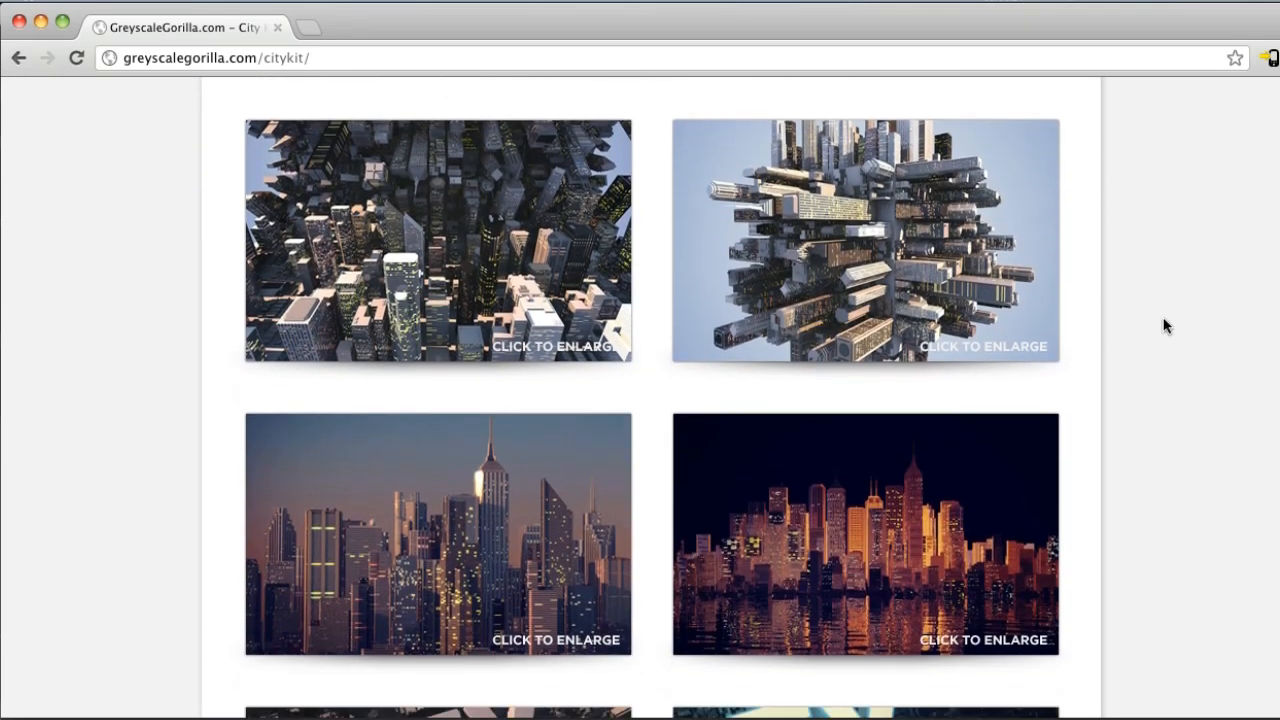
scroll(1165, 323, down, 1)
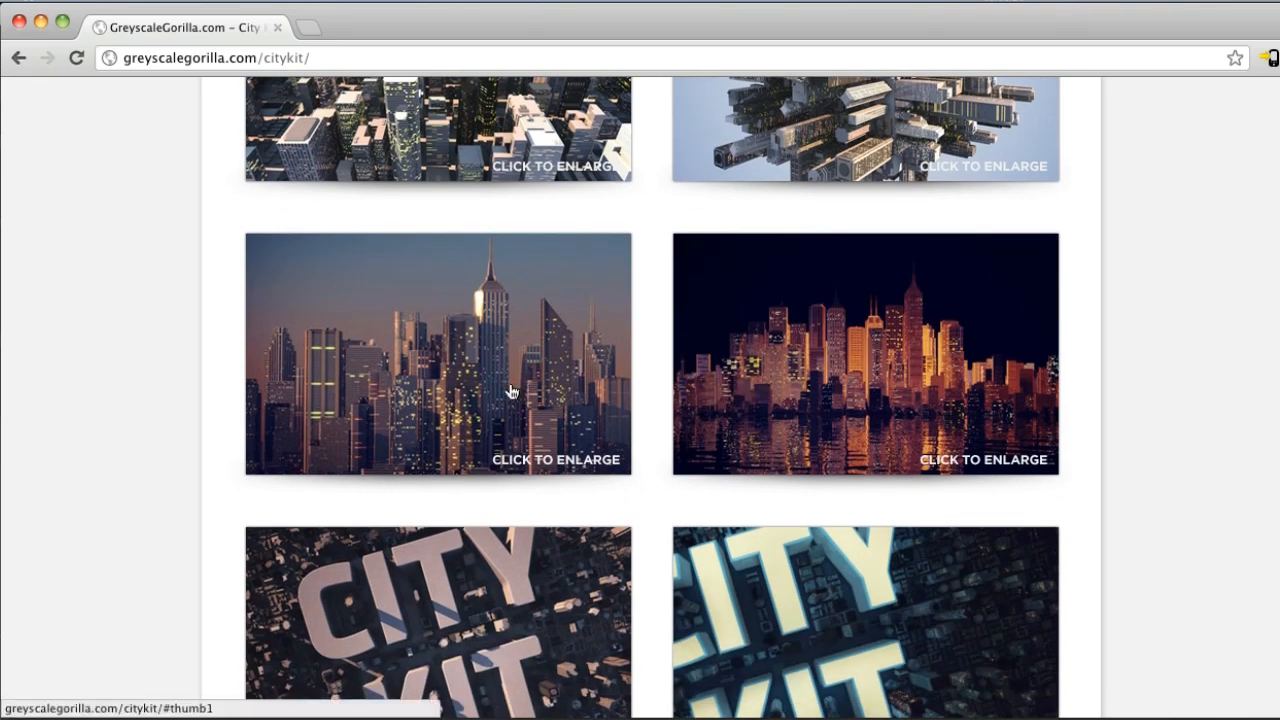
scroll(1201, 345, down, 1)
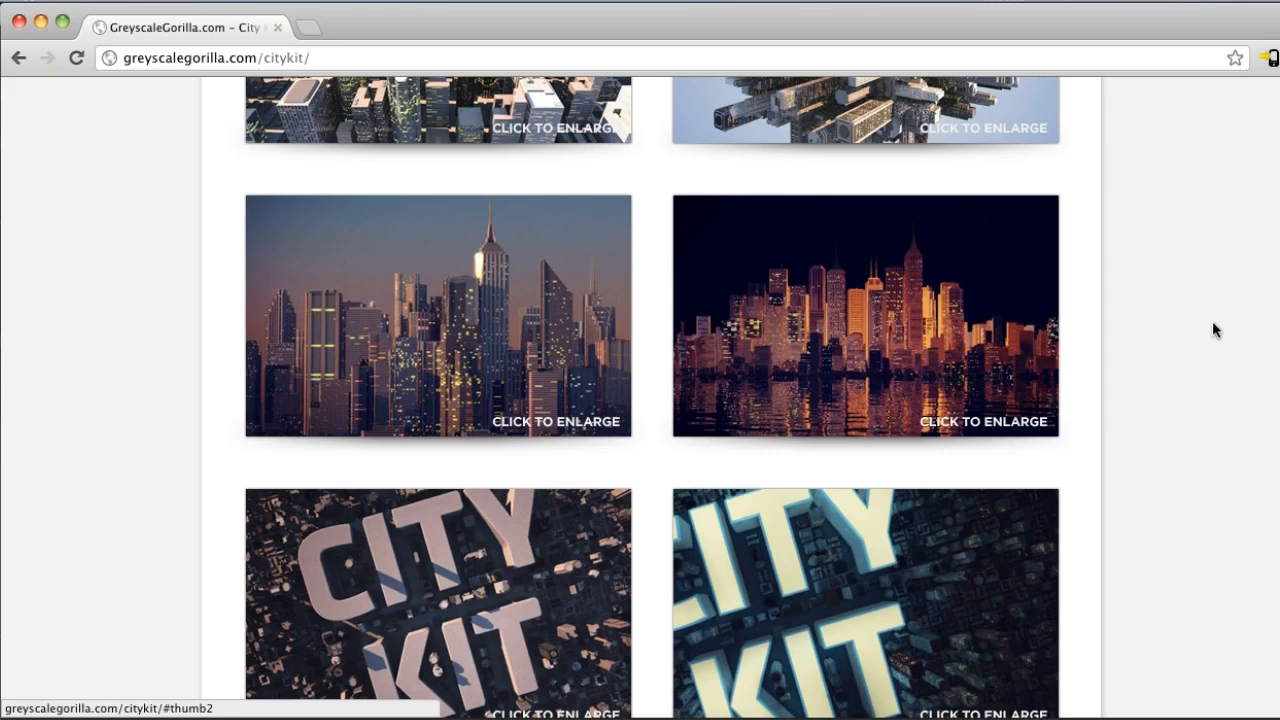
scroll(1210, 327, down, 5)
scroll(1208, 327, down, 10)
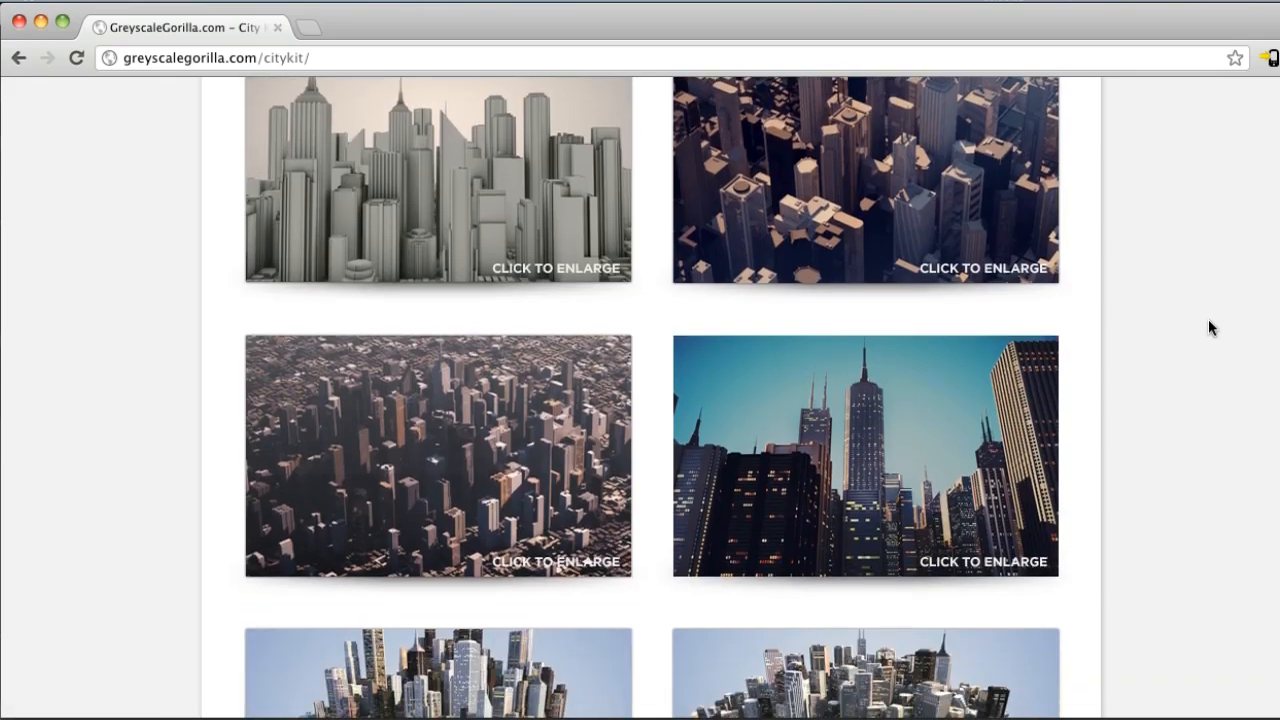
scroll(1200, 348, down, 3)
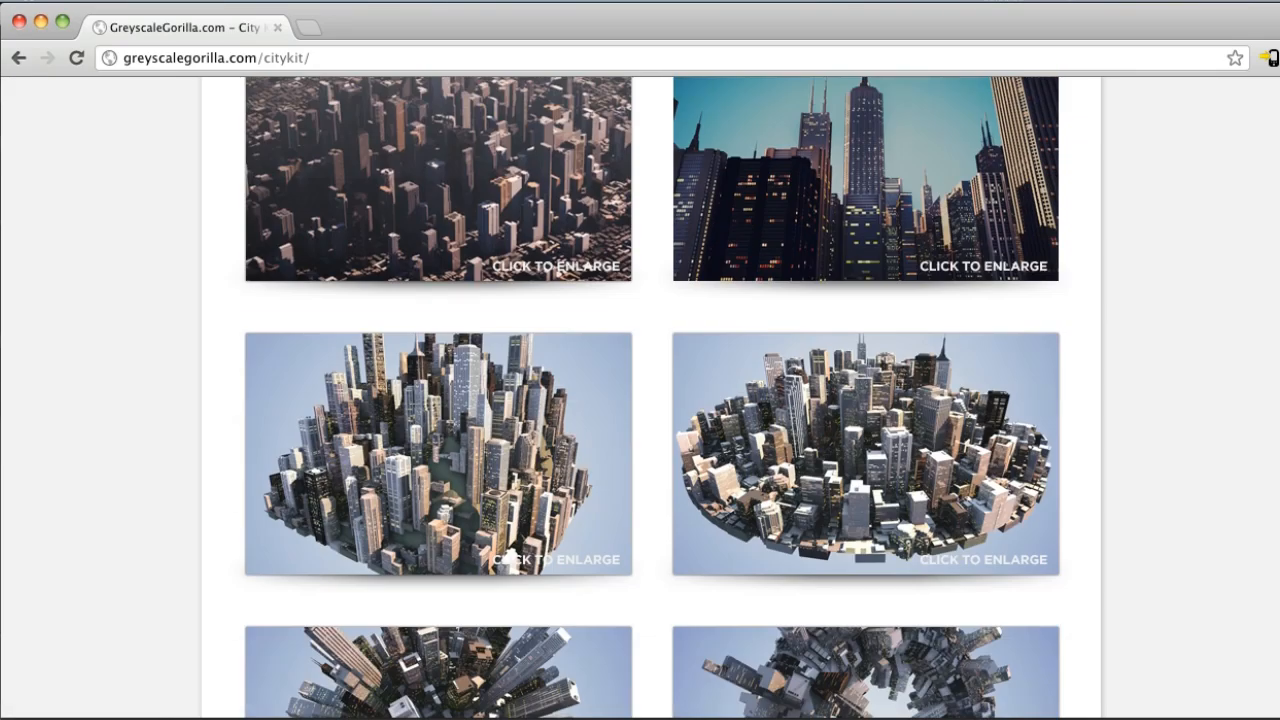
scroll(1200, 348, down, 5)
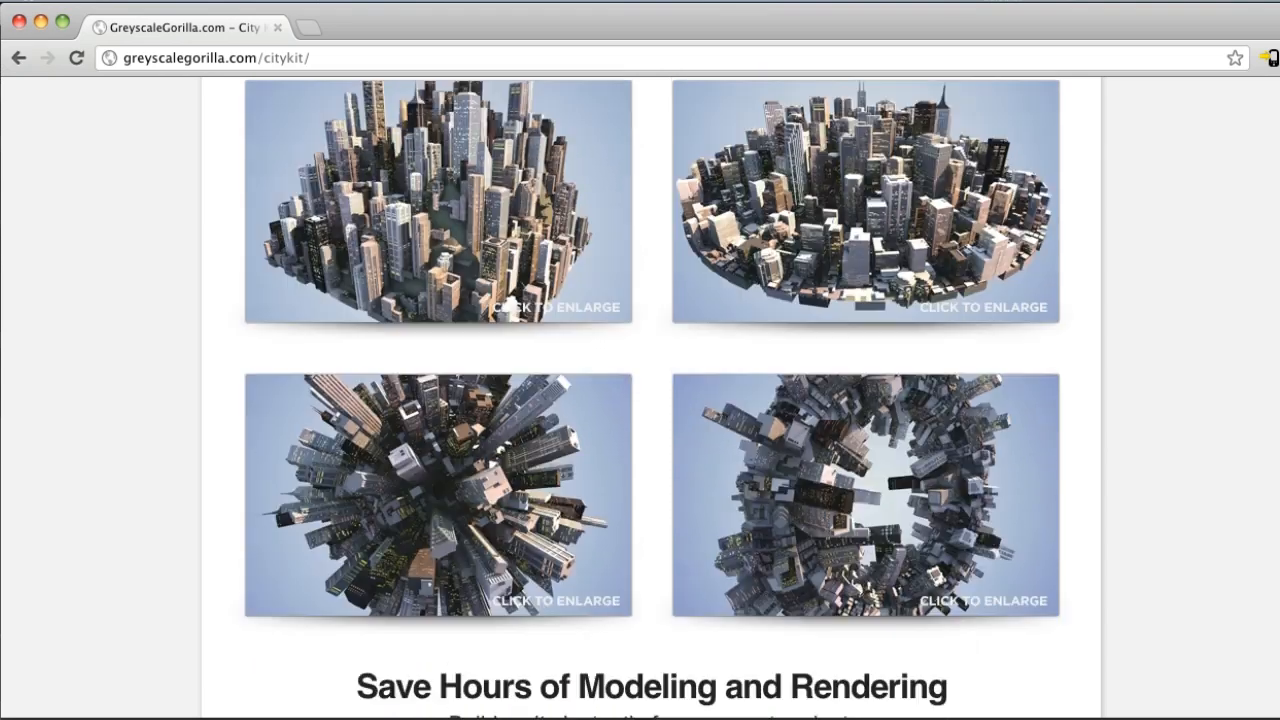
scroll(652, 397, up, 1)
scroll(608, 480, up, 6)
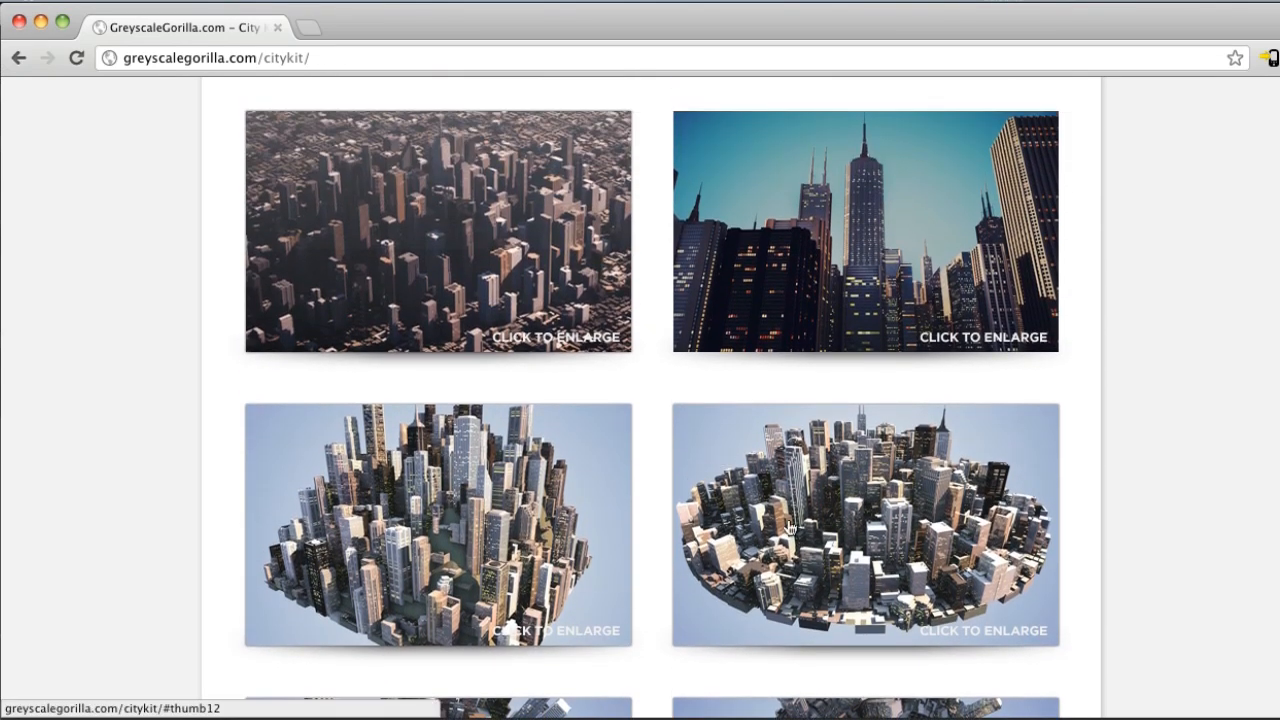
scroll(737, 288, up, 3)
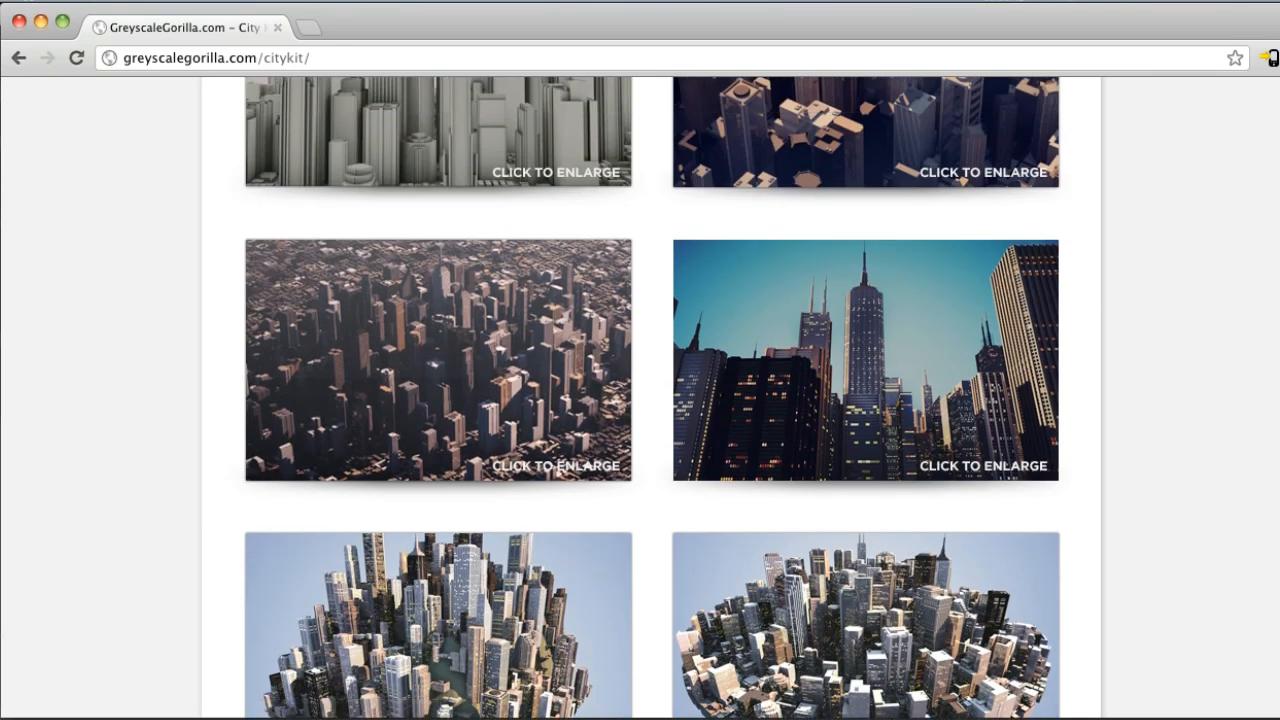
scroll(652, 398, up, 7)
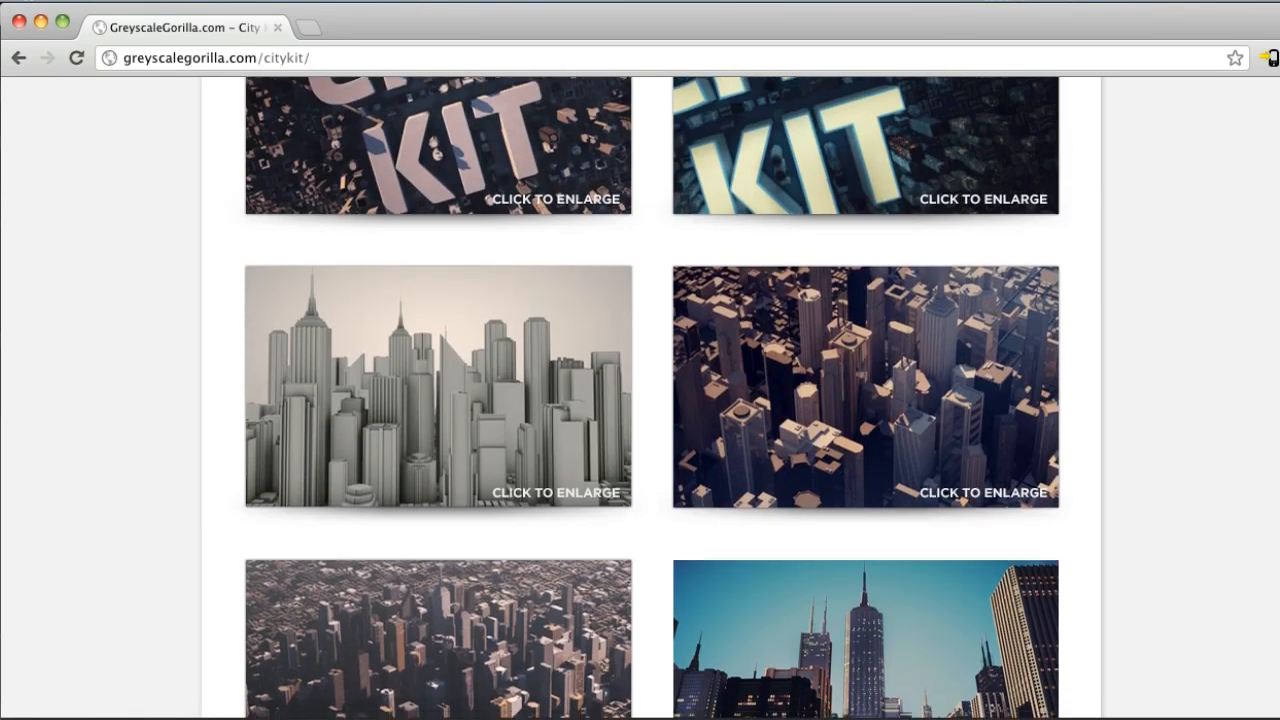
scroll(505, 483, down, 13)
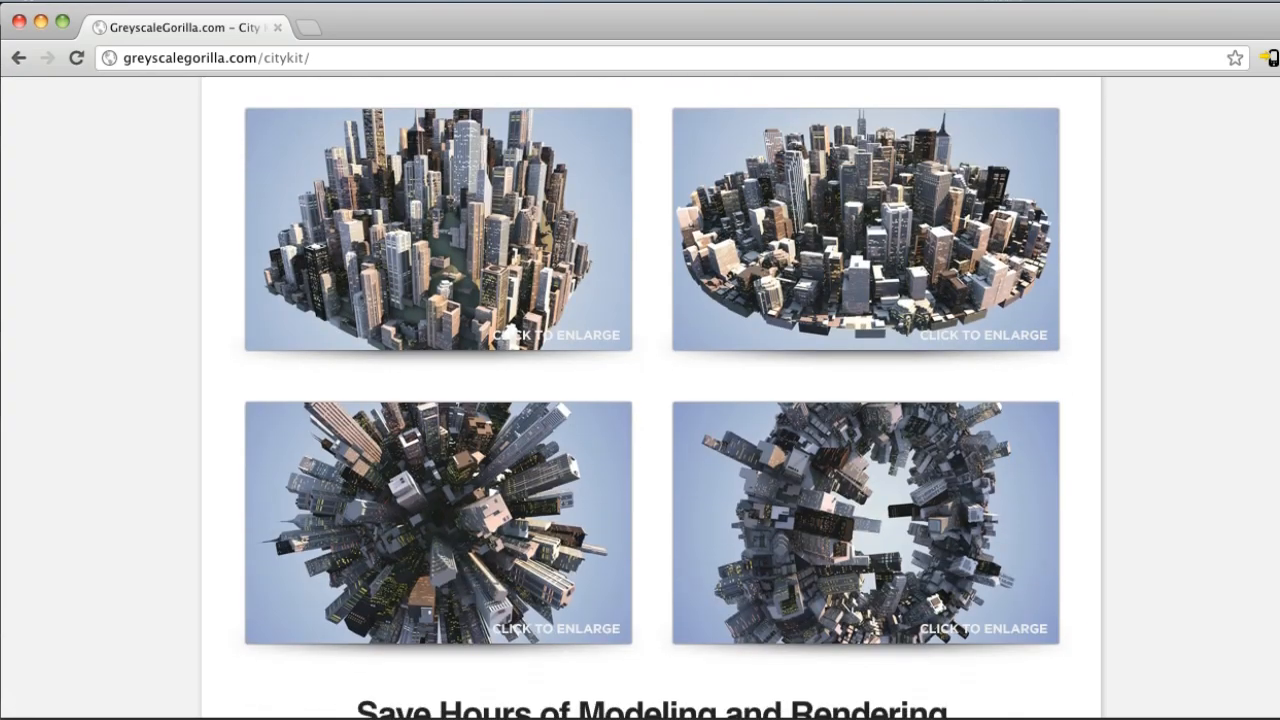
scroll(505, 483, up, 20)
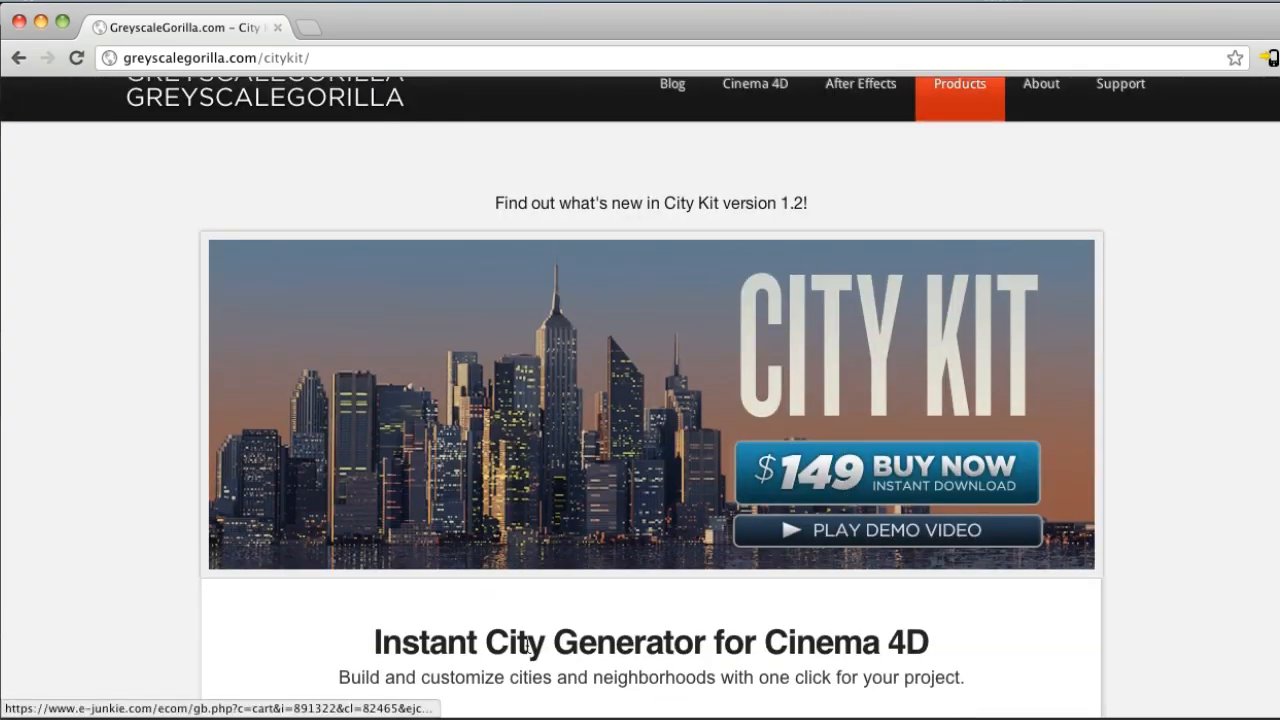
Step: Switch to Cinema 4D and show the contents of the GSG_City_Kit preset library in the Content Browser
mouse_move(334, 710)
click(180, 683)
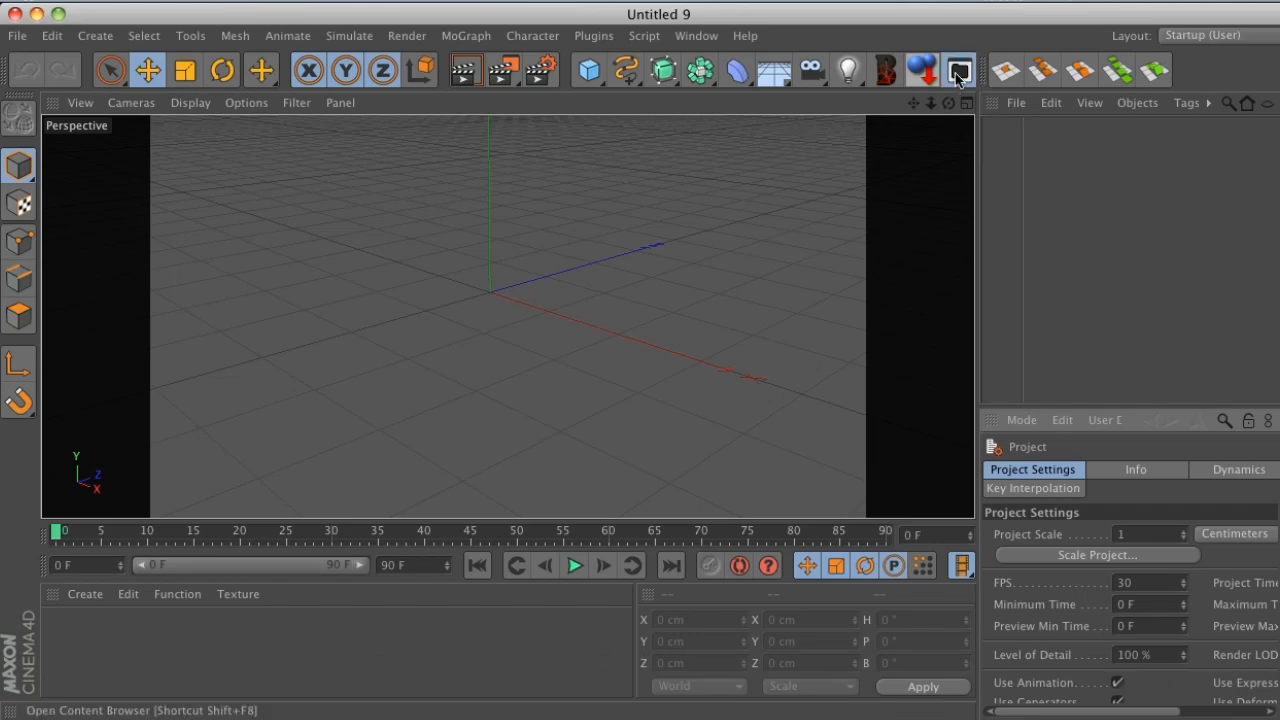
key(shift+F8)
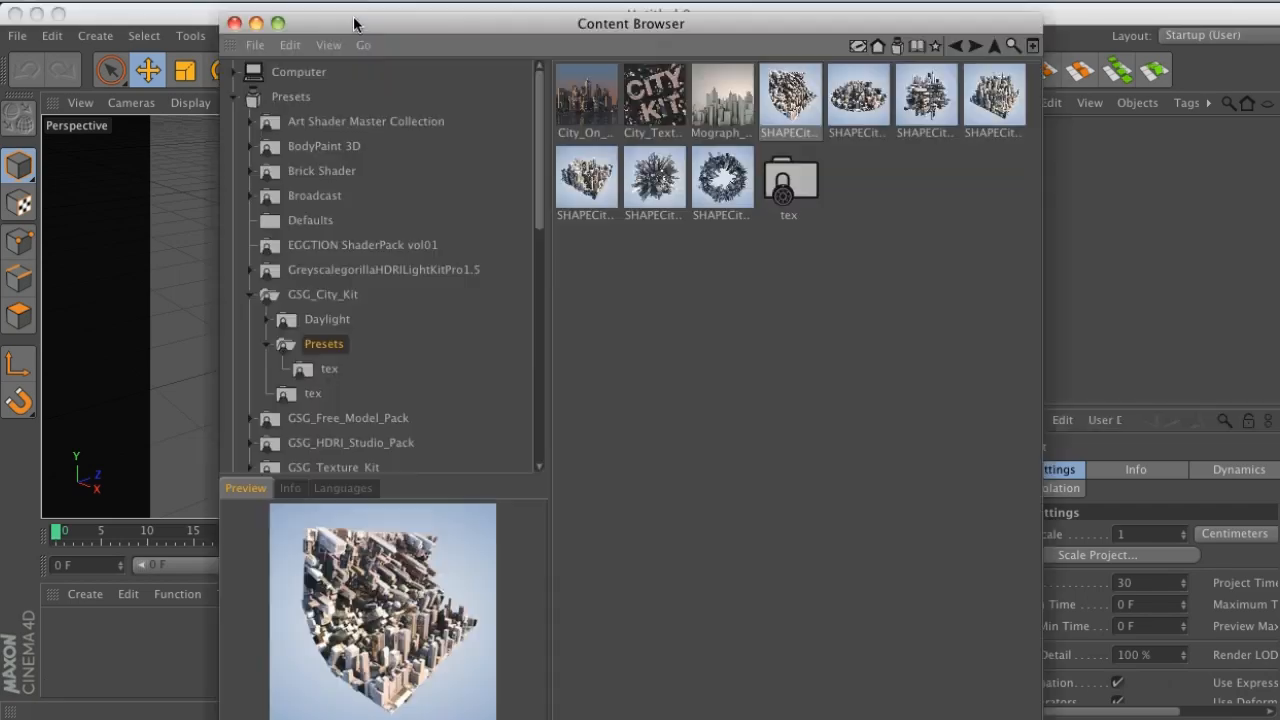
click(316, 286)
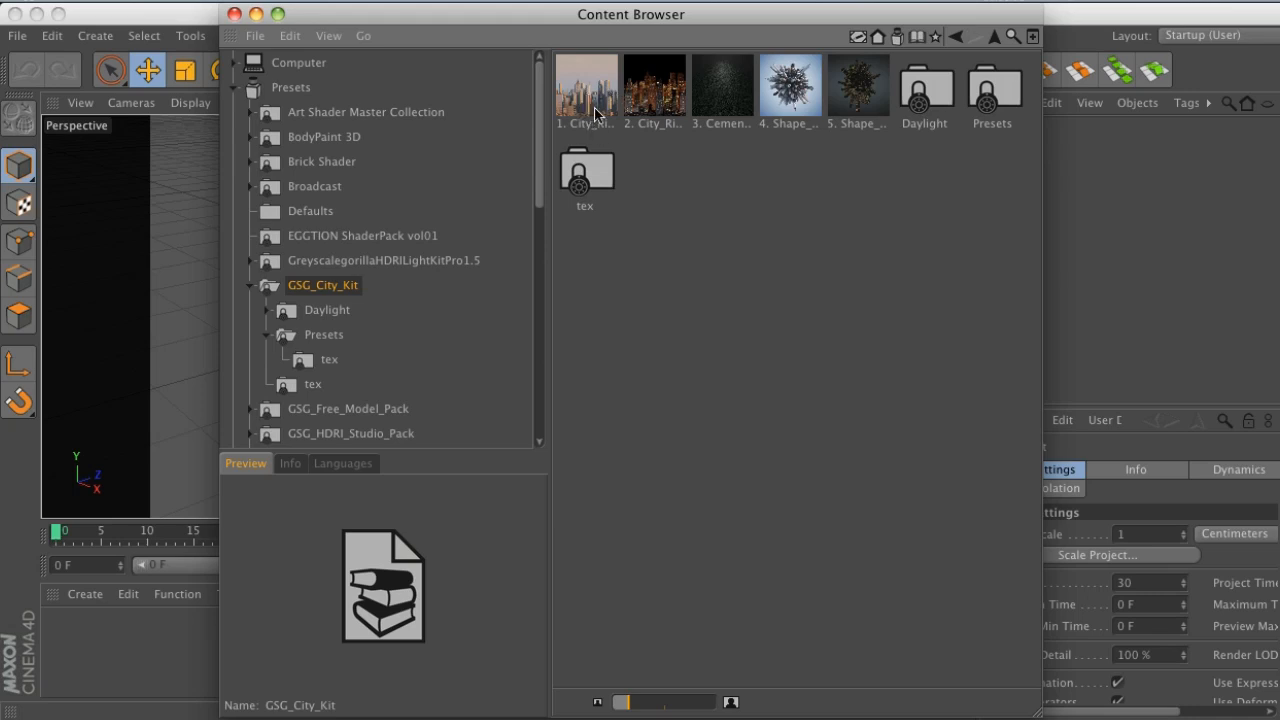
Step: Preview the kit's day and night city rigs, cement ground and shape city files, plus its Daylight and Presets folders
click(612, 150)
click(985, 100)
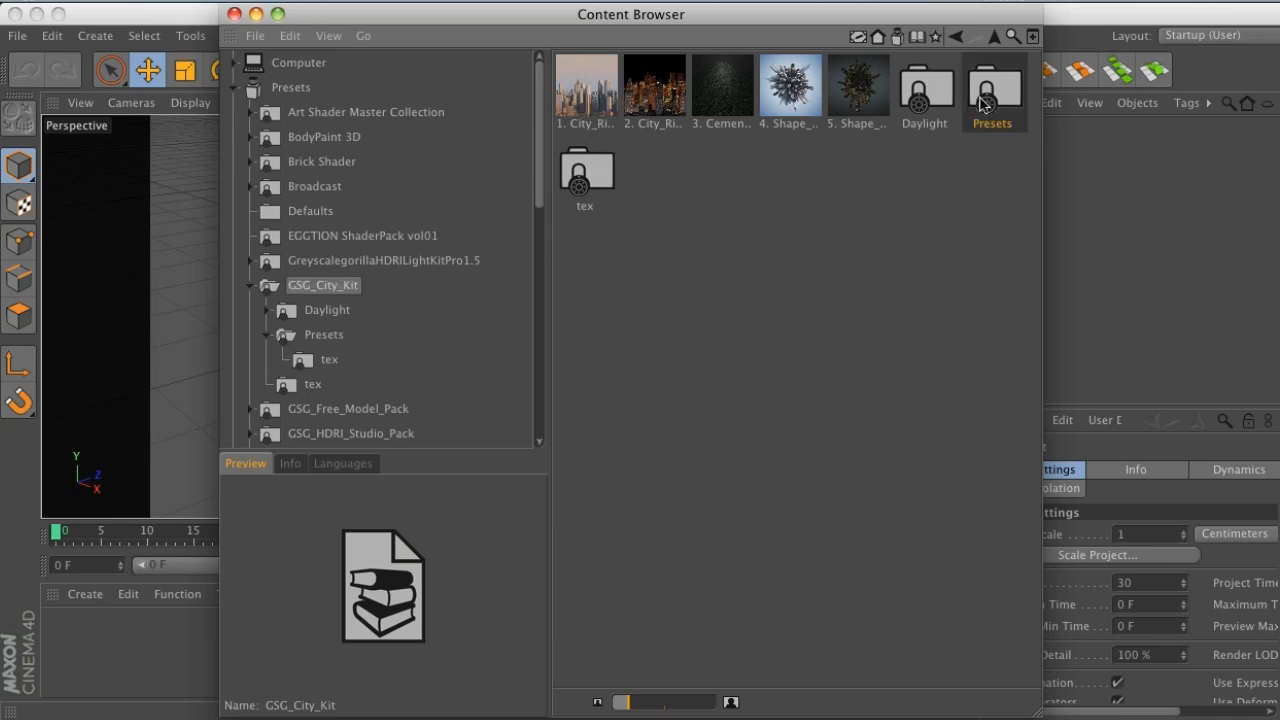
click(930, 100)
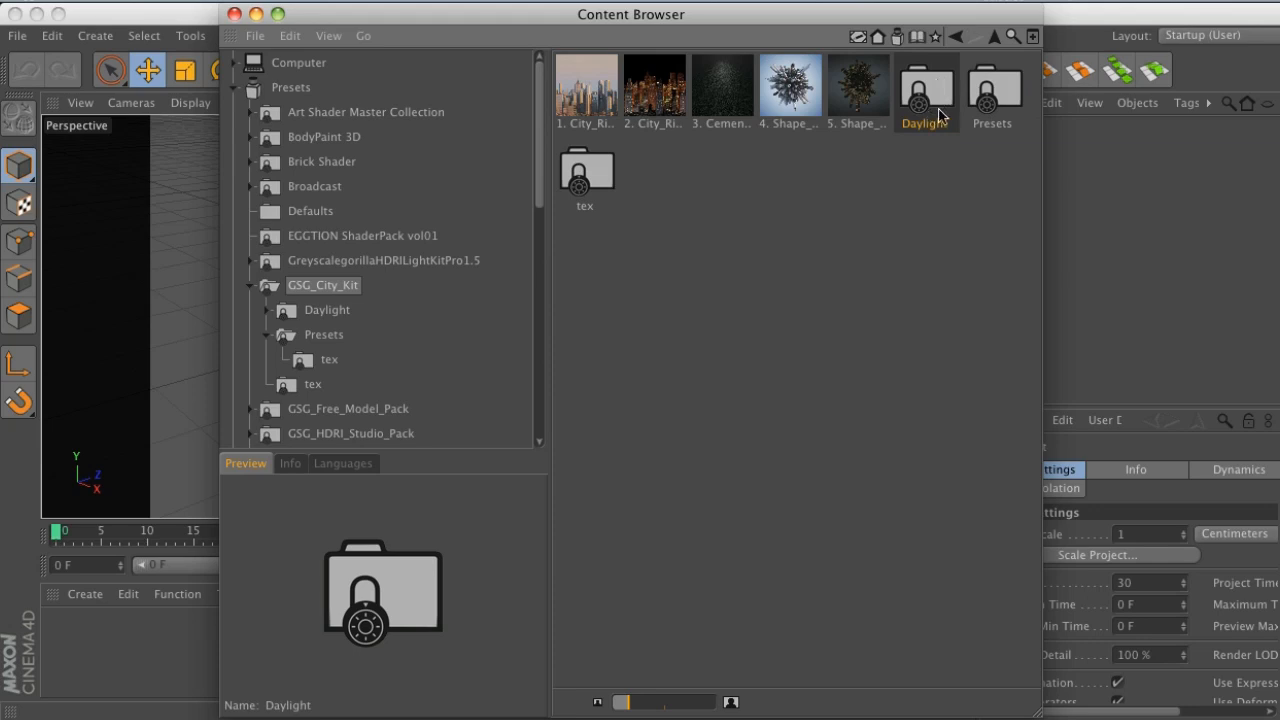
click(998, 96)
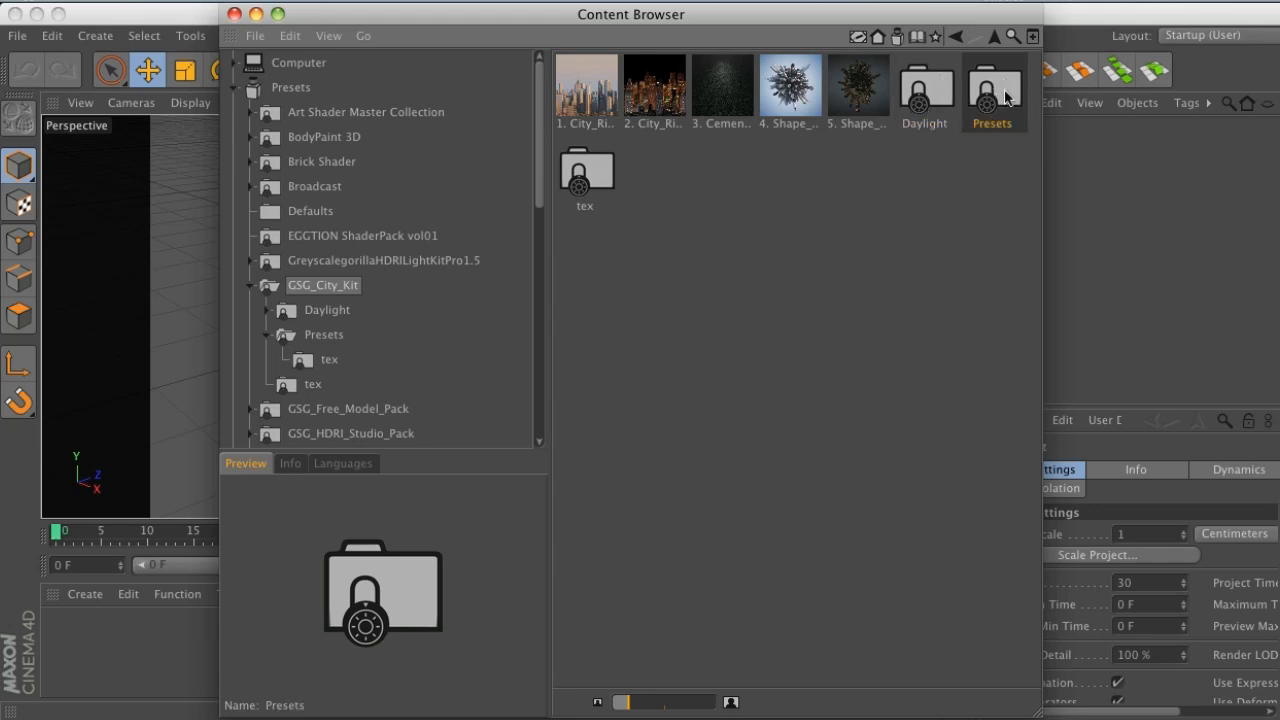
click(603, 97)
click(630, 100)
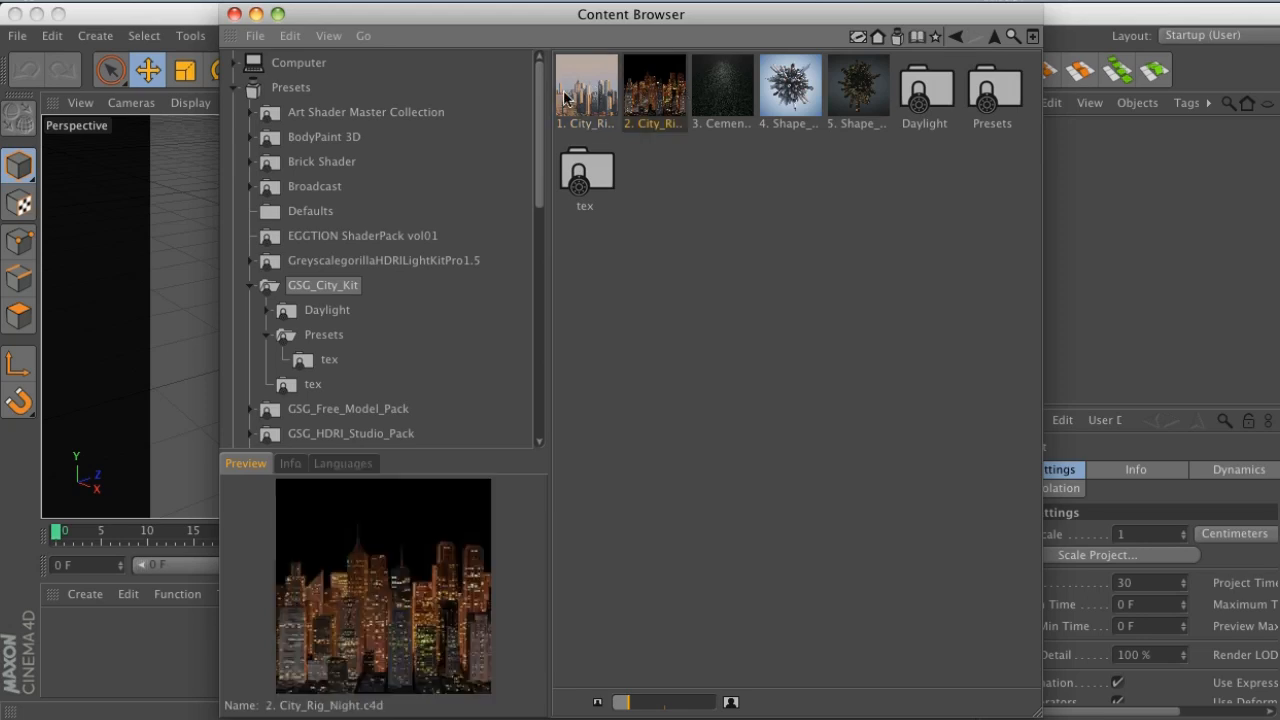
click(584, 104)
click(652, 95)
click(729, 101)
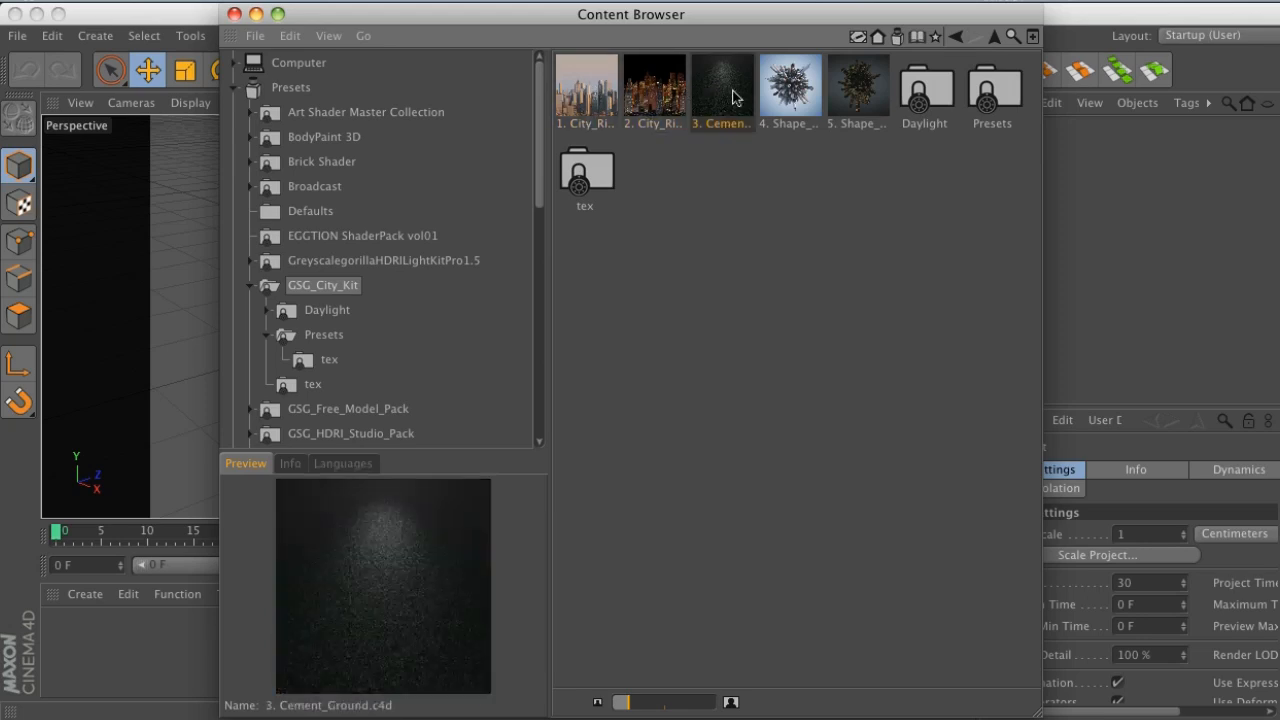
click(788, 88)
click(848, 90)
click(797, 91)
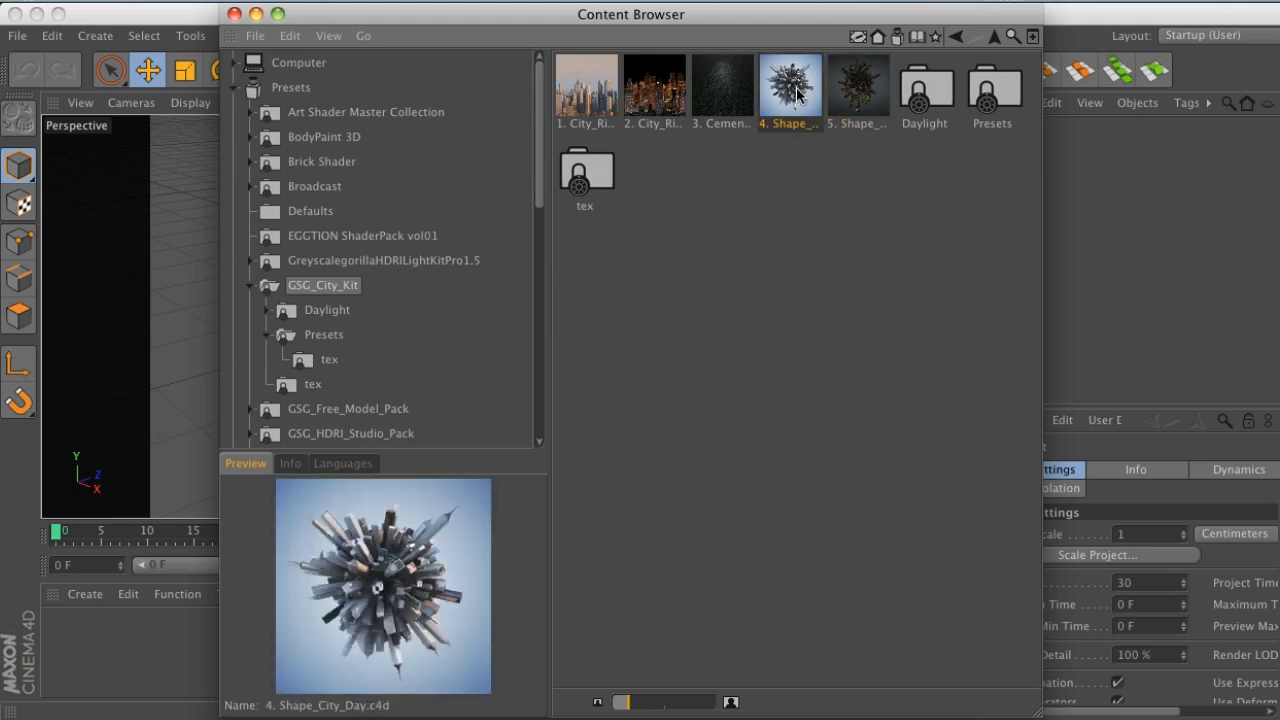
click(886, 84)
click(966, 96)
Step: Load 1. City_Rig_Day.c4d from the GSG_City_Kit library into the scene and close the Content Browser
click(587, 101)
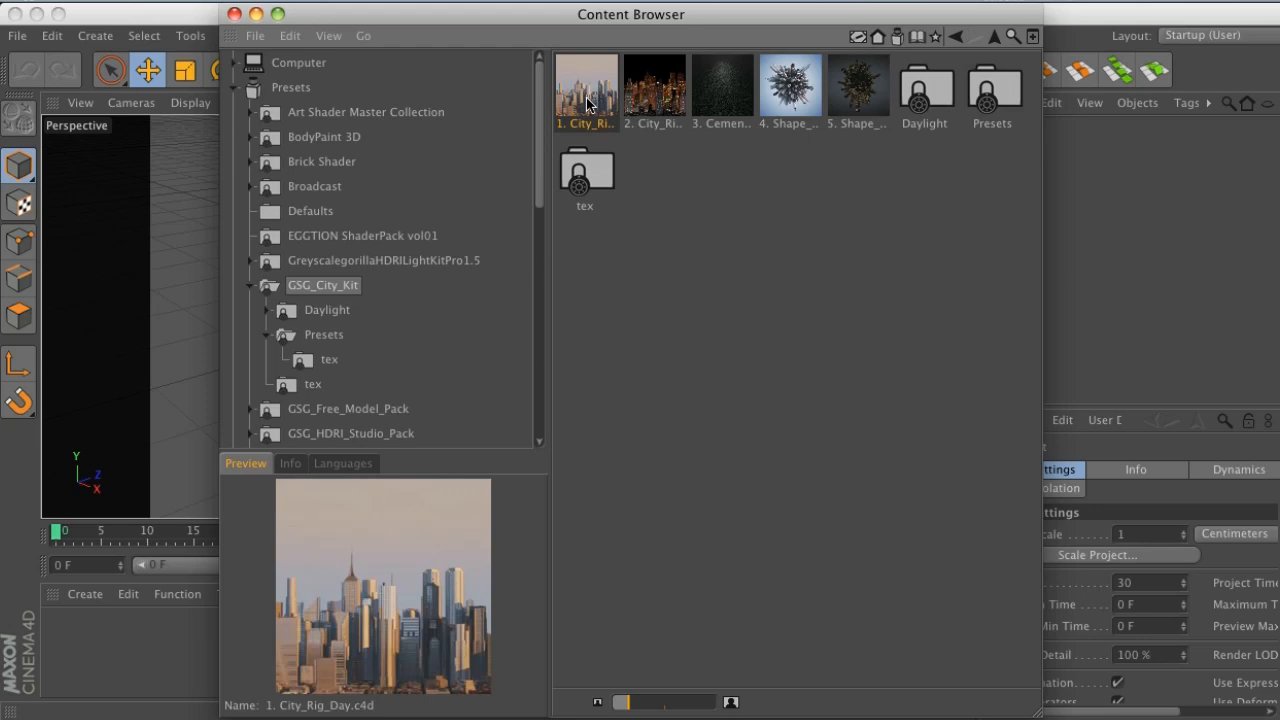
double_click(587, 101)
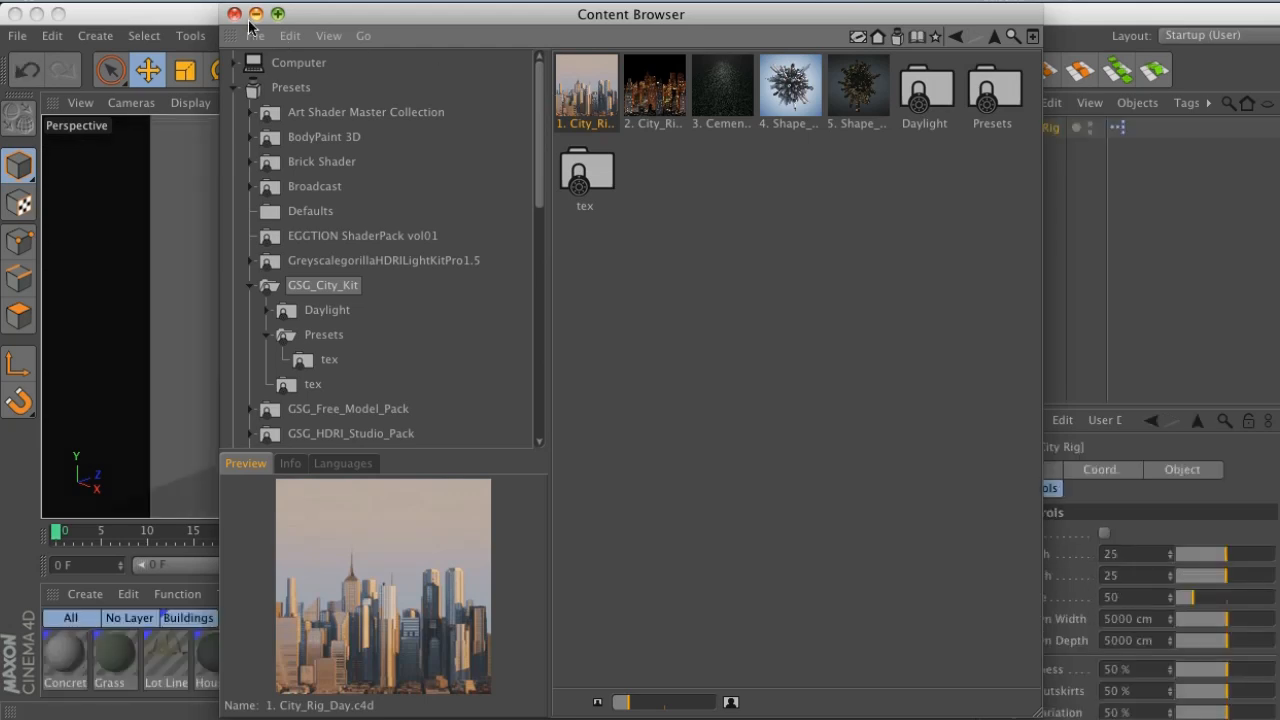
click(236, 14)
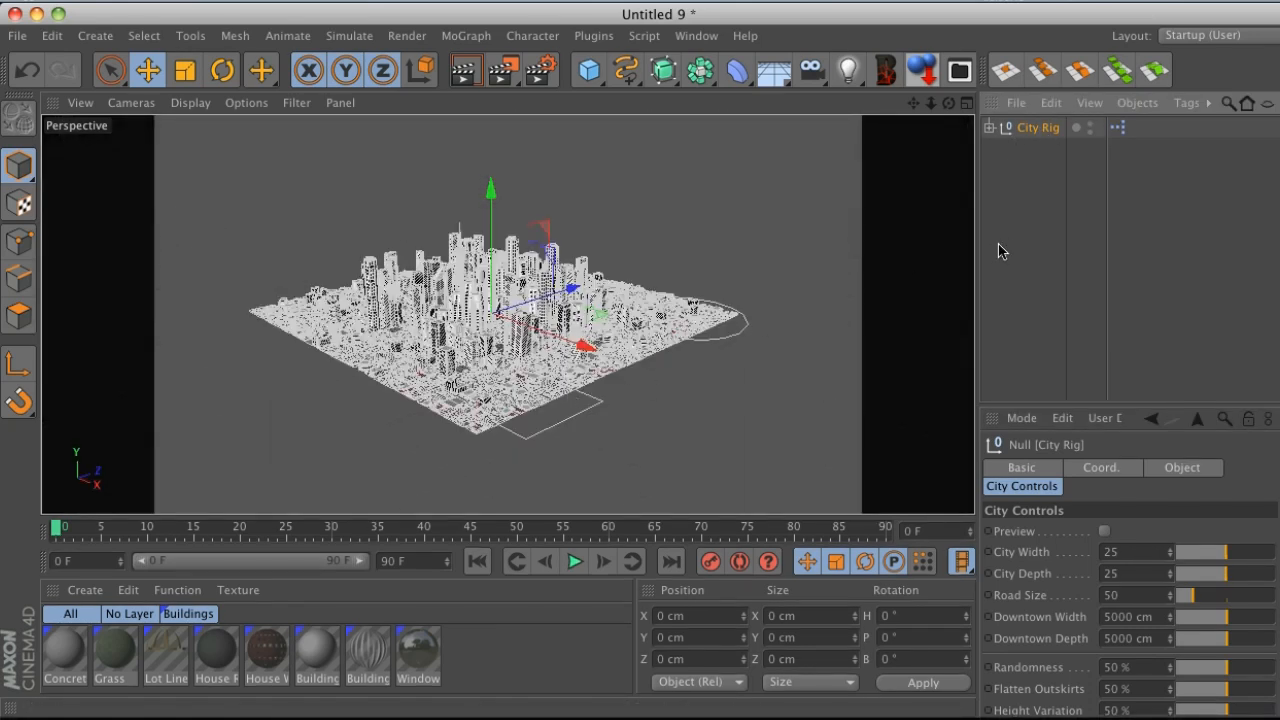
Step: Select the City Rig, enlarge the area showing its City Controls and enable Preview
click(997, 252)
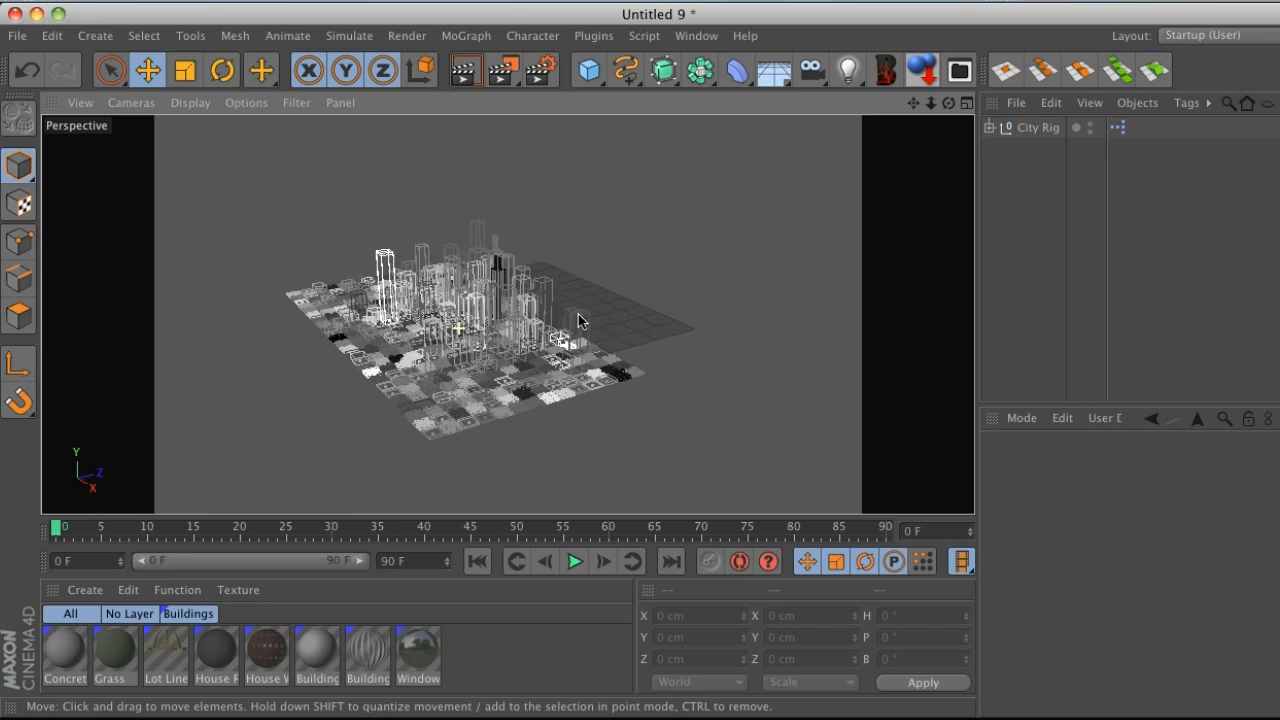
click(1037, 127)
drag(1021, 408, 1021, 252)
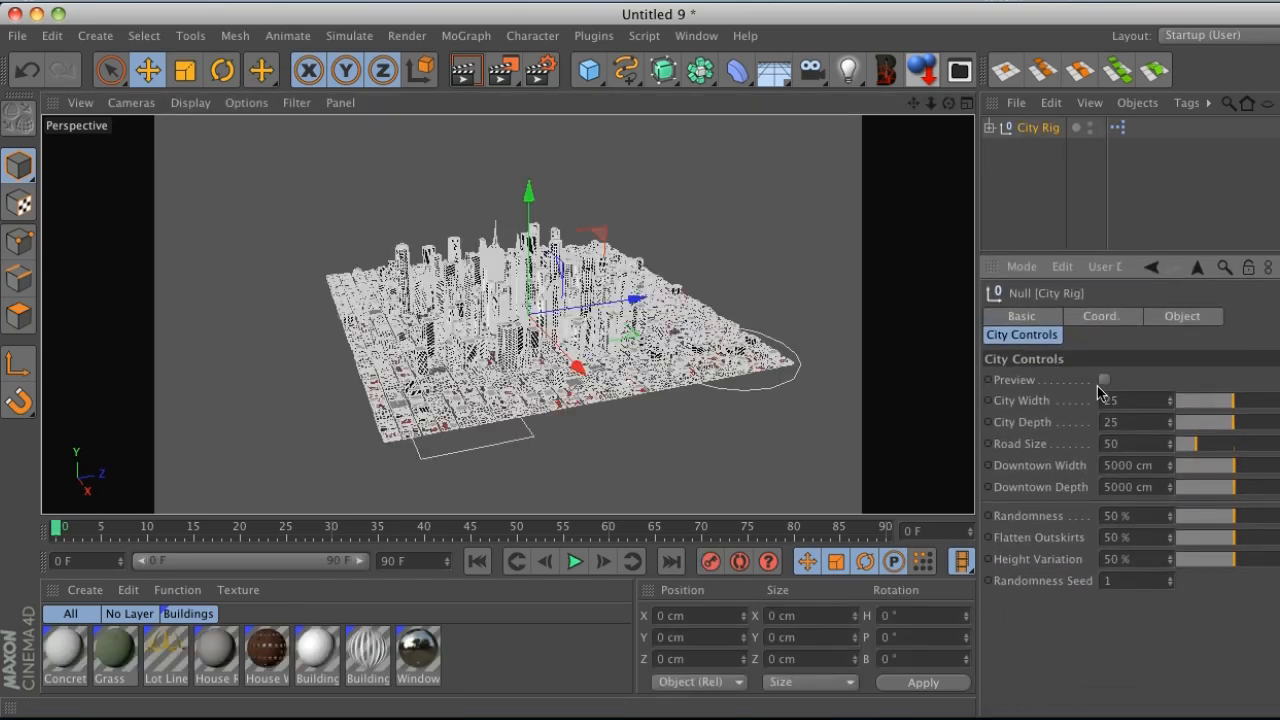
click(1104, 380)
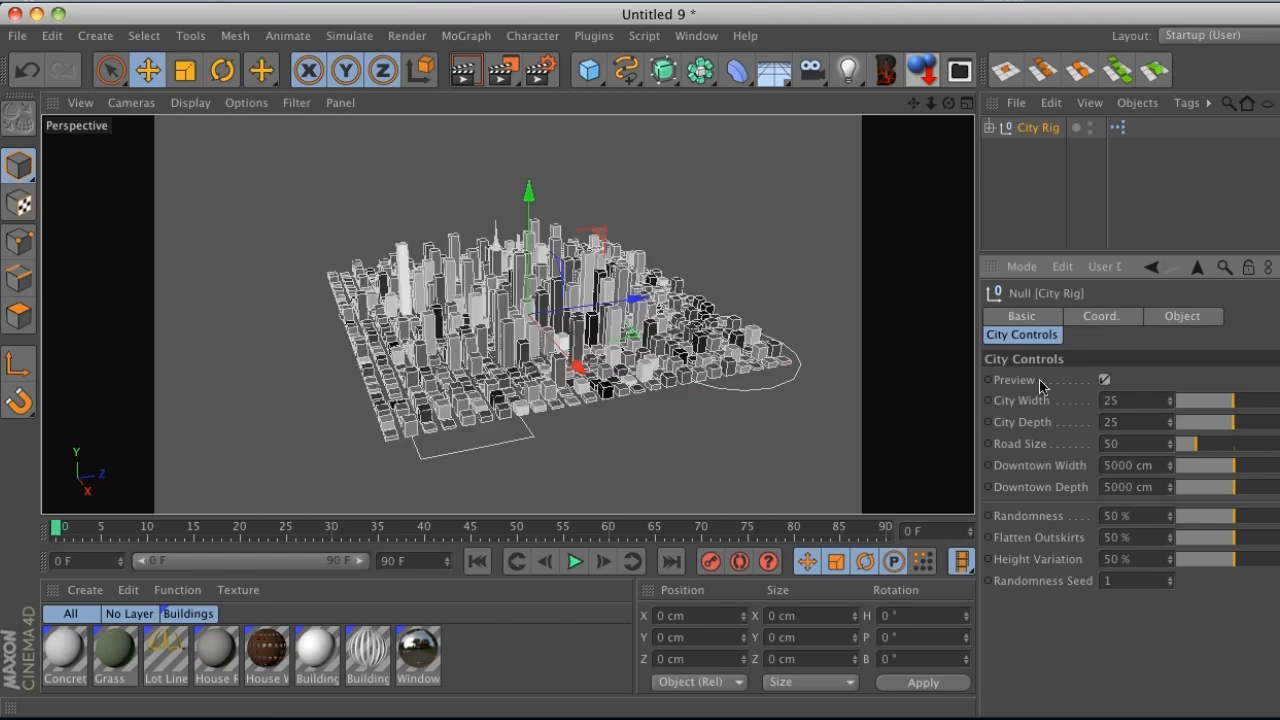
Step: Set the City Rig's City Width to 28 and City Depth to 25 after trying a larger city
scroll(525, 330, up, 3)
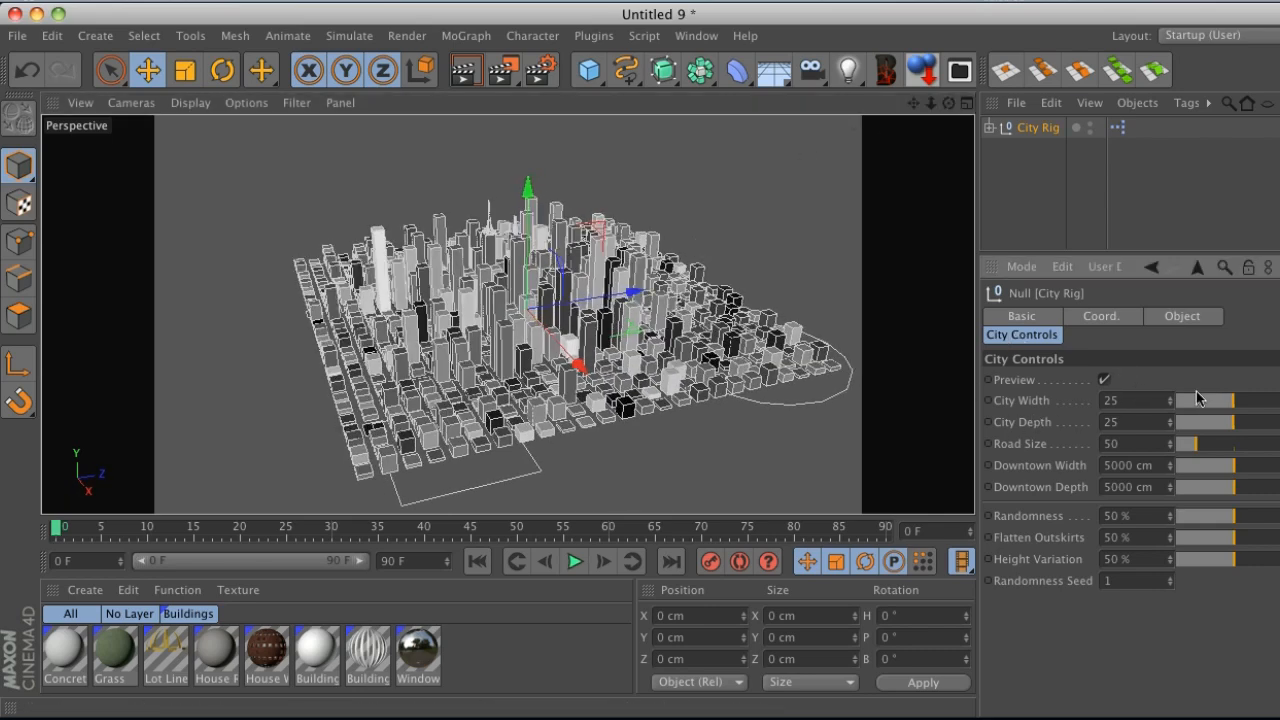
drag(1233, 402, 1261, 402)
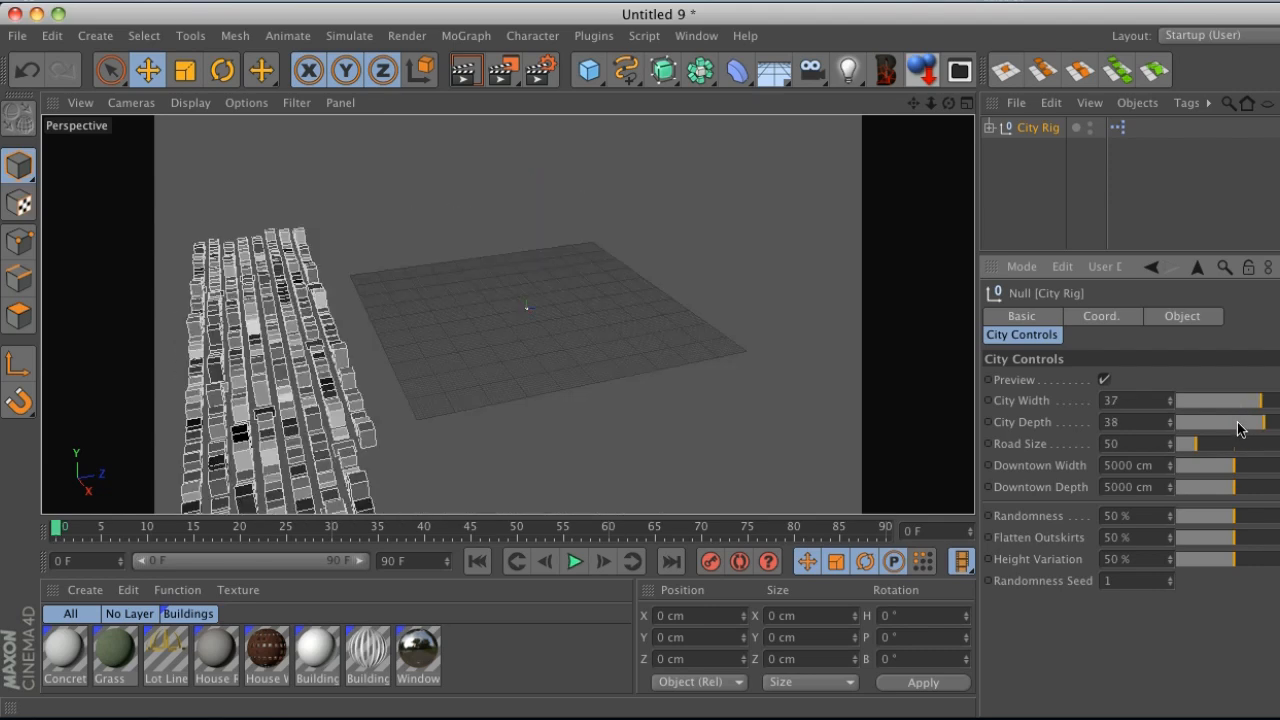
drag(1248, 404, 1240, 402)
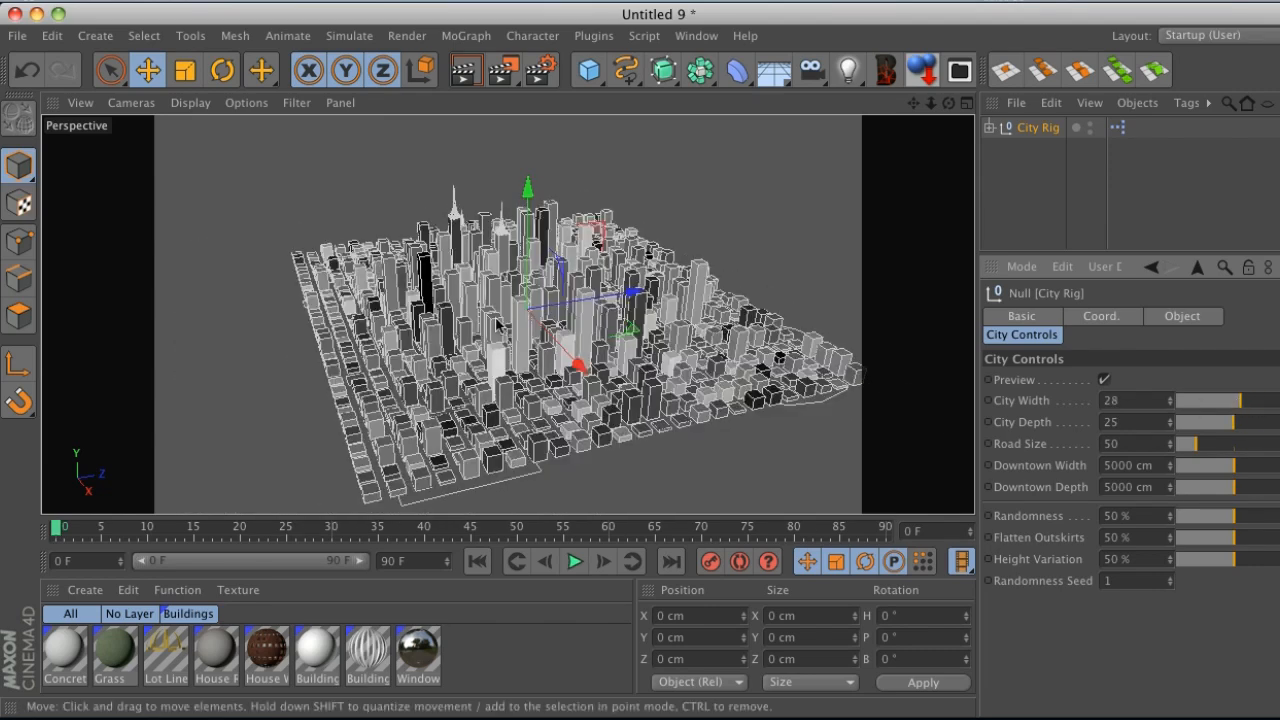
Step: Set the City Rig's Road Size to 41.5, Downtown Width to 5223 cm, Downtown Depth to 2902 cm and Flatten Outskirts to 66%
drag(1201, 449, 1236, 466)
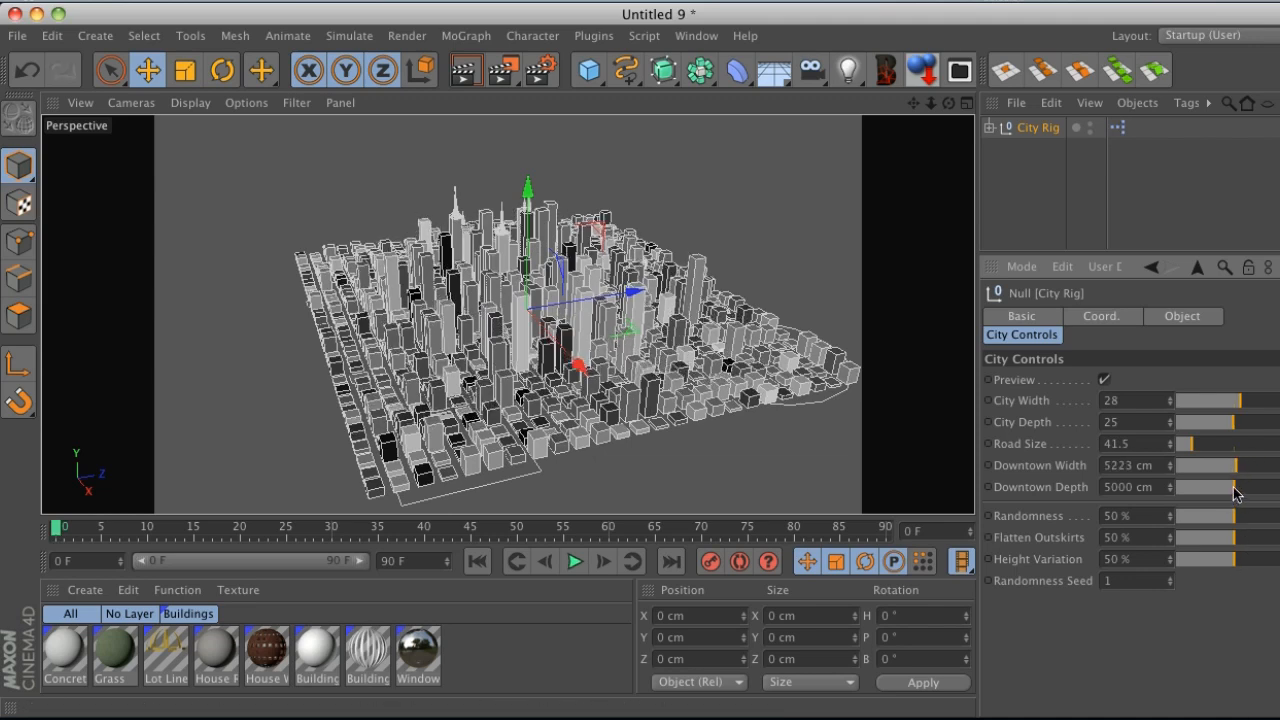
drag(1238, 489, 1210, 488)
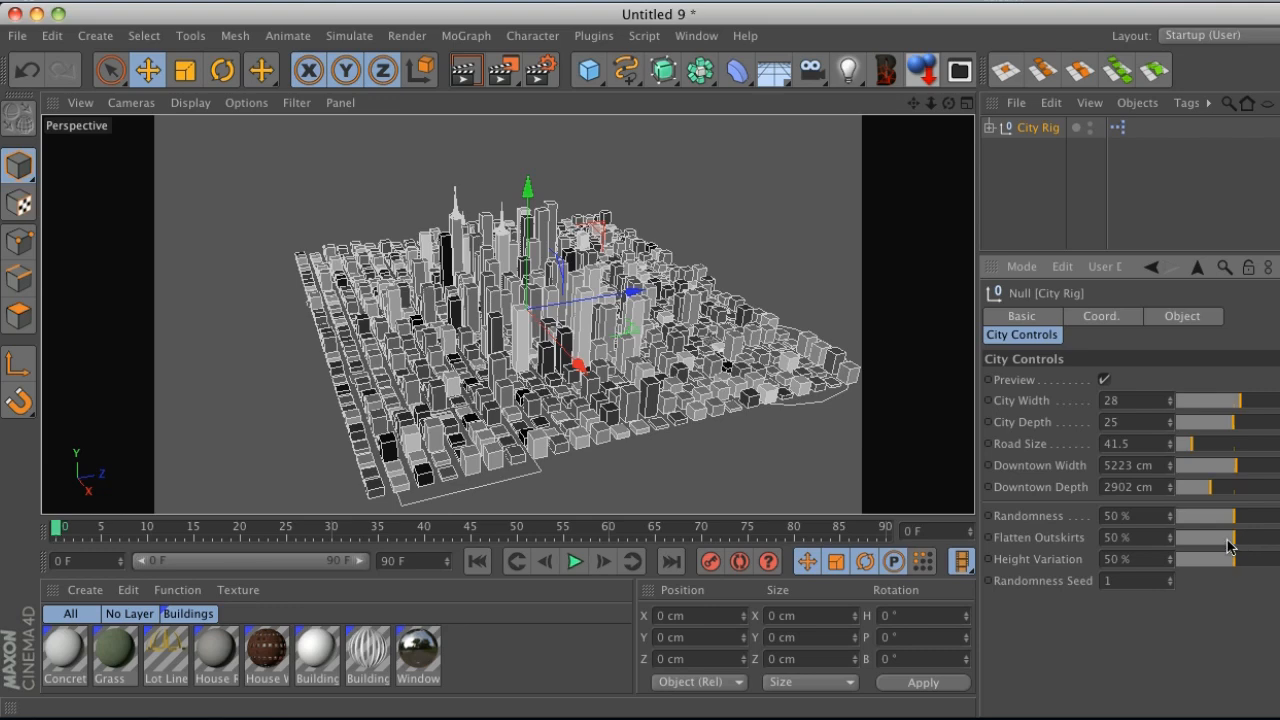
drag(1241, 538, 1252, 540)
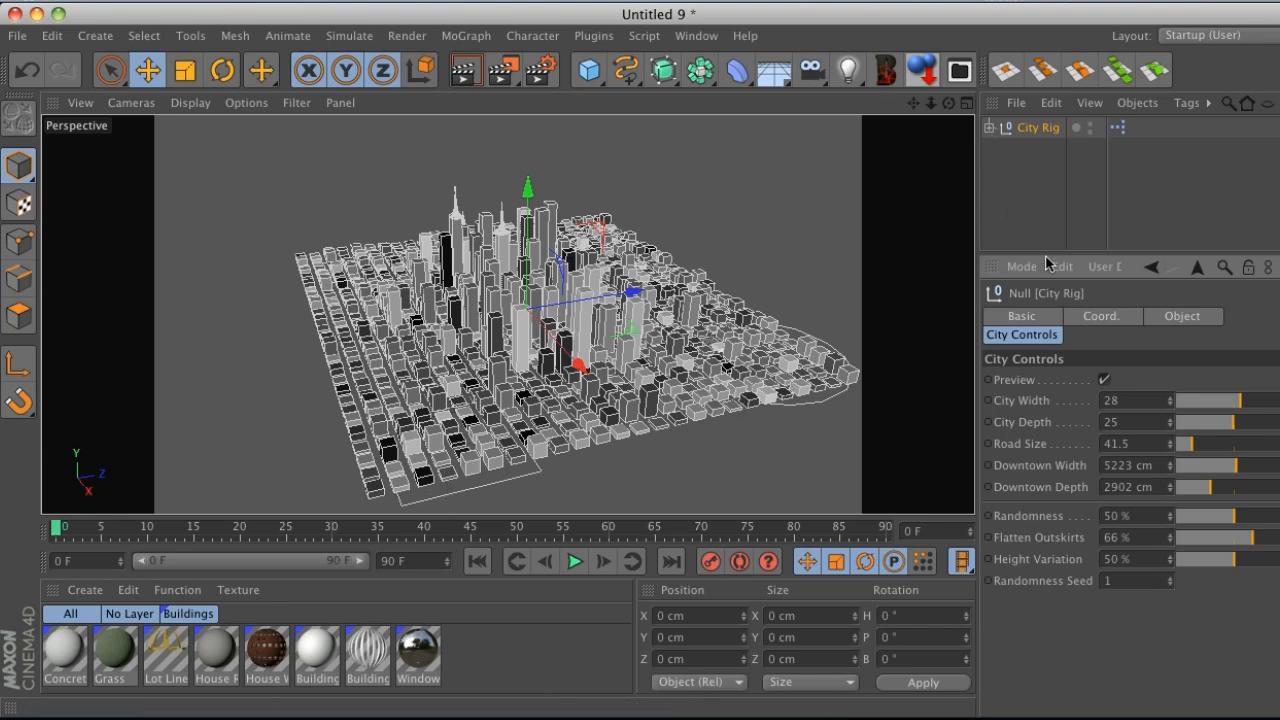
Step: Enlarge the object list, expand the City Rig's hierarchy to examine its component objects, and collapse and deselect the rig
drag(1052, 252, 1057, 307)
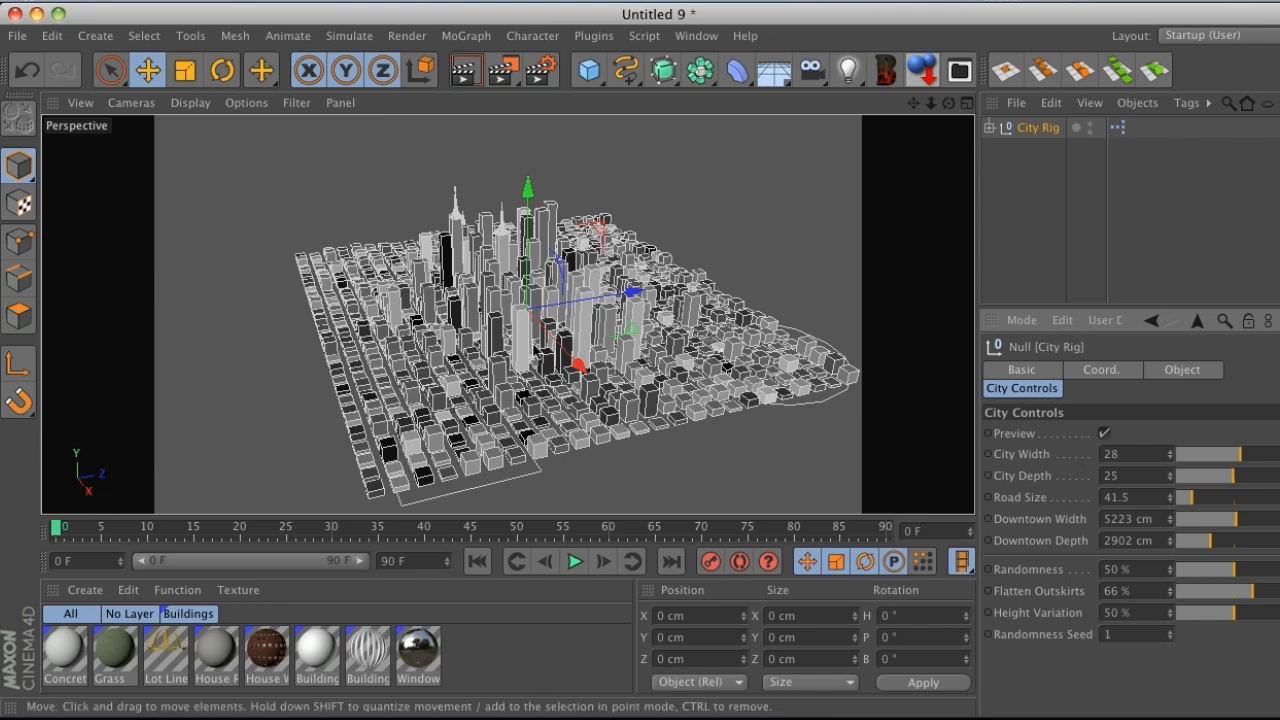
click(989, 127)
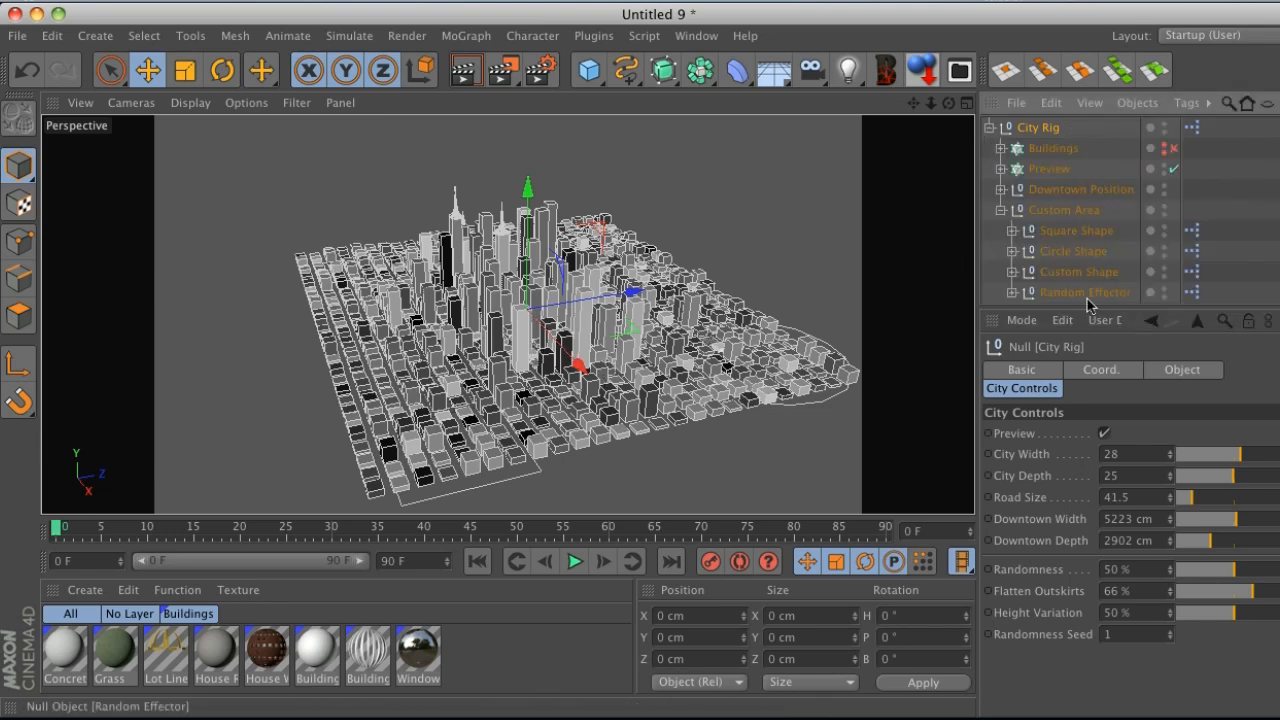
drag(1083, 307, 1084, 353)
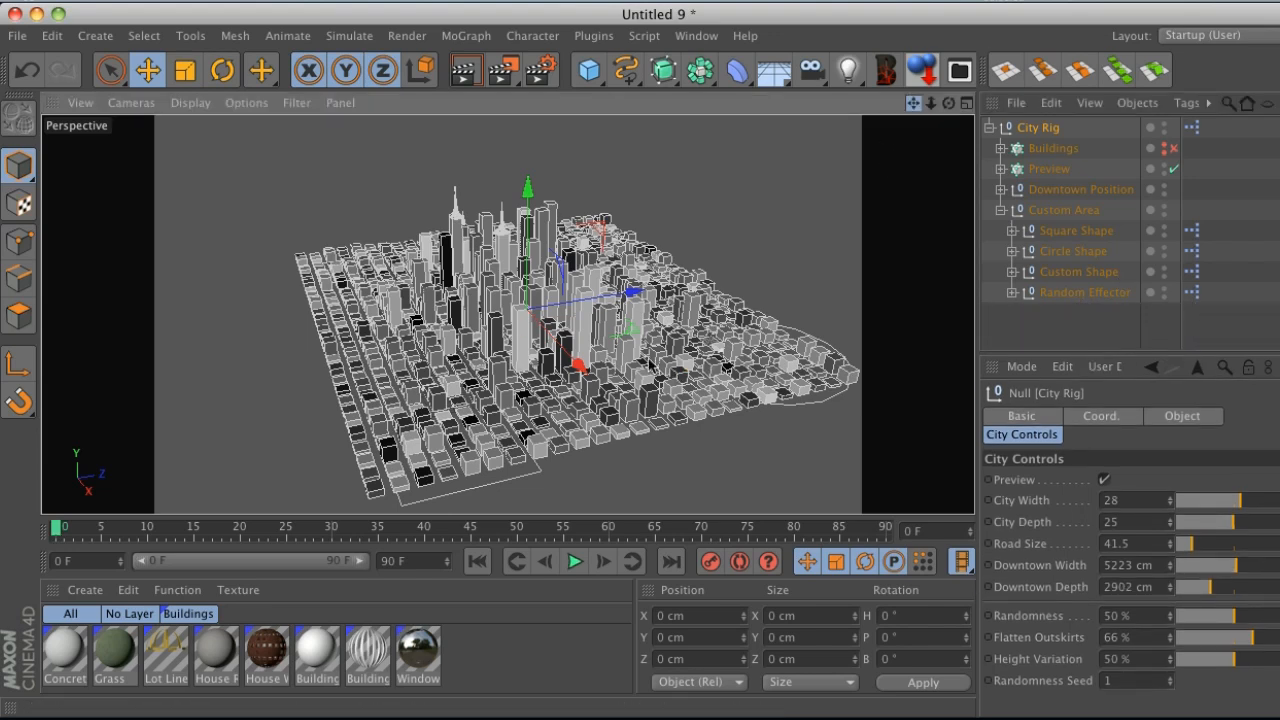
drag(913, 103, 890, 93)
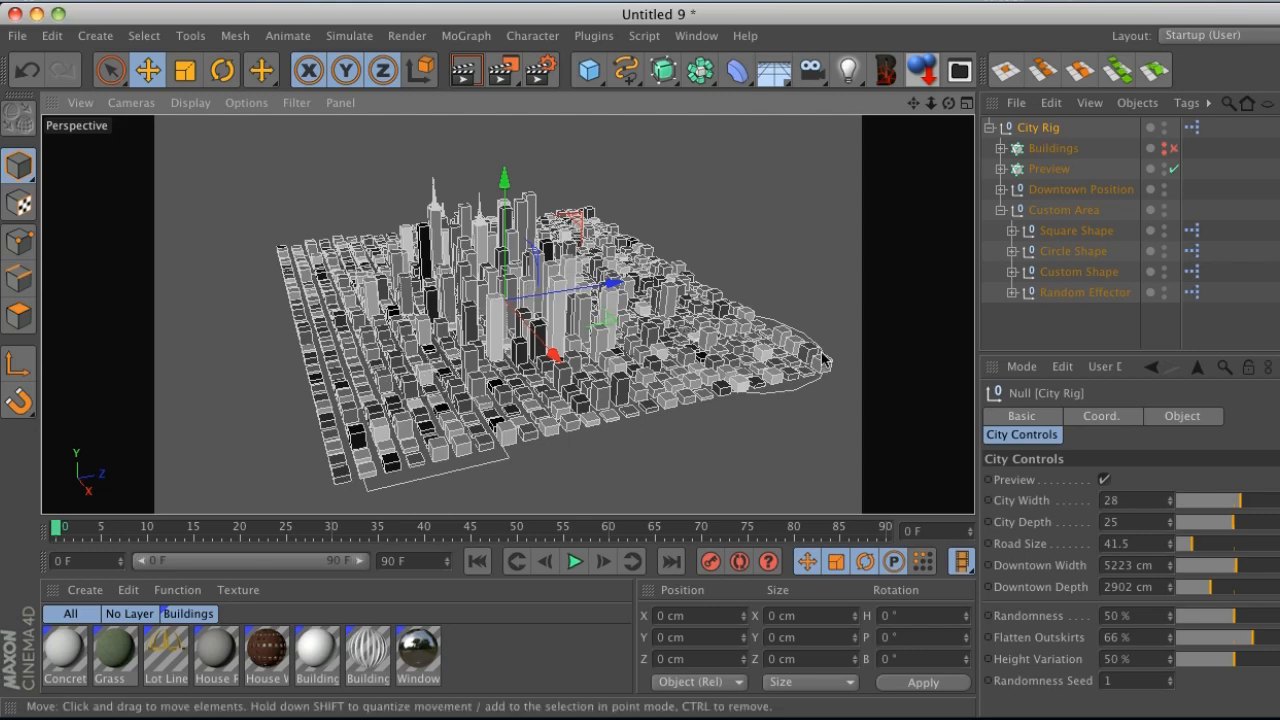
alt+drag(555, 325, 480, 314)
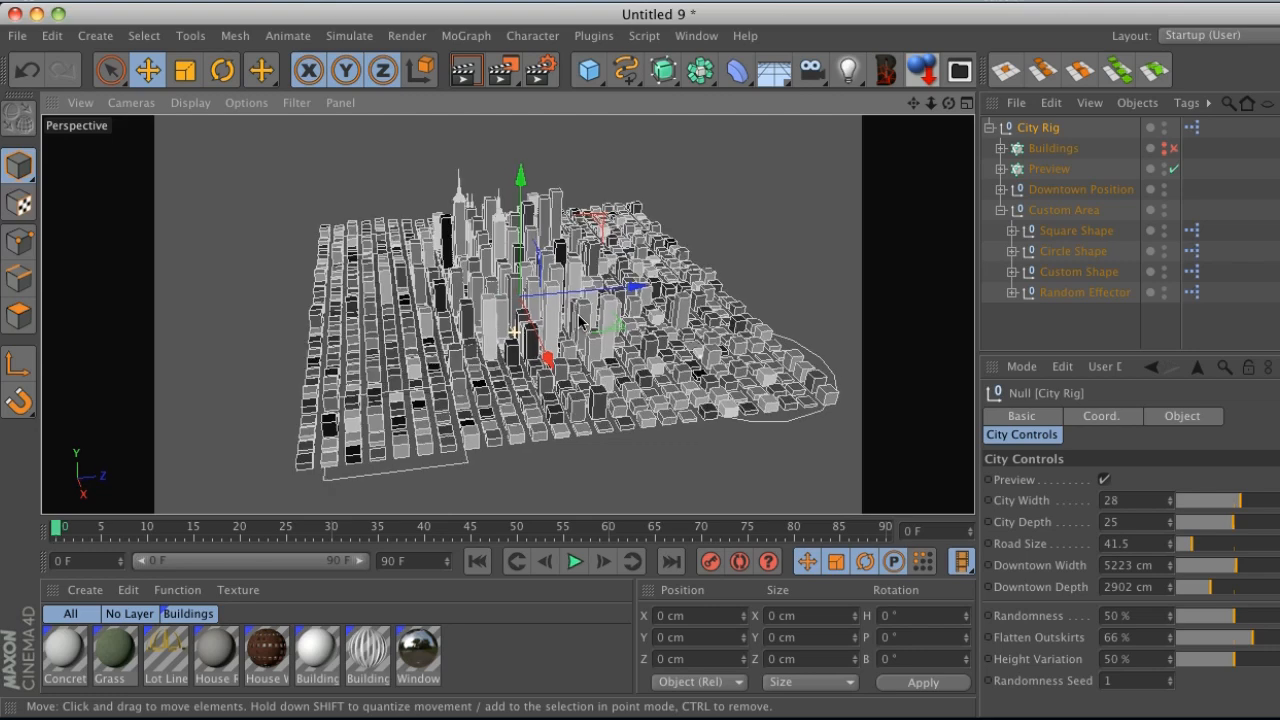
click(988, 128)
click(1009, 224)
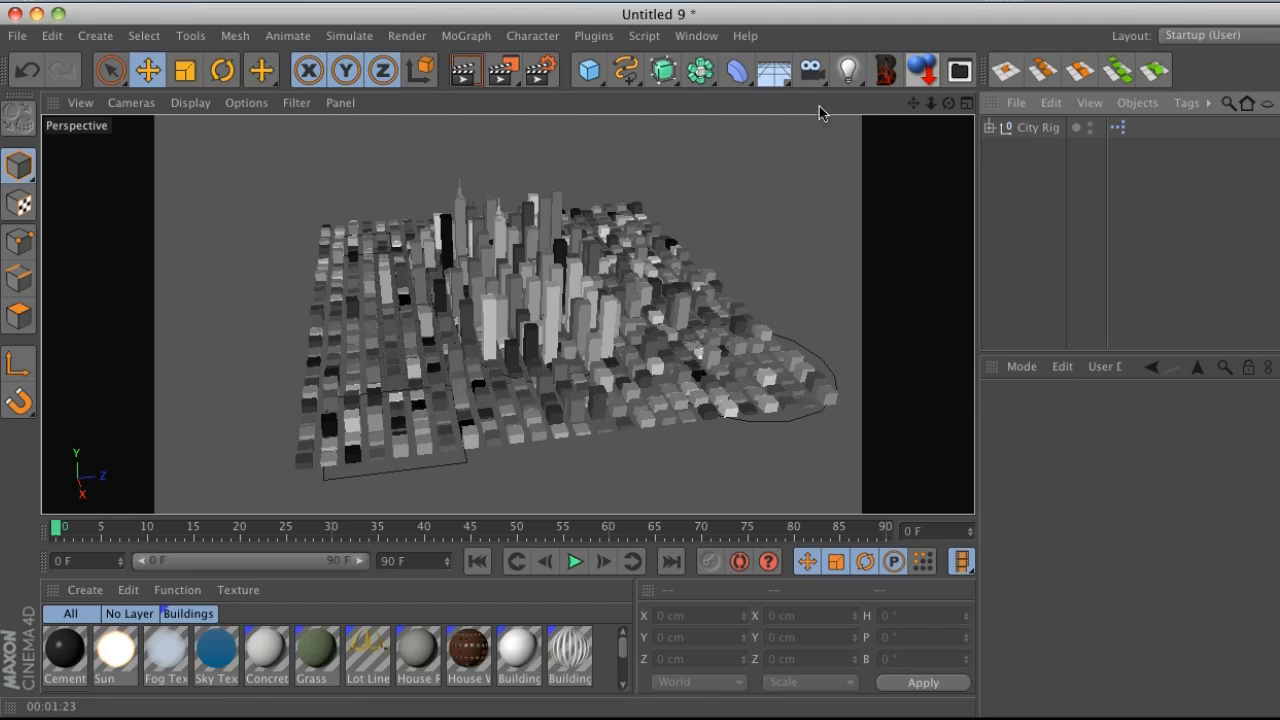
Step: Add 3. Cement_Ground.c4d from the GSG_City_Kit library to the scene and test-render the city with its new ground
click(959, 72)
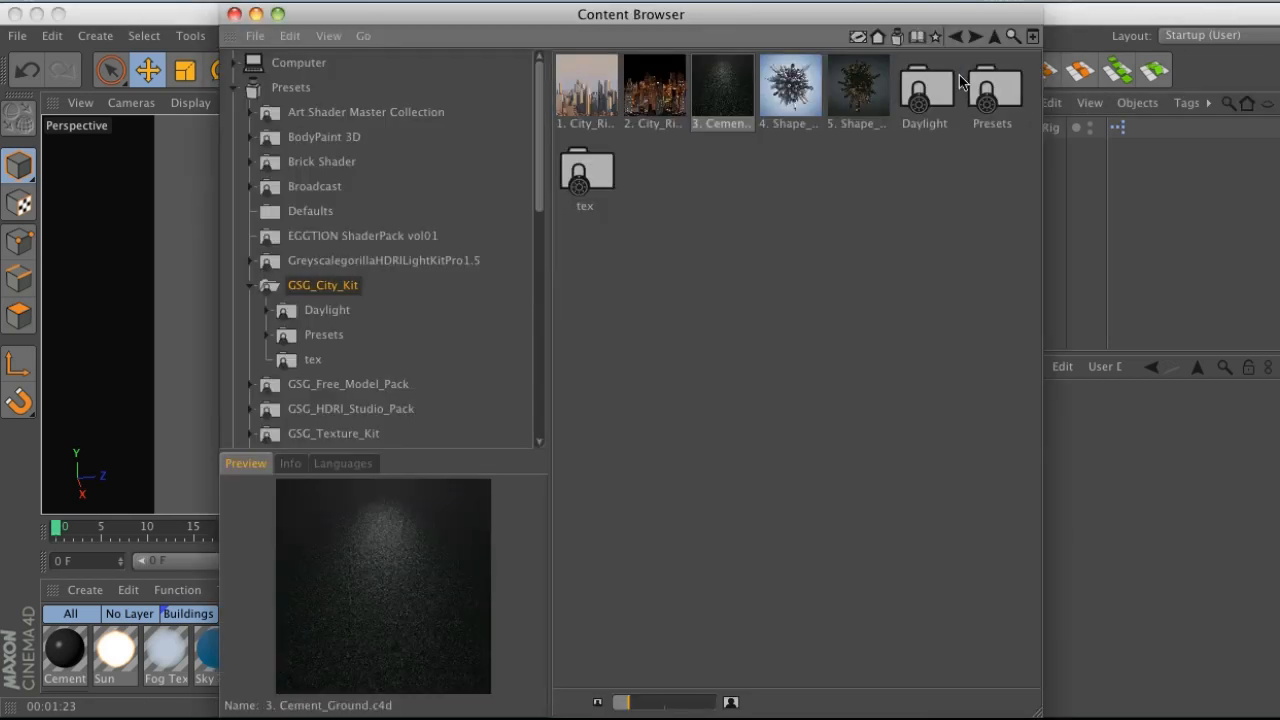
click(730, 102)
double_click(728, 95)
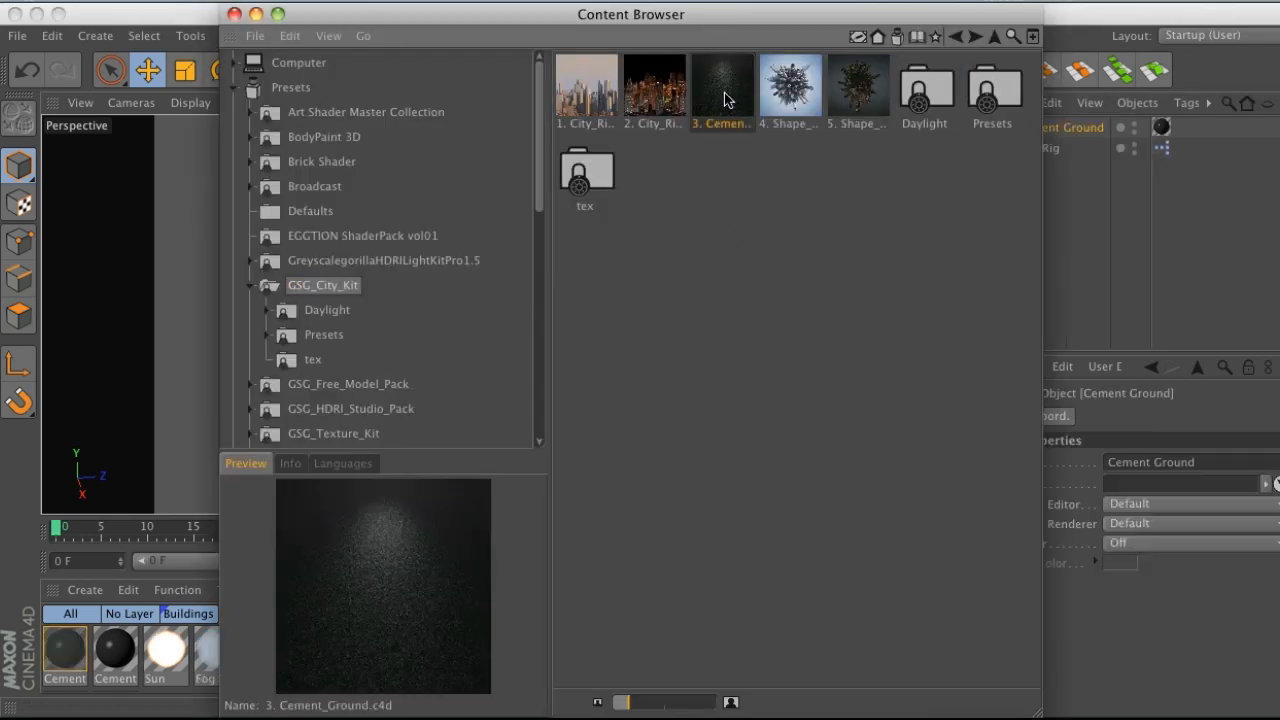
drag(306, 20, 373, 103)
click(301, 97)
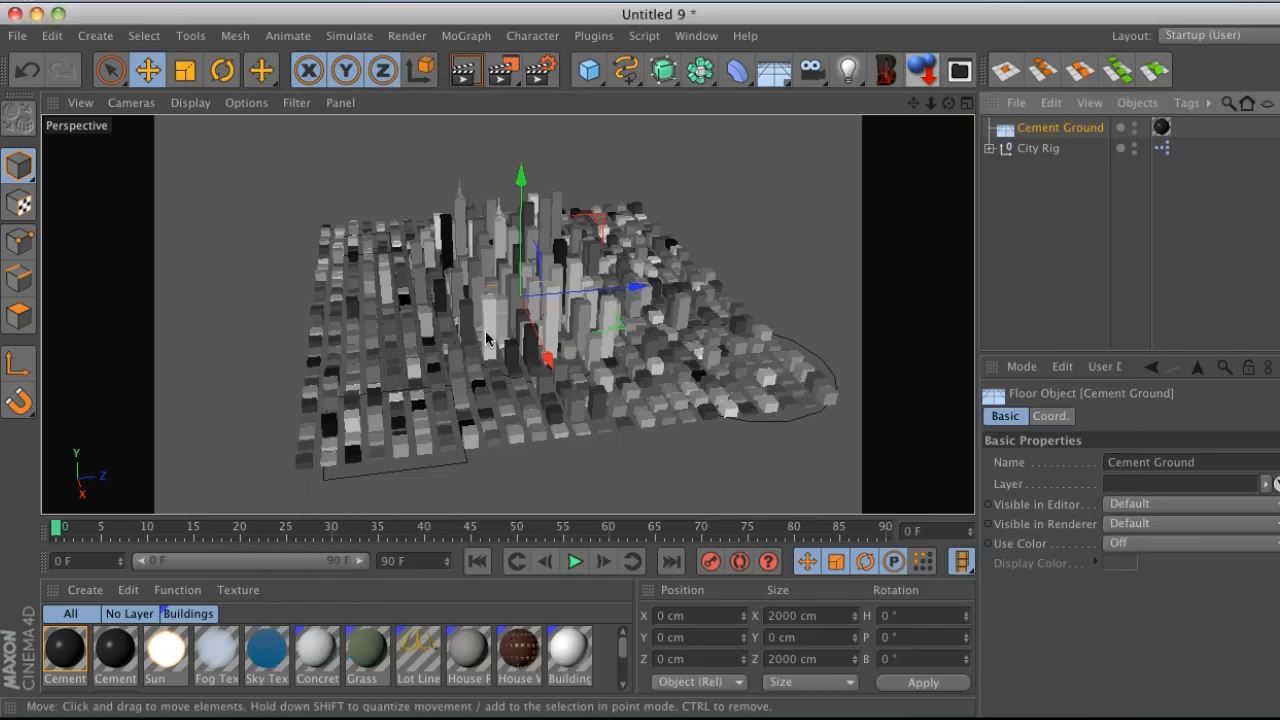
key(ctrl+r)
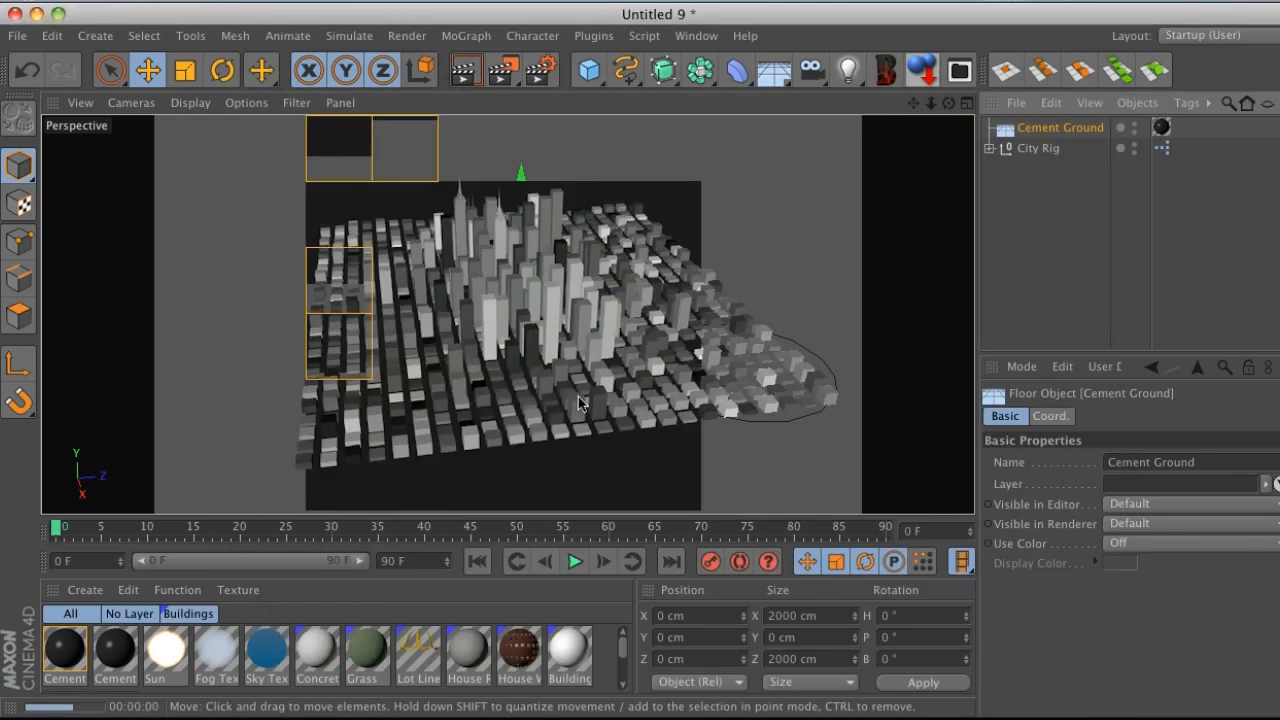
click(1080, 249)
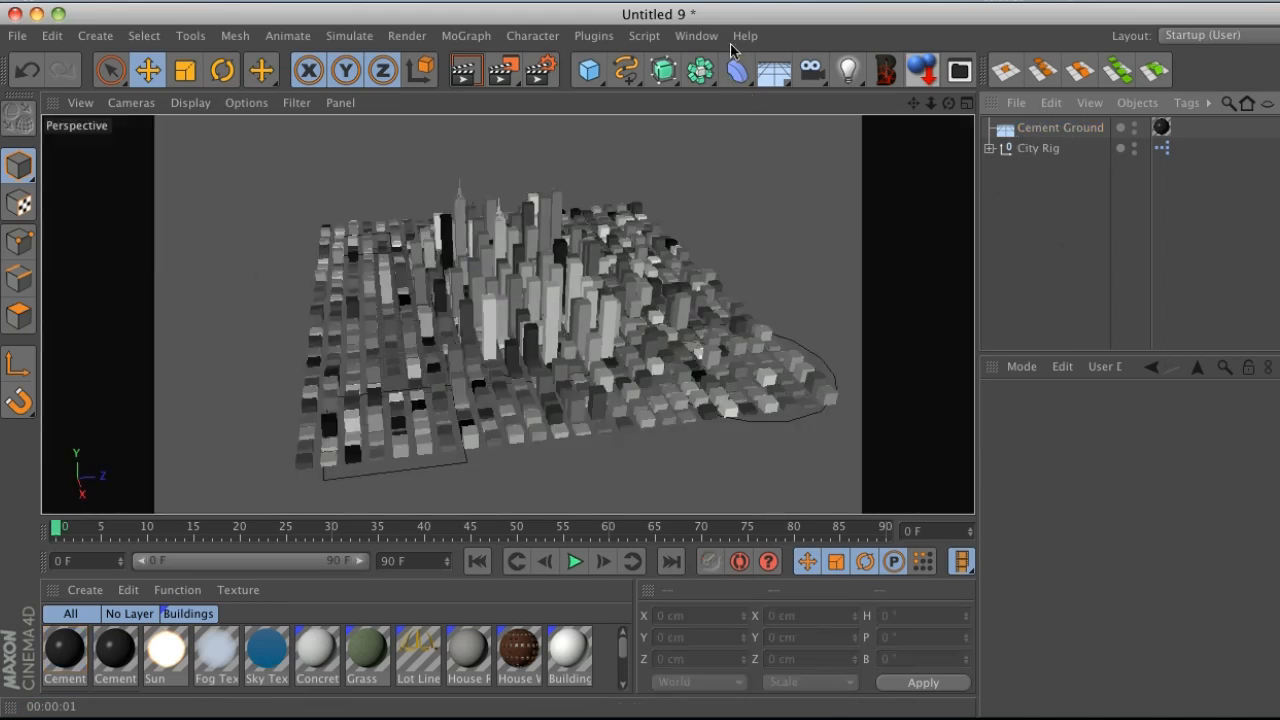
Step: Load the BlueSky daylight preset from the Daylight folder of GSG_City_Kit into the scene
click(959, 70)
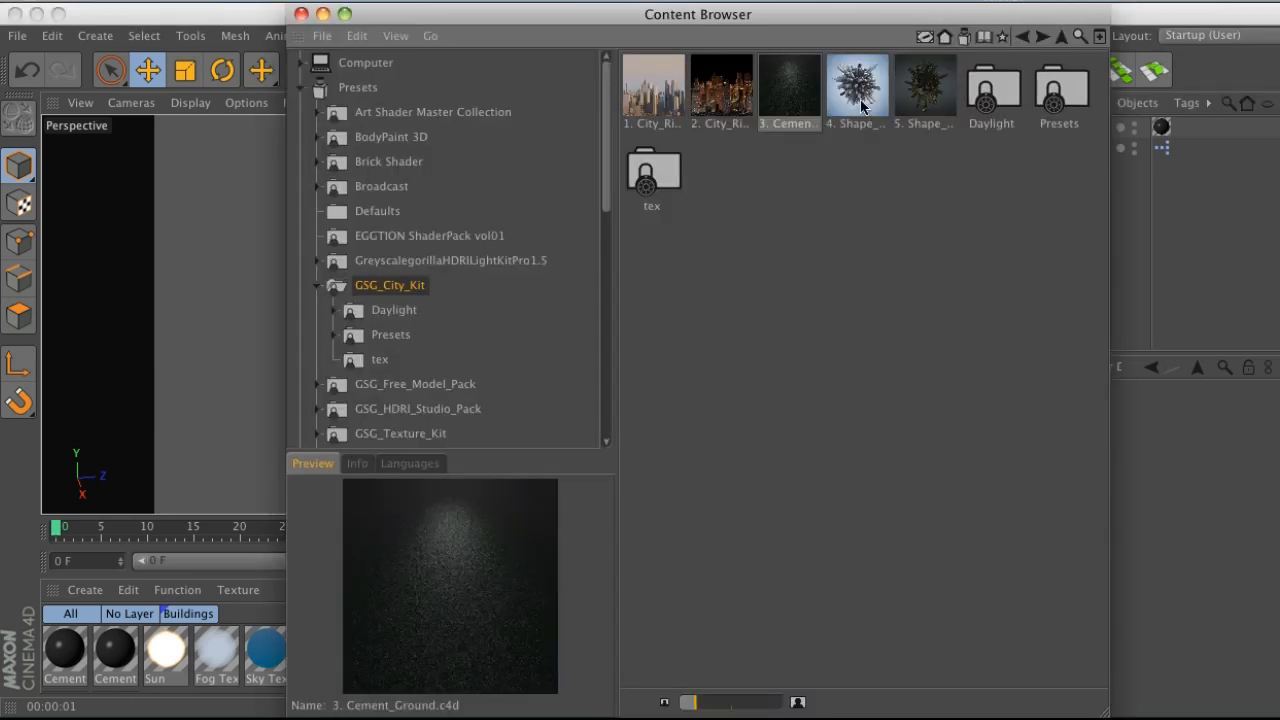
click(982, 96)
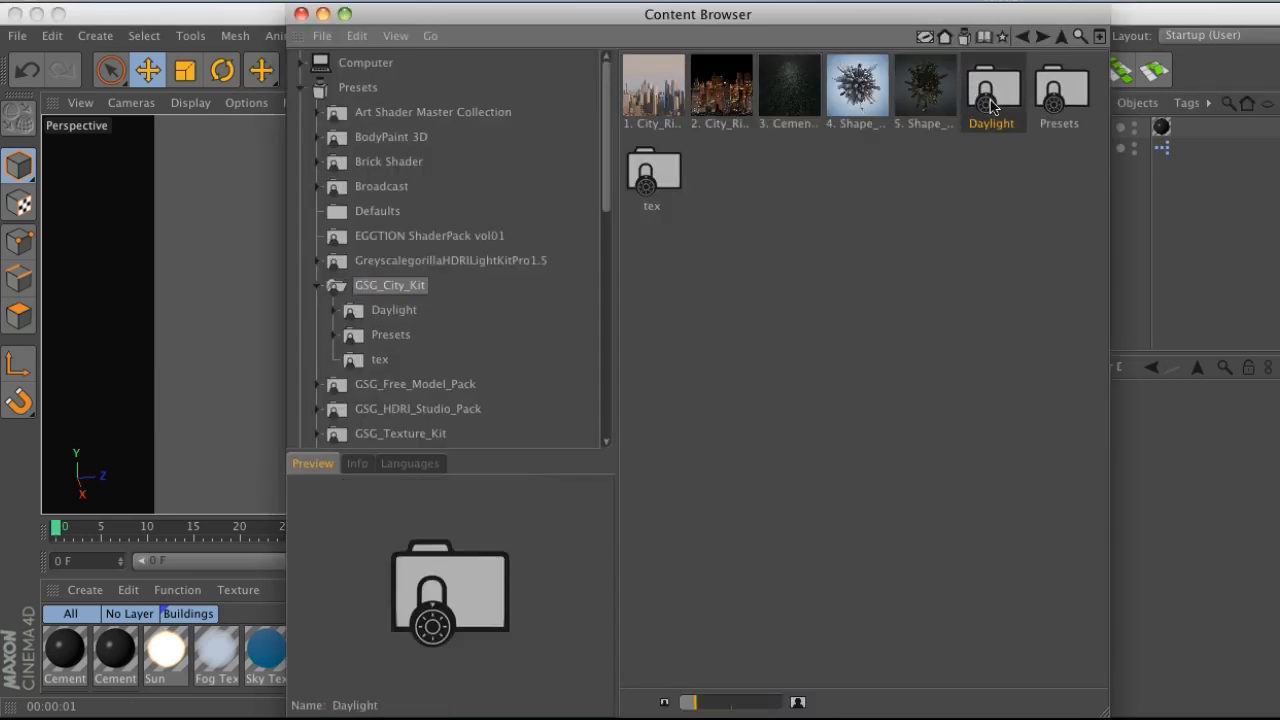
double_click(1003, 95)
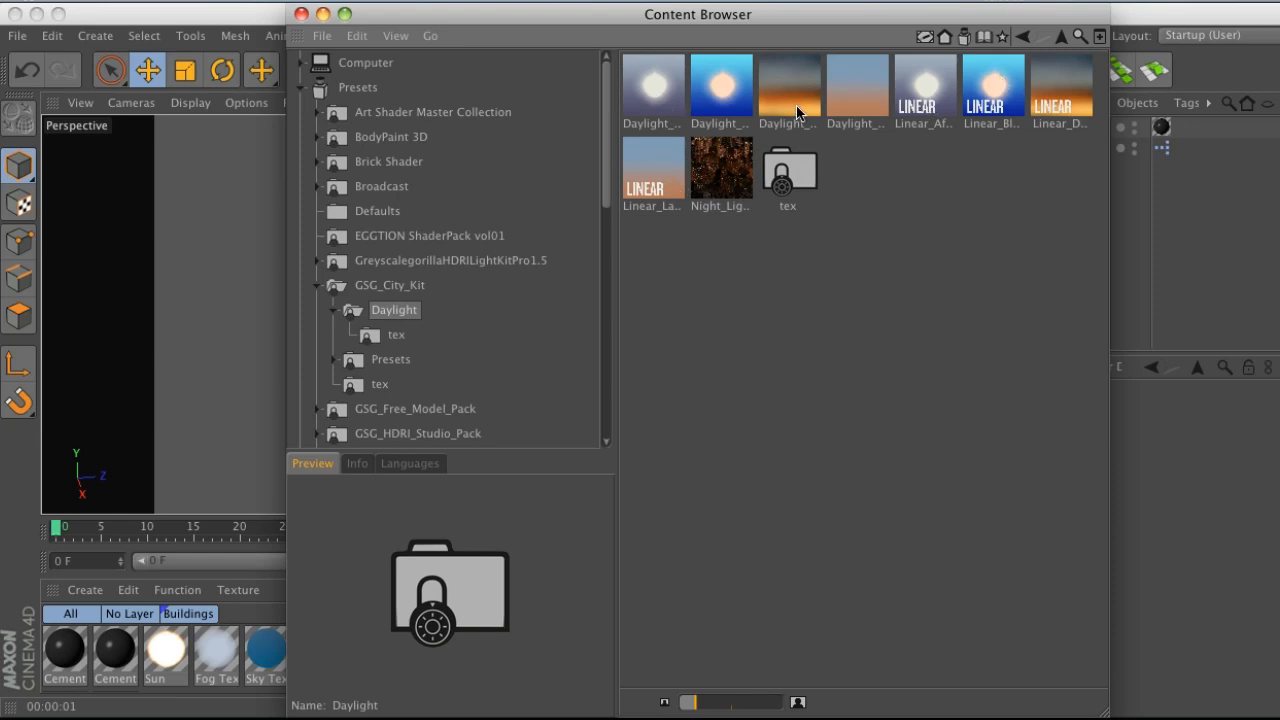
click(721, 168)
click(721, 88)
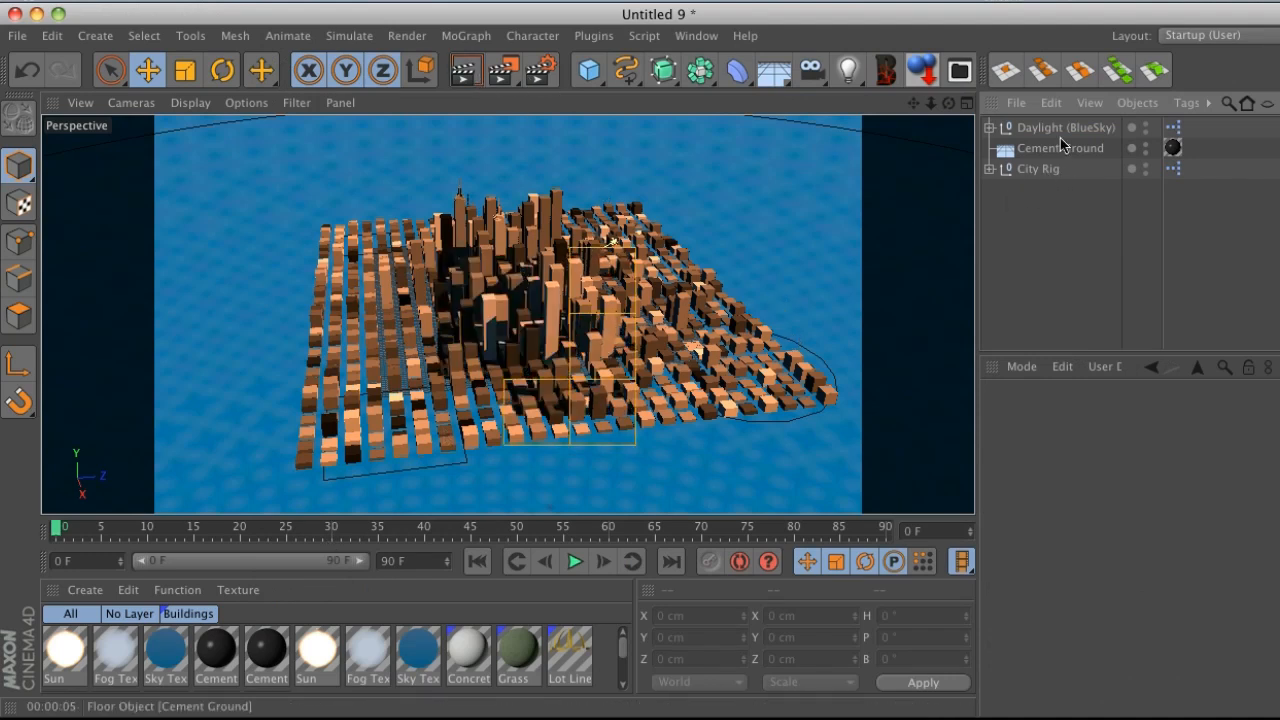
Step: Turn off the City Rig's Preview to inspect the detailed buildings, and turn Preview back on
click(1040, 169)
click(1104, 482)
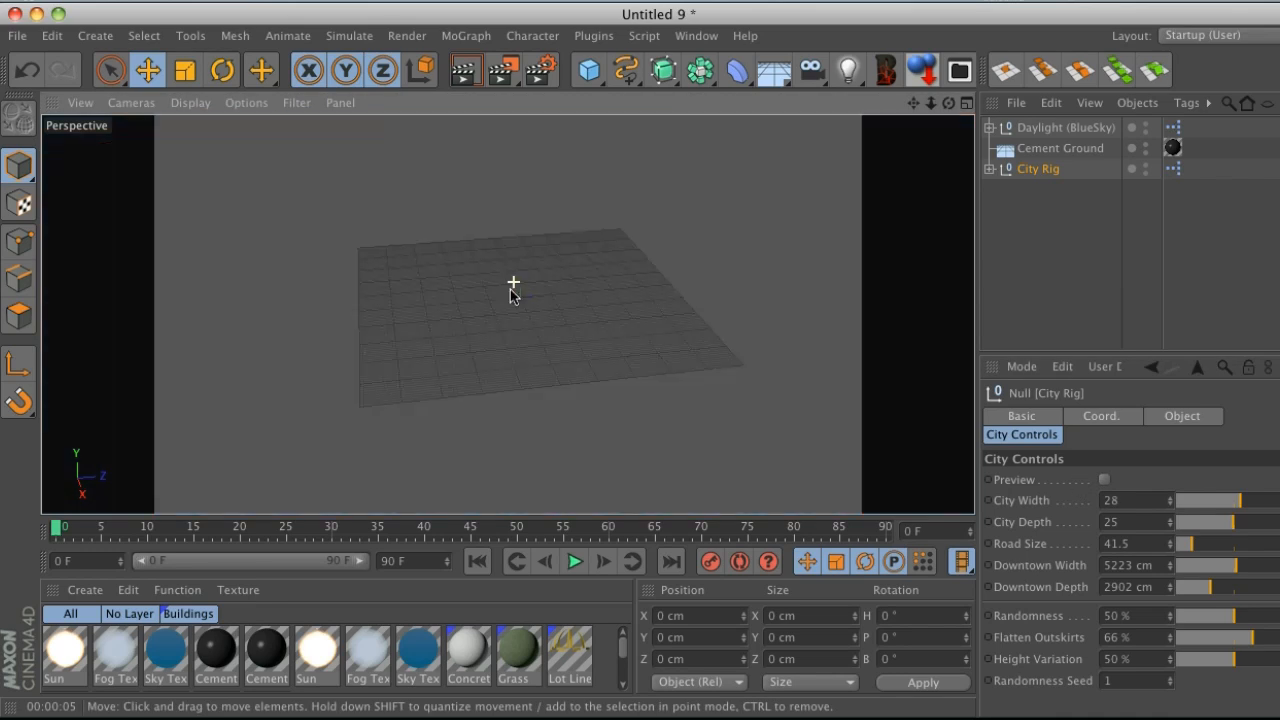
scroll(512, 287, up, 1)
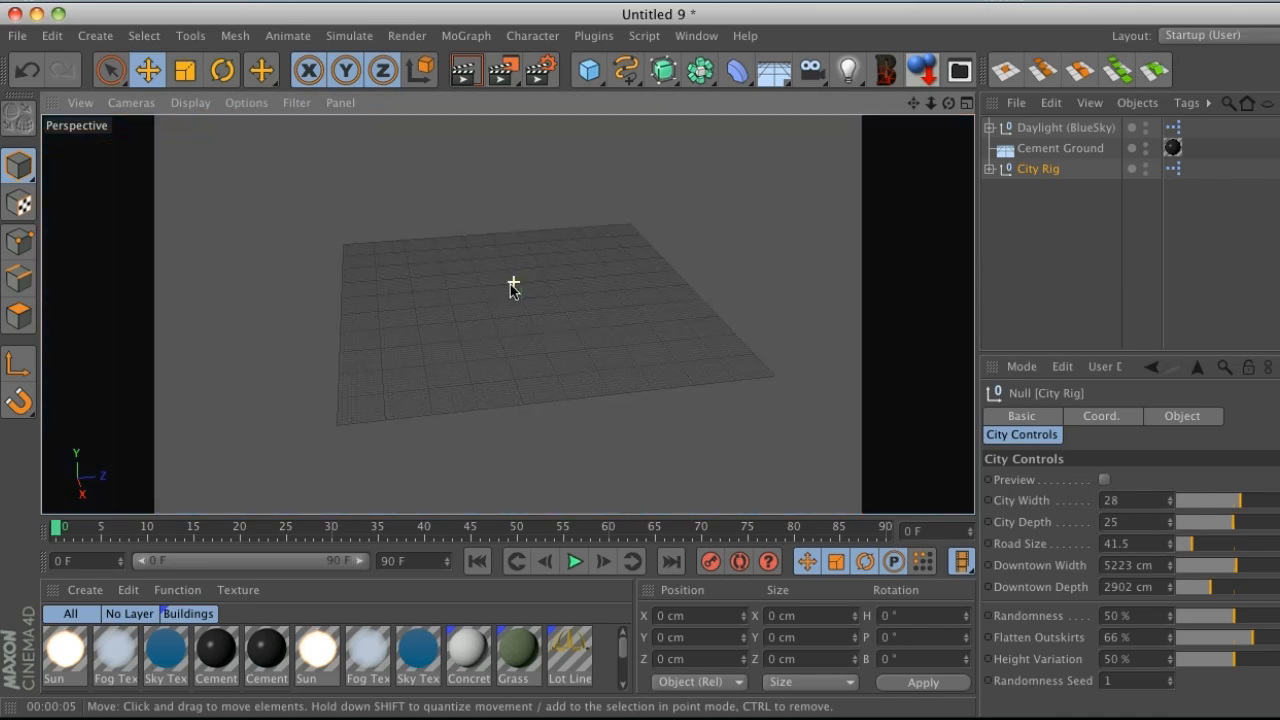
scroll(511, 288, up, 3)
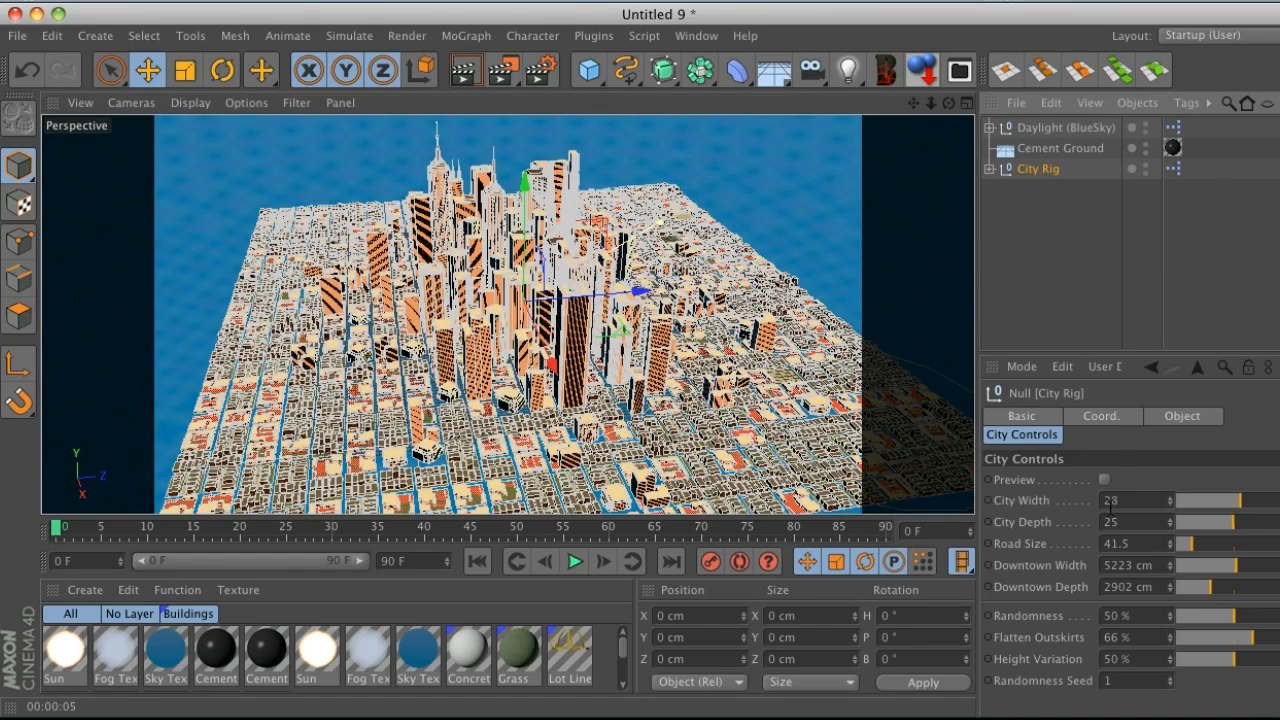
click(1105, 482)
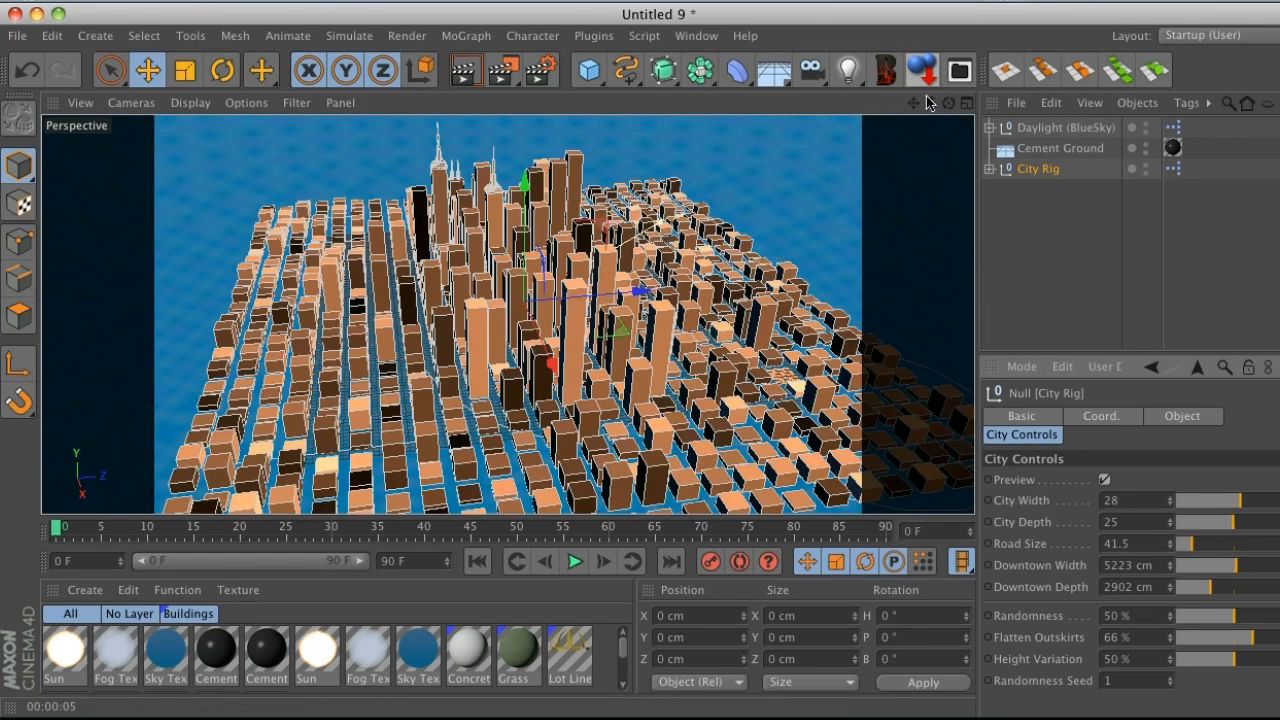
Step: Set the City Rig's Road Size to 4.5 while viewing the downtown buildings up close
scroll(657, 366, up, 10)
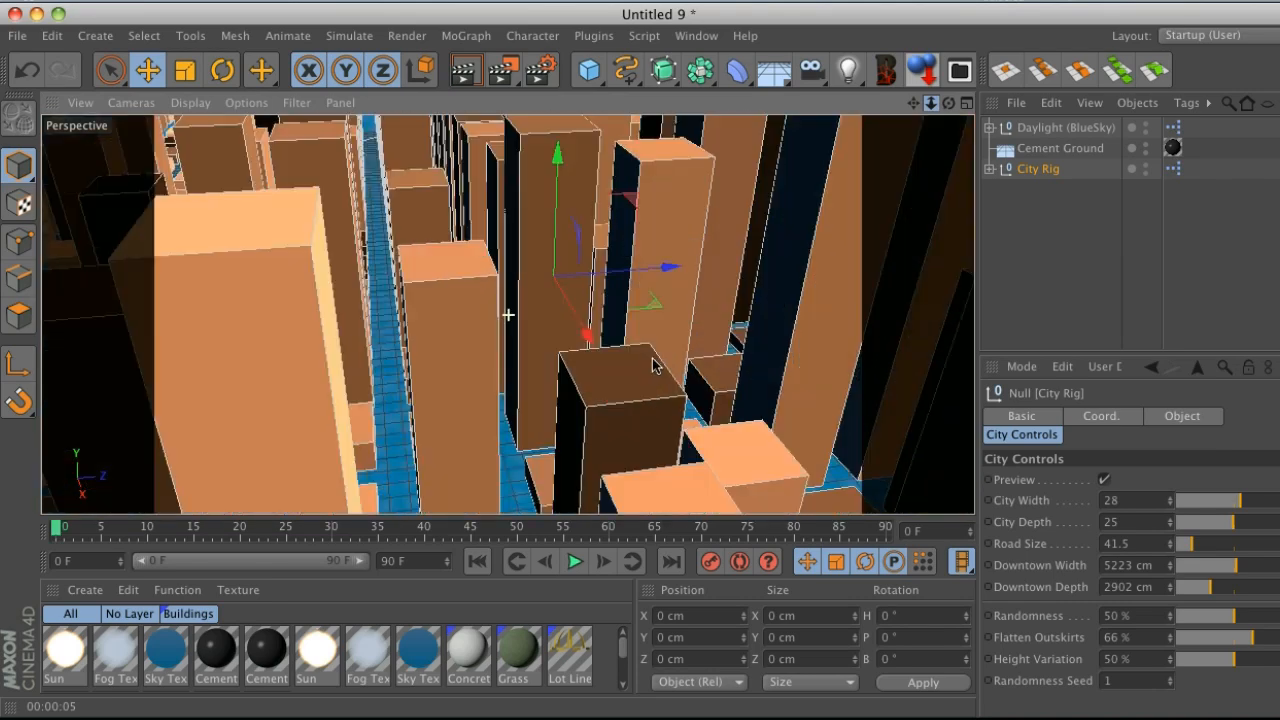
scroll(657, 366, down, 8)
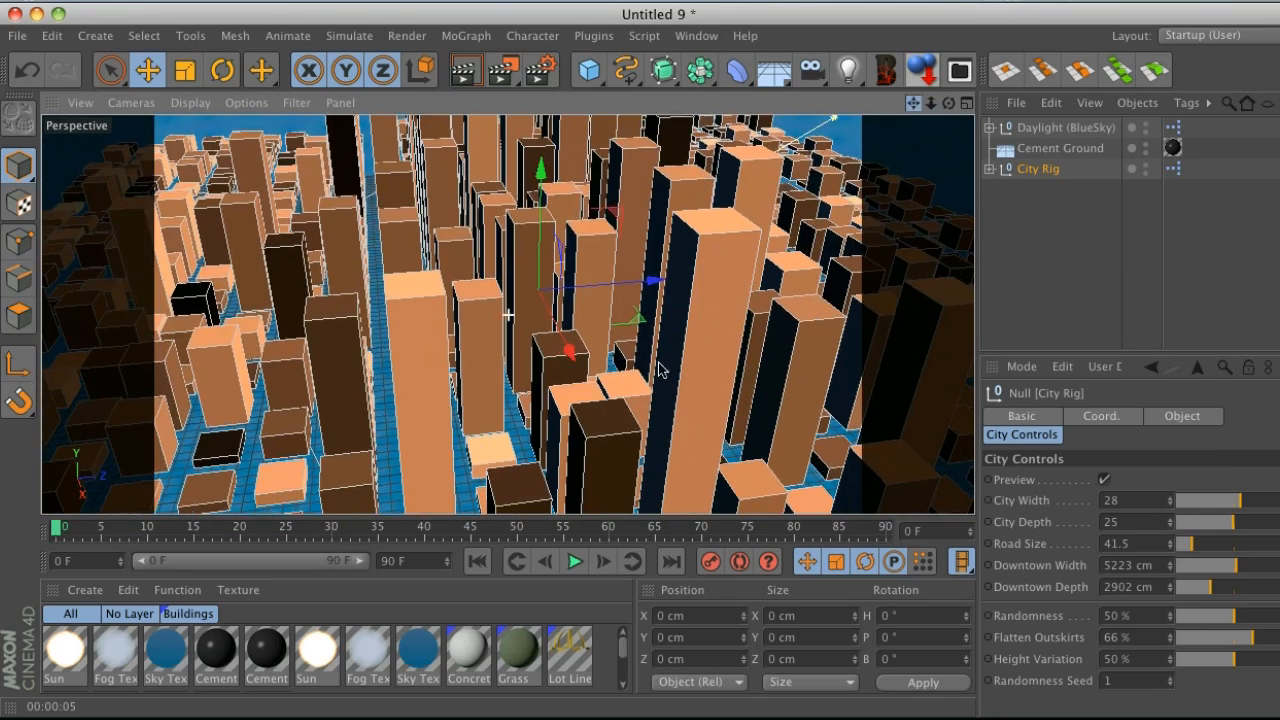
drag(657, 363, 653, 398)
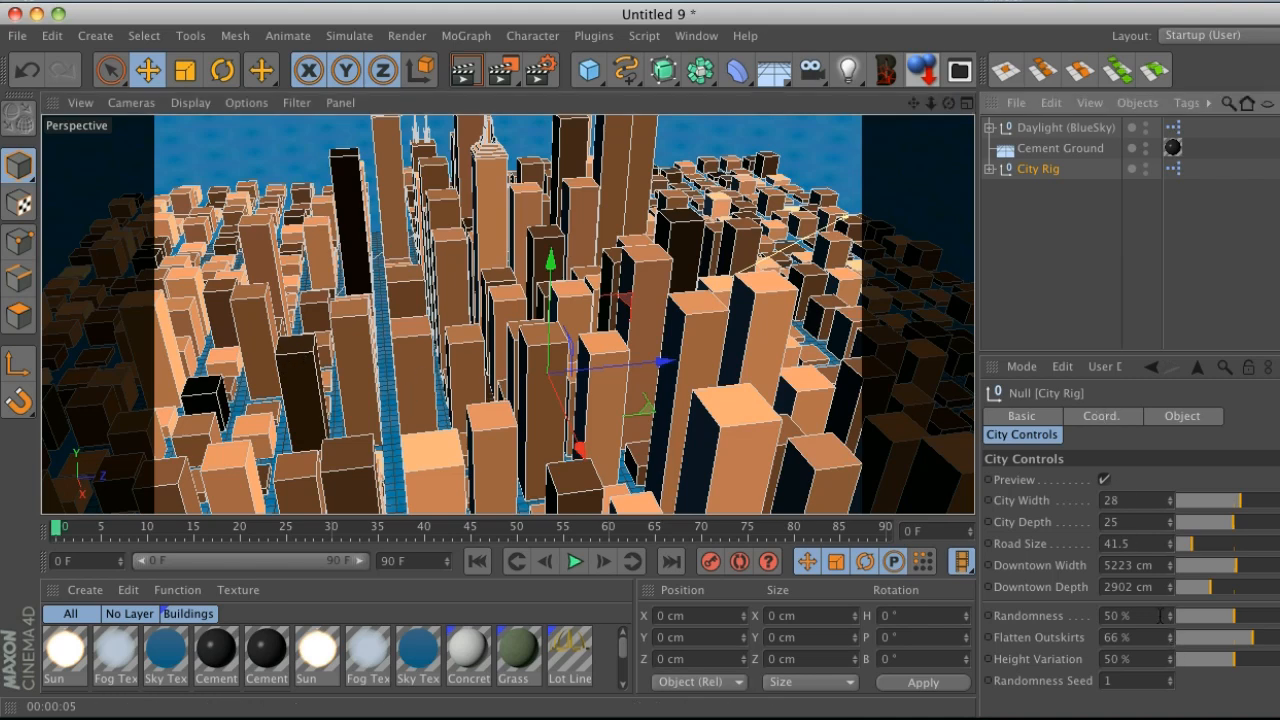
click(1108, 543)
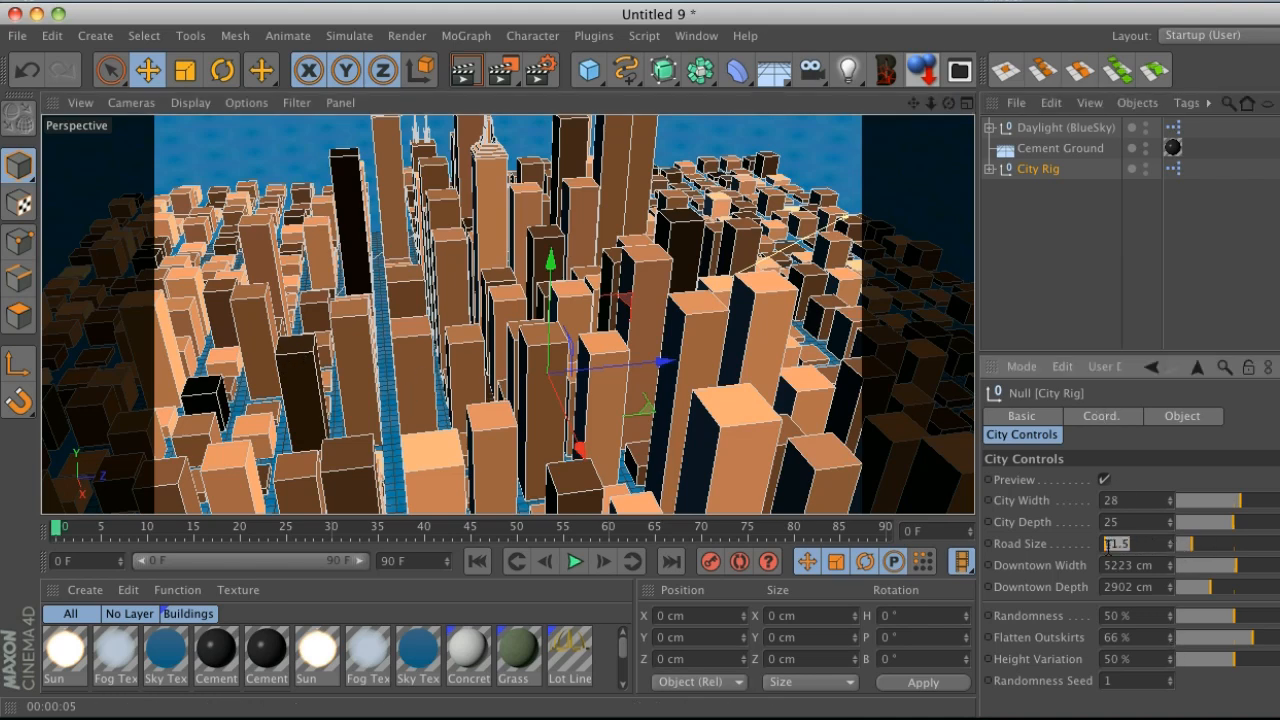
text(20)
key(Return)
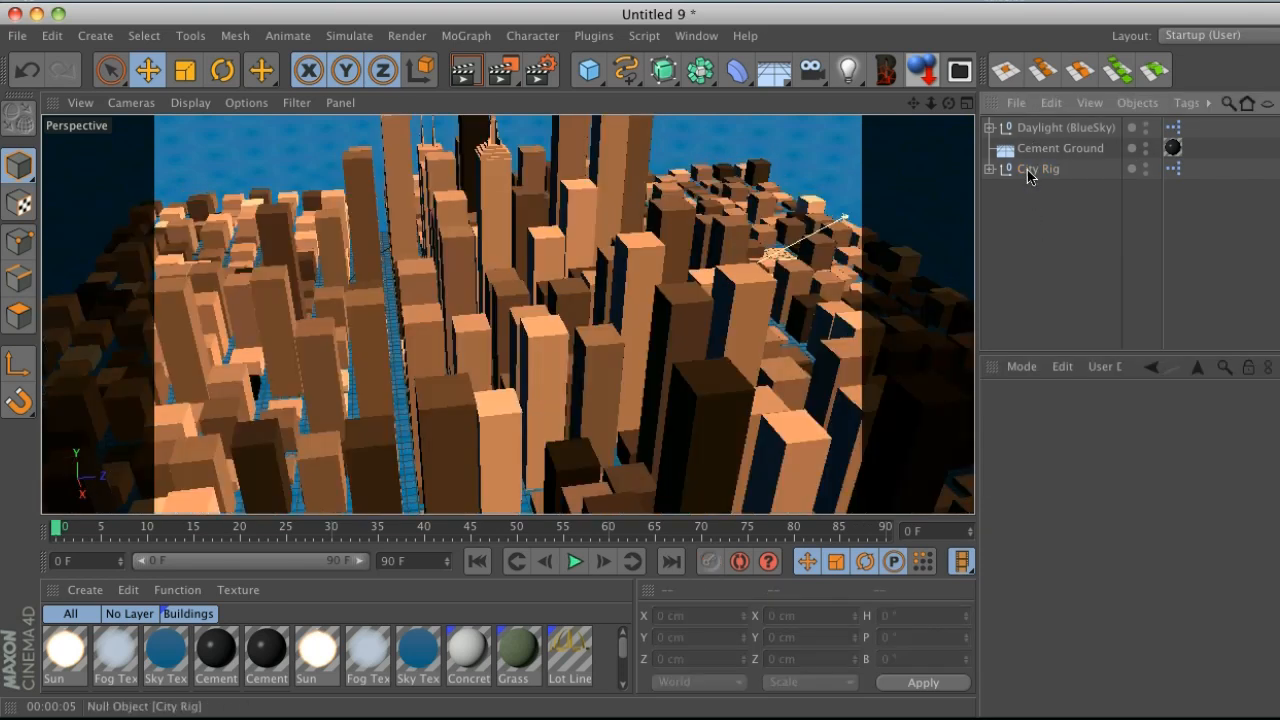
click(1029, 168)
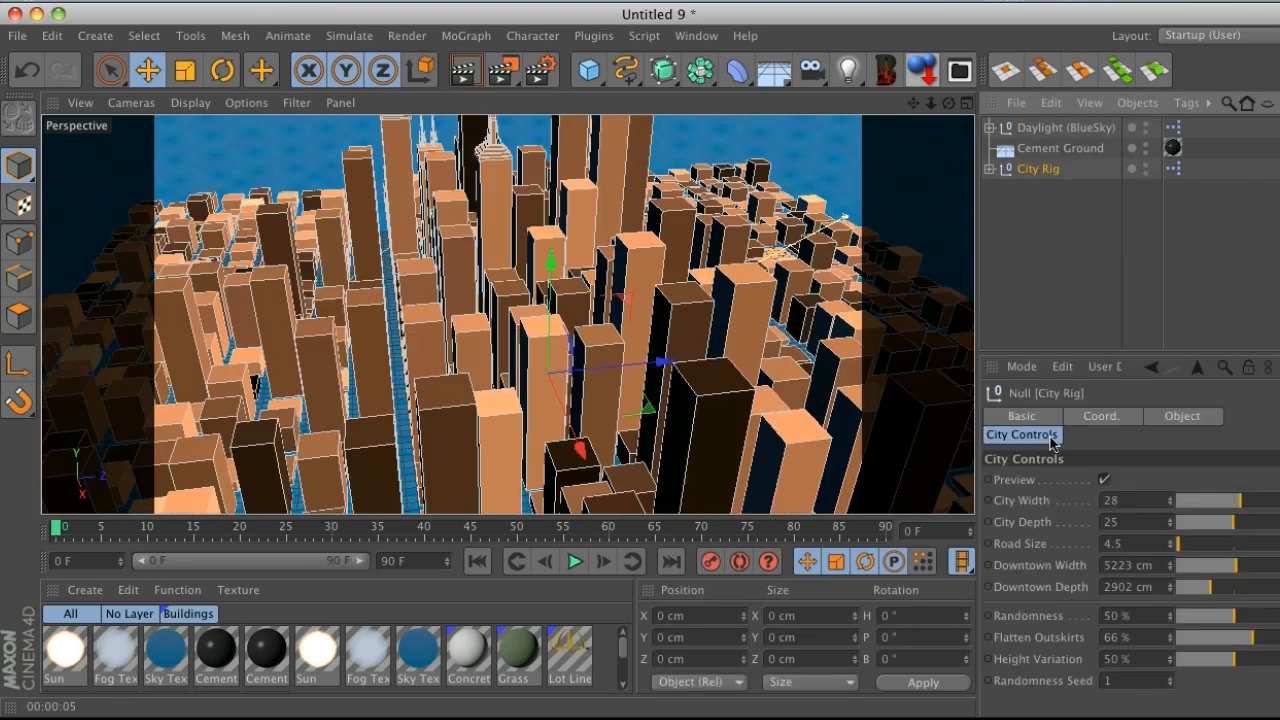
Step: Disable the City Rig's Preview and render the detailed downtown buildings in the viewport
click(1105, 480)
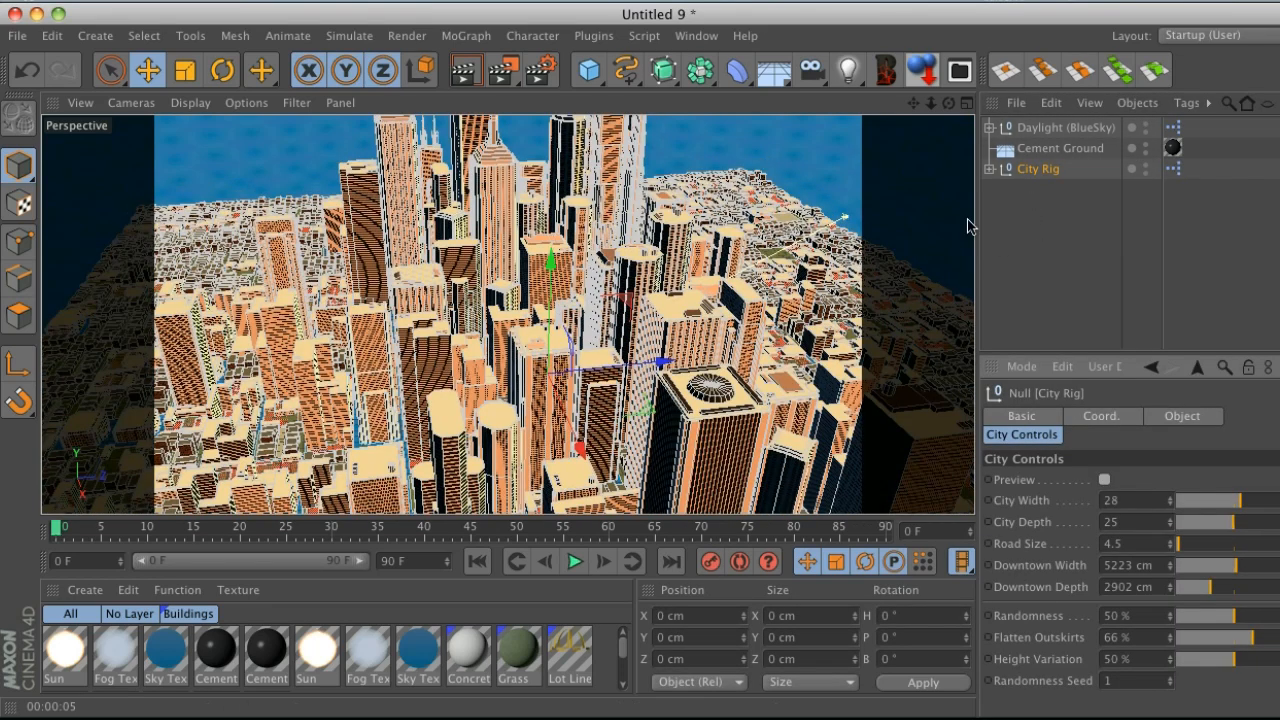
click(465, 70)
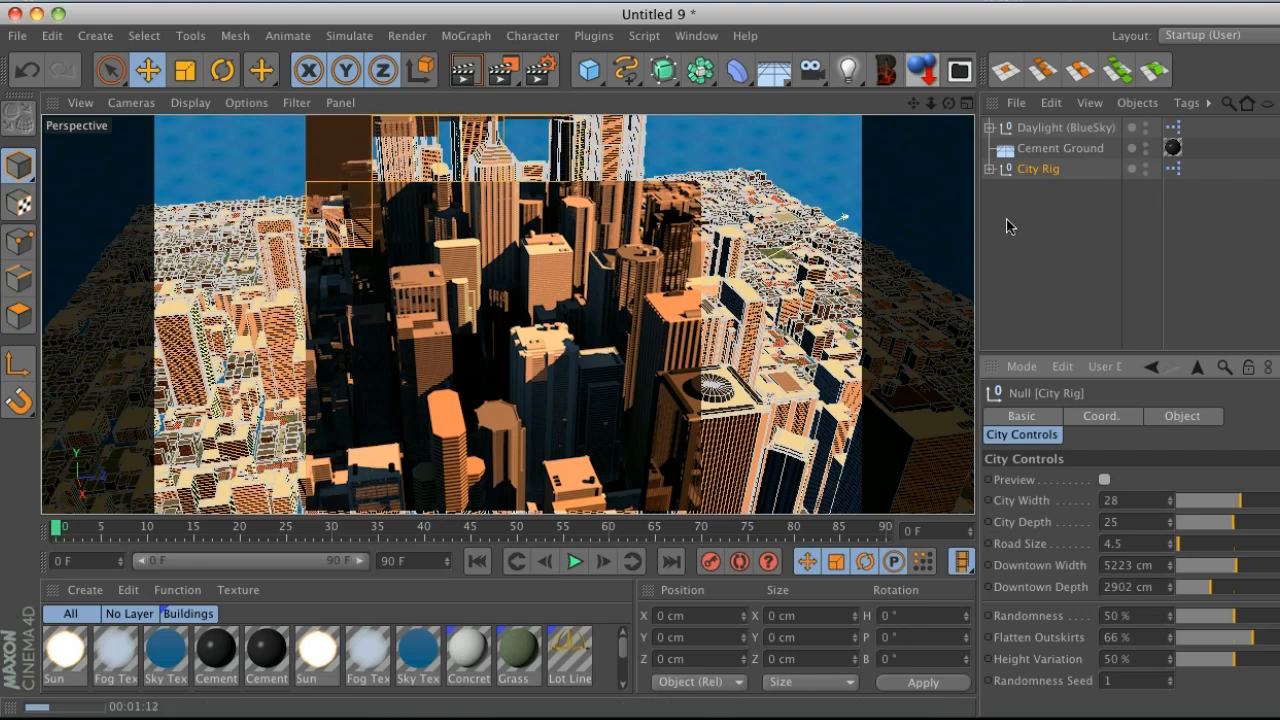
click(1035, 213)
click(614, 292)
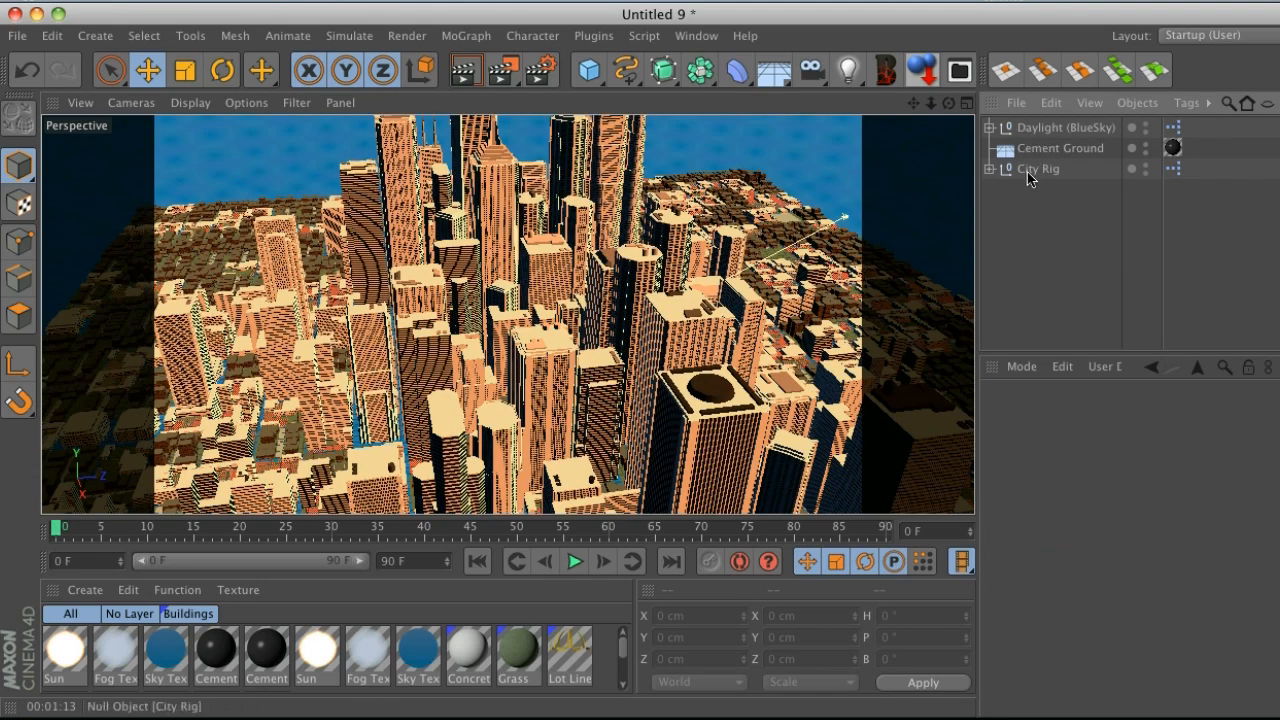
Step: Review the City Rig's City Controls and the DayLight Controls of the Daylight (BlueSky) object
click(1047, 130)
click(1044, 192)
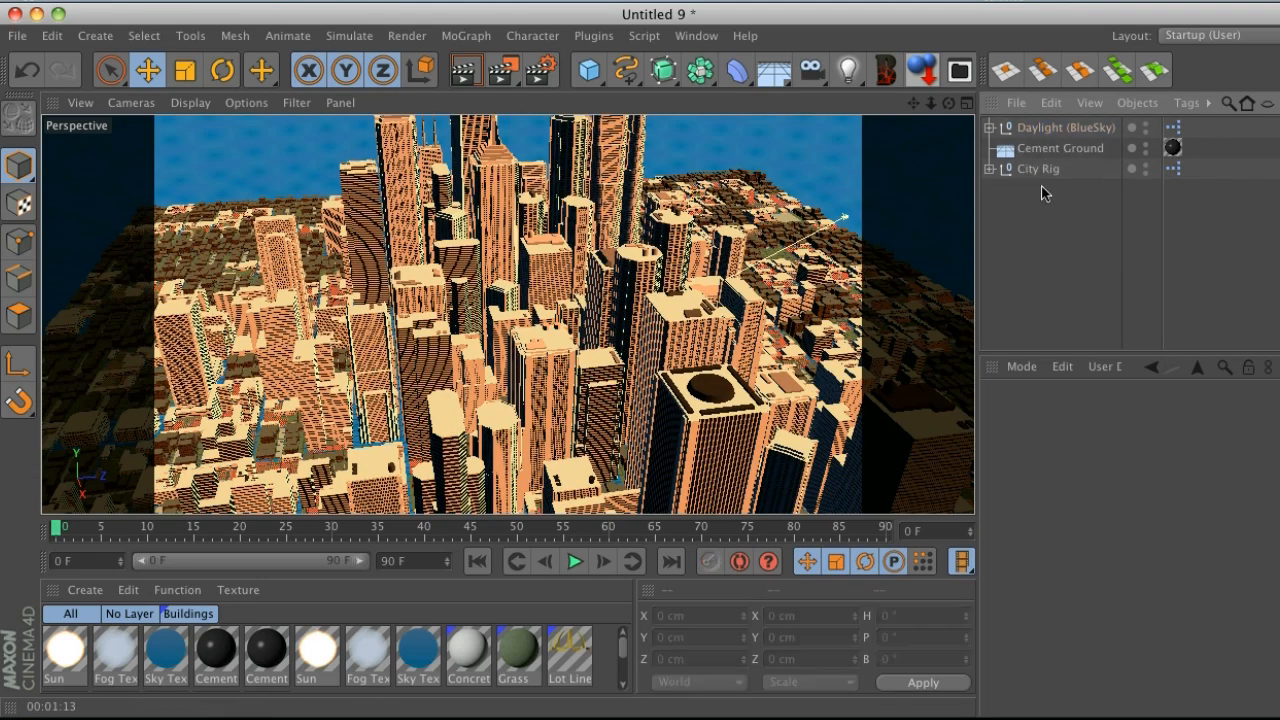
click(1035, 175)
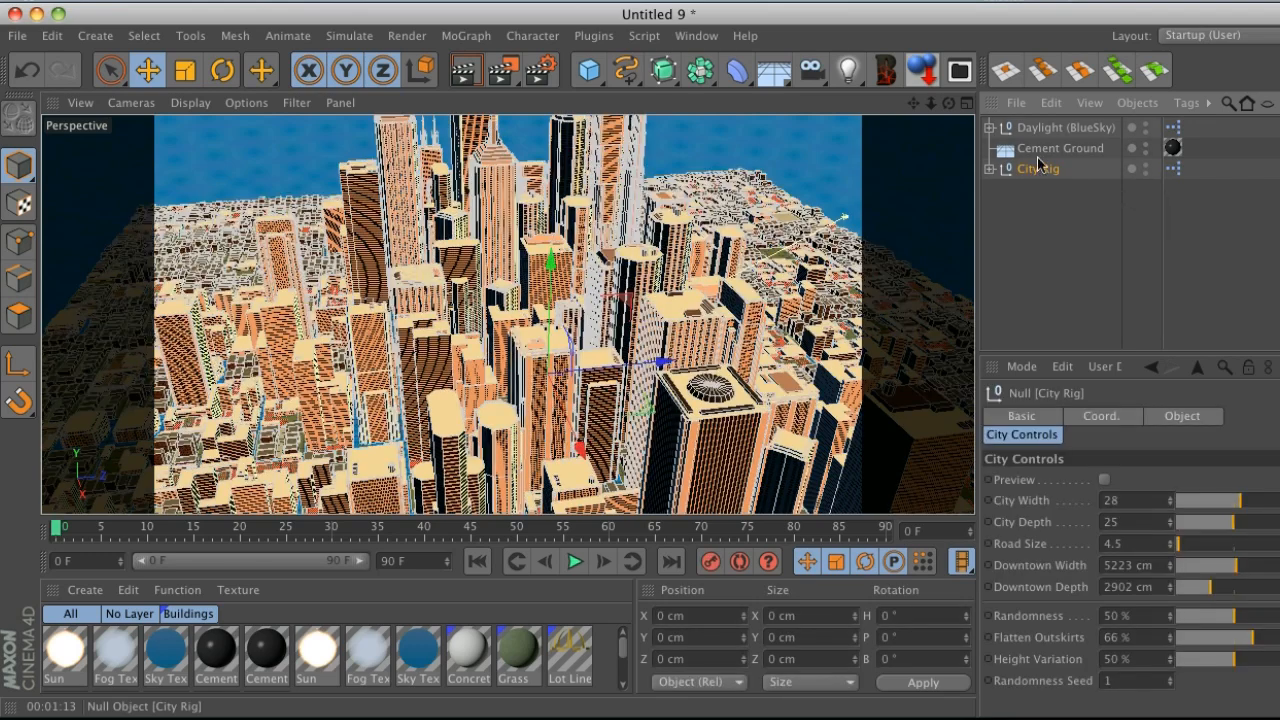
click(1040, 128)
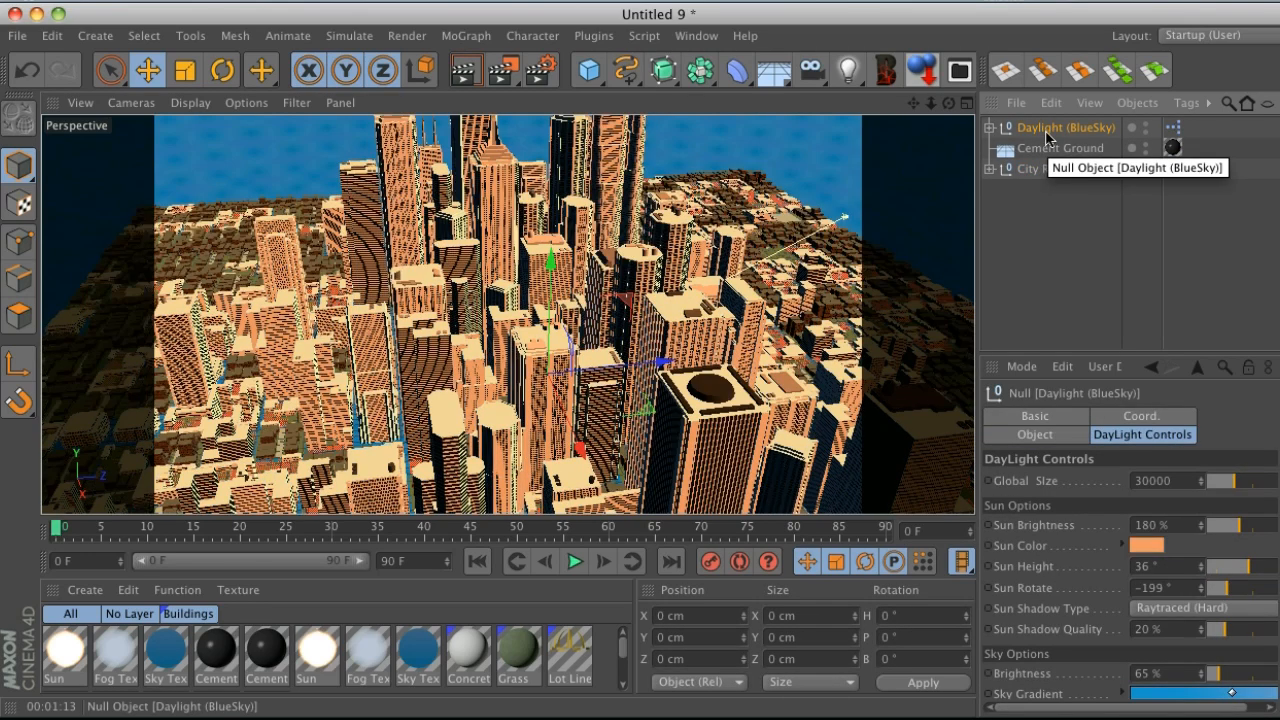
Step: Replace the scene's objects with the fourth GSG_City_Kit preset, the spherical shape city, close the Content Browser and show the whole sphere
key(shift+F8)
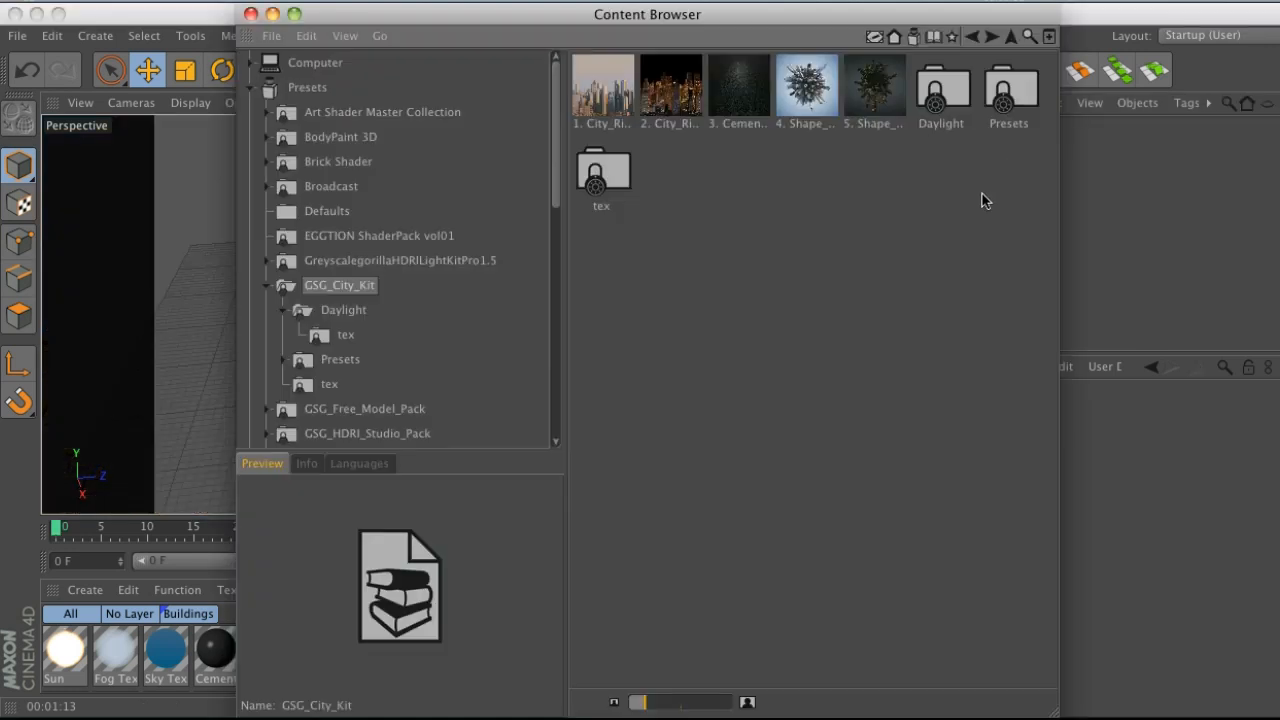
click(818, 78)
drag(702, 16, 752, 268)
double_click(868, 330)
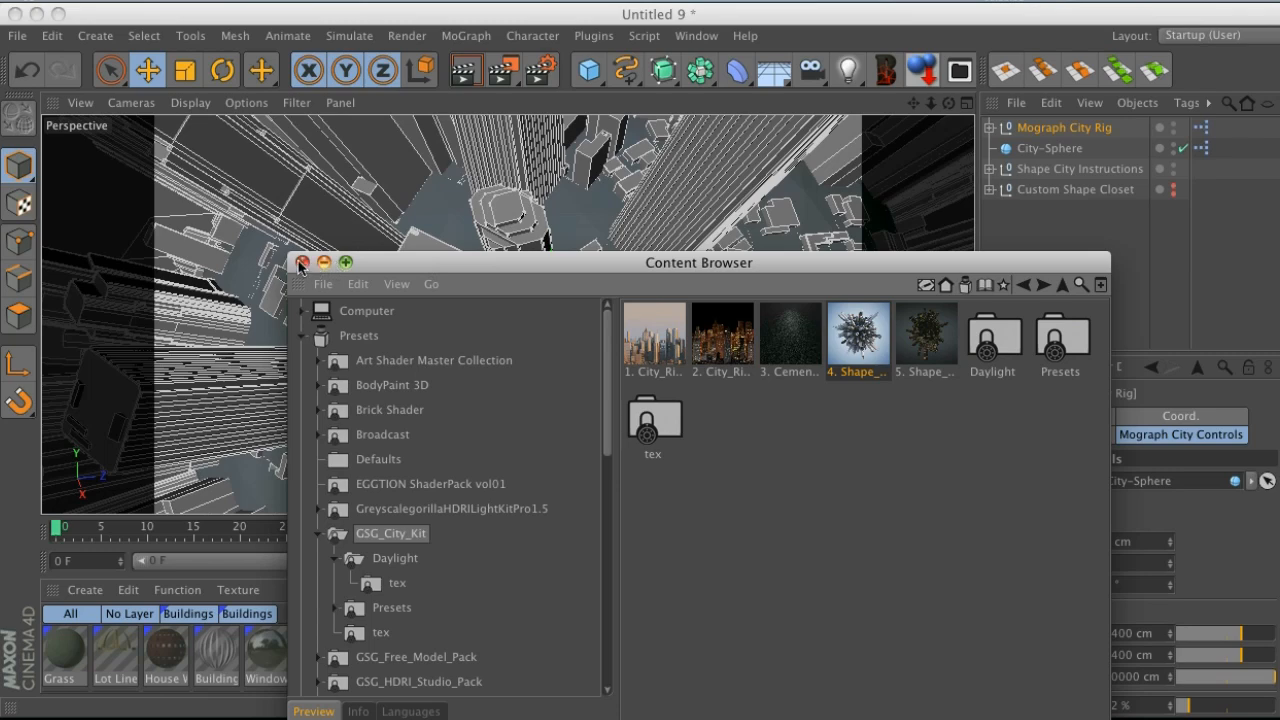
click(301, 262)
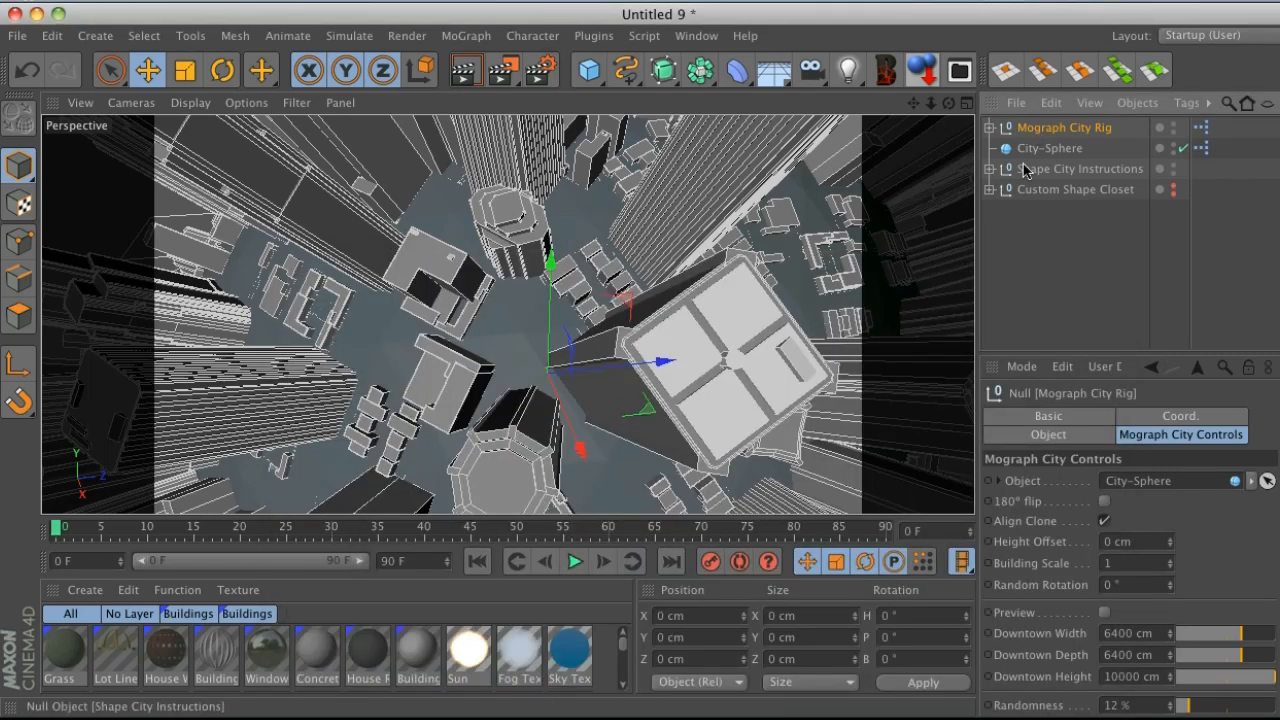
click(1031, 230)
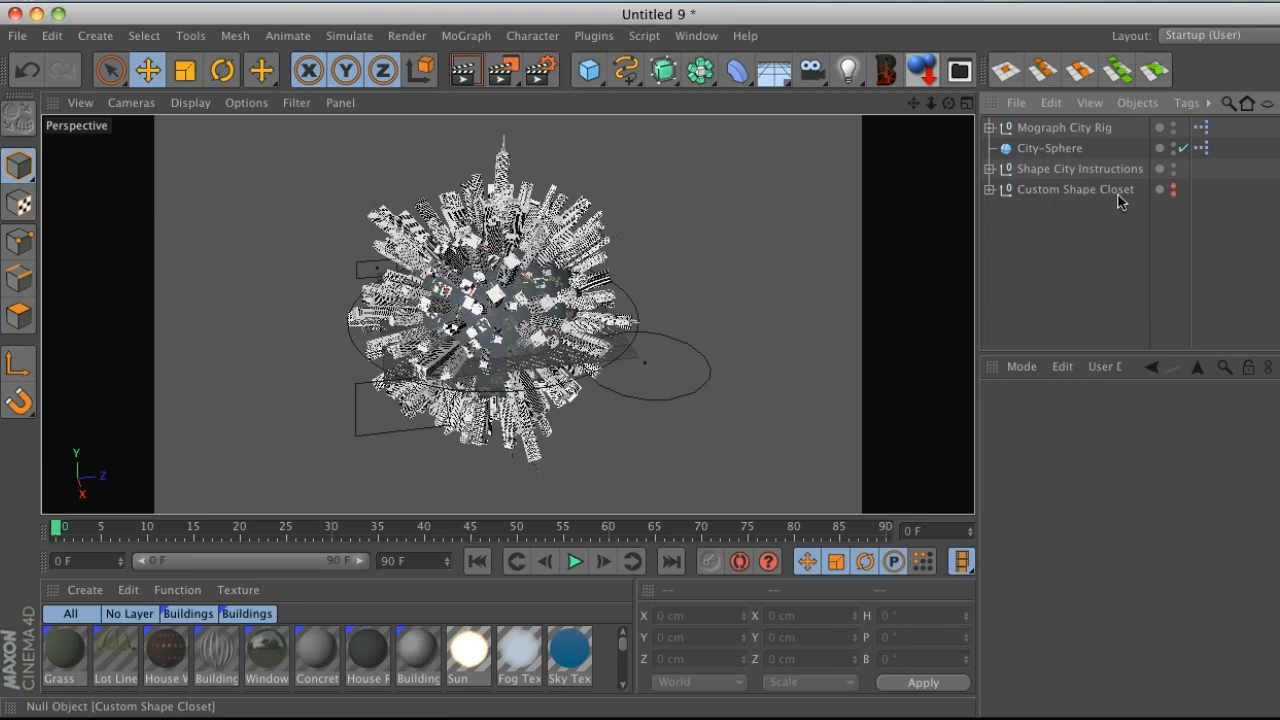
Step: Expand the Custom Shape Closet, review the City-Sphere and Mograph City Rig settings, and move the active City-Sphere into the closet
click(988, 190)
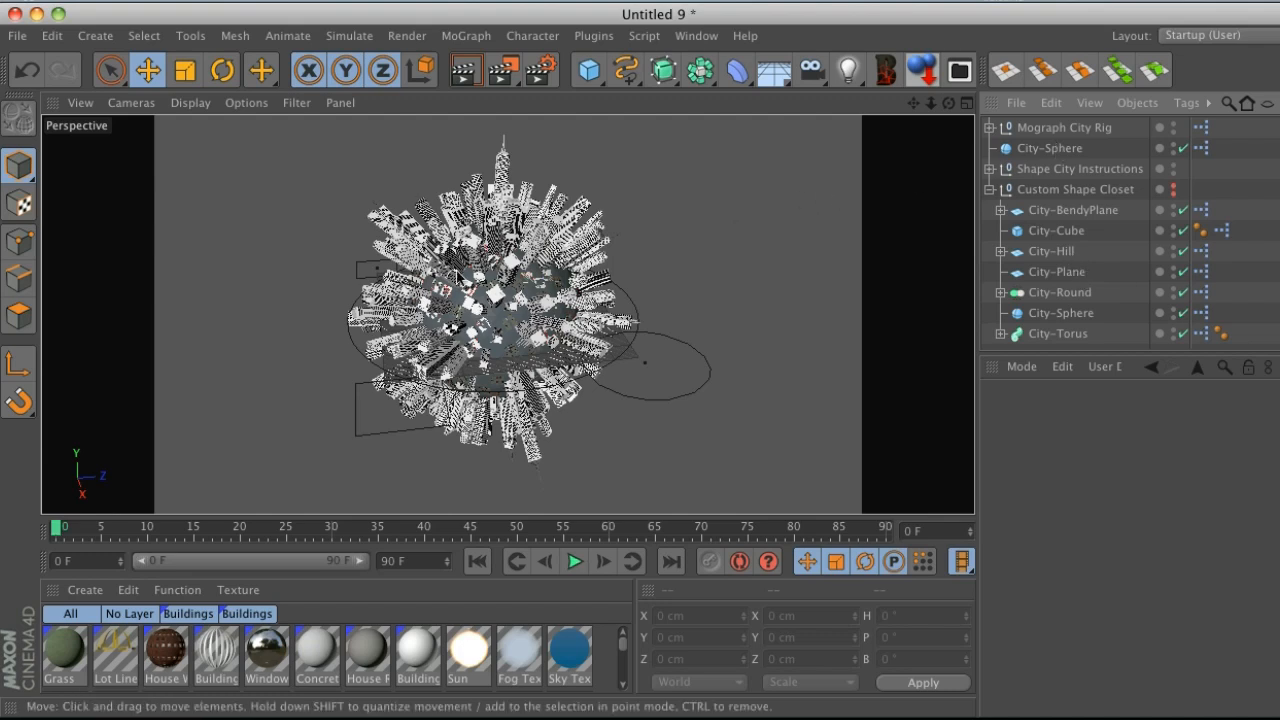
click(1045, 150)
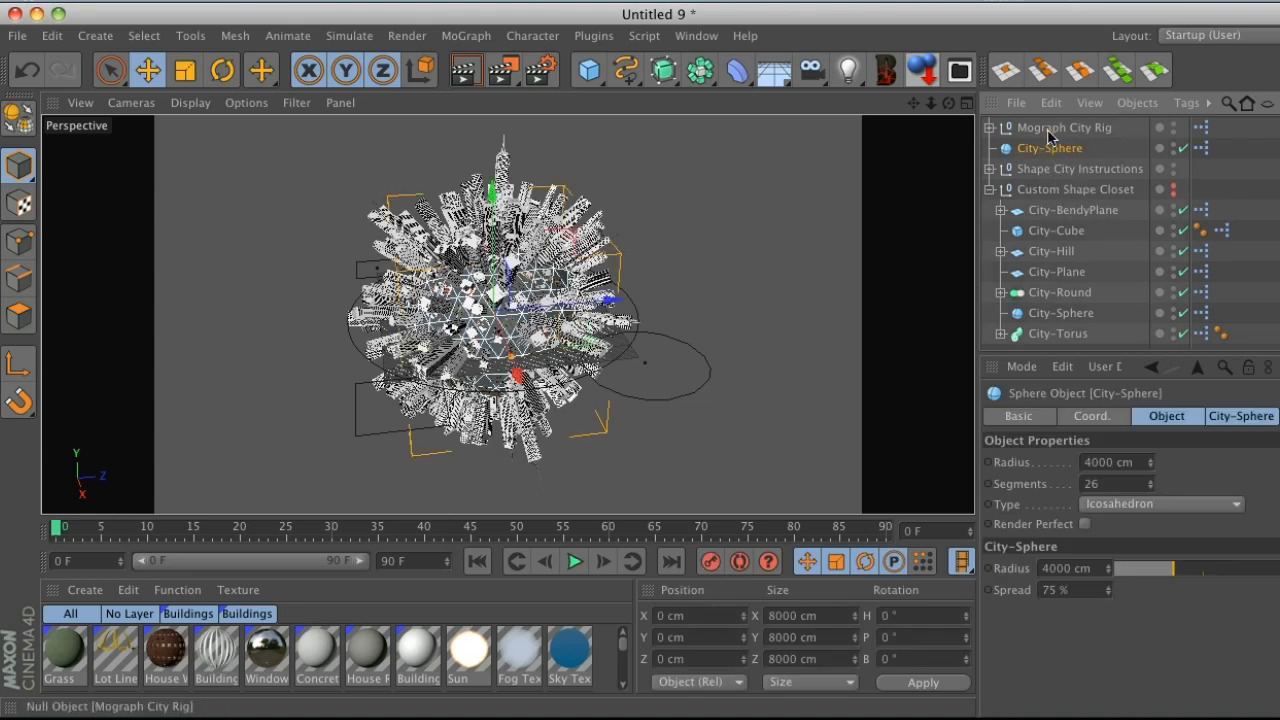
click(1052, 130)
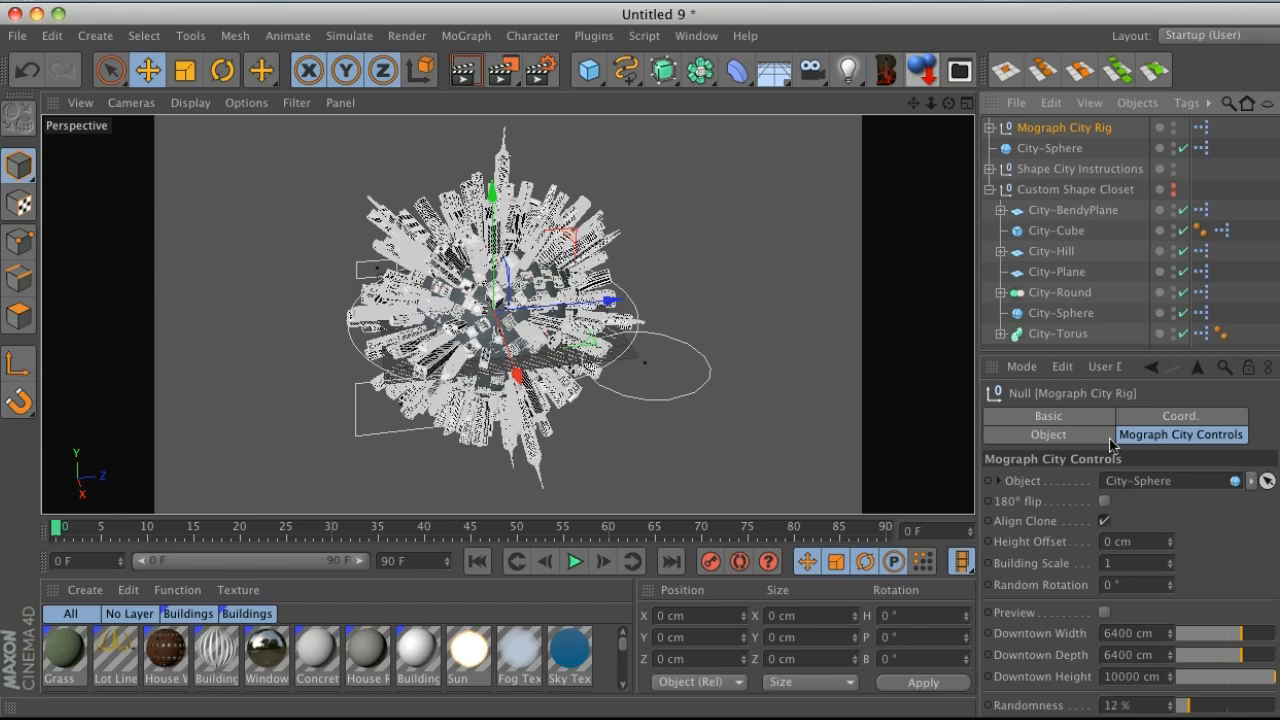
click(1045, 148)
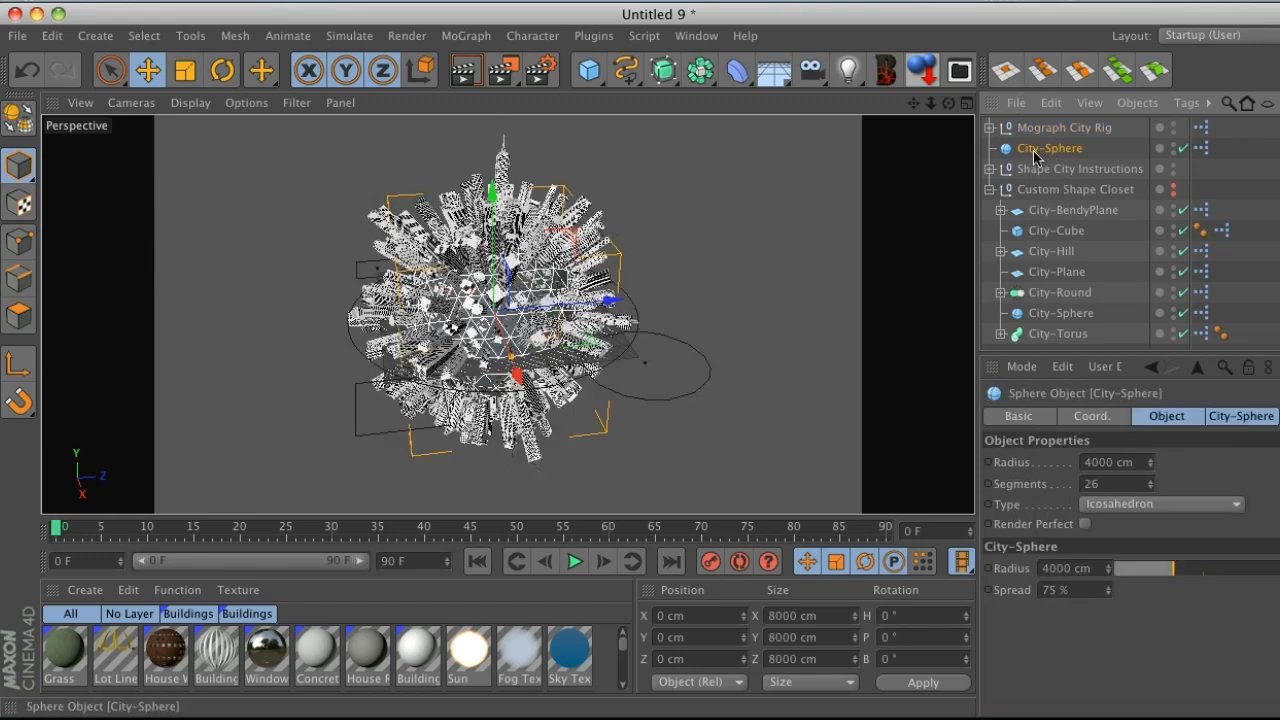
drag(1045, 148, 1048, 196)
click(1070, 168)
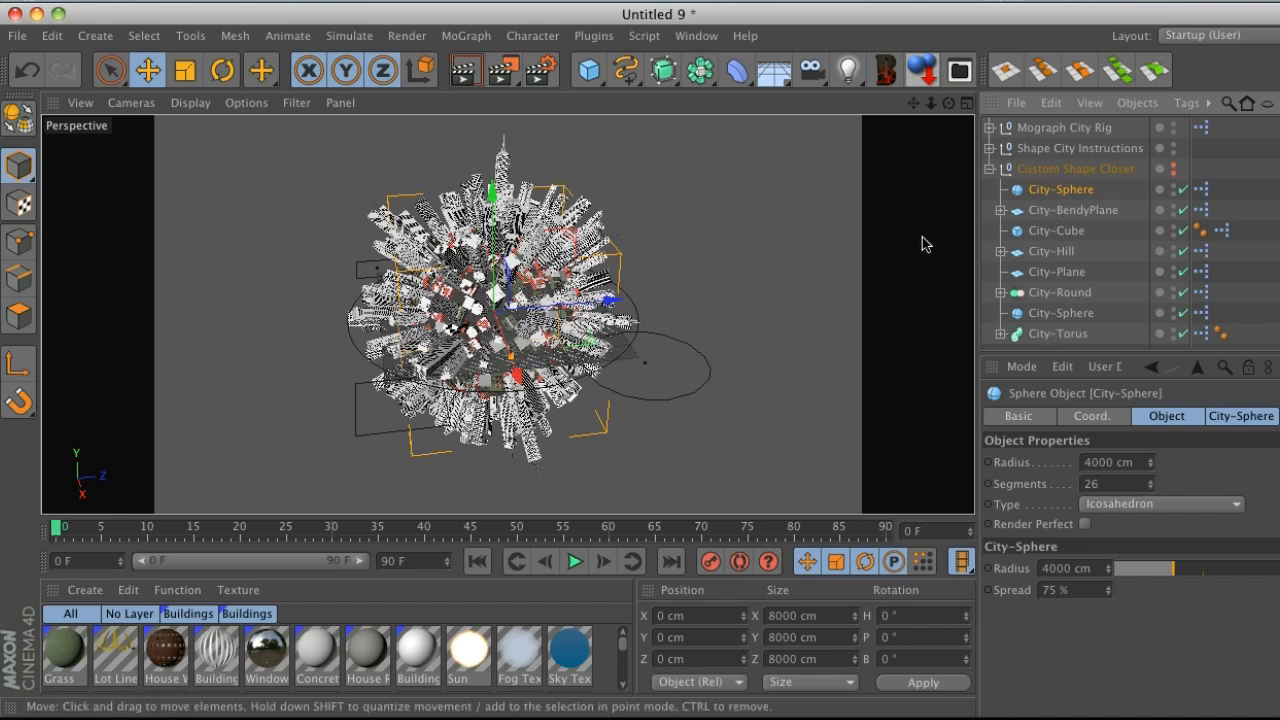
Step: Move City-Hill out of the Custom Shape Closet and assign it as the Mograph City Rig's Object
click(1066, 253)
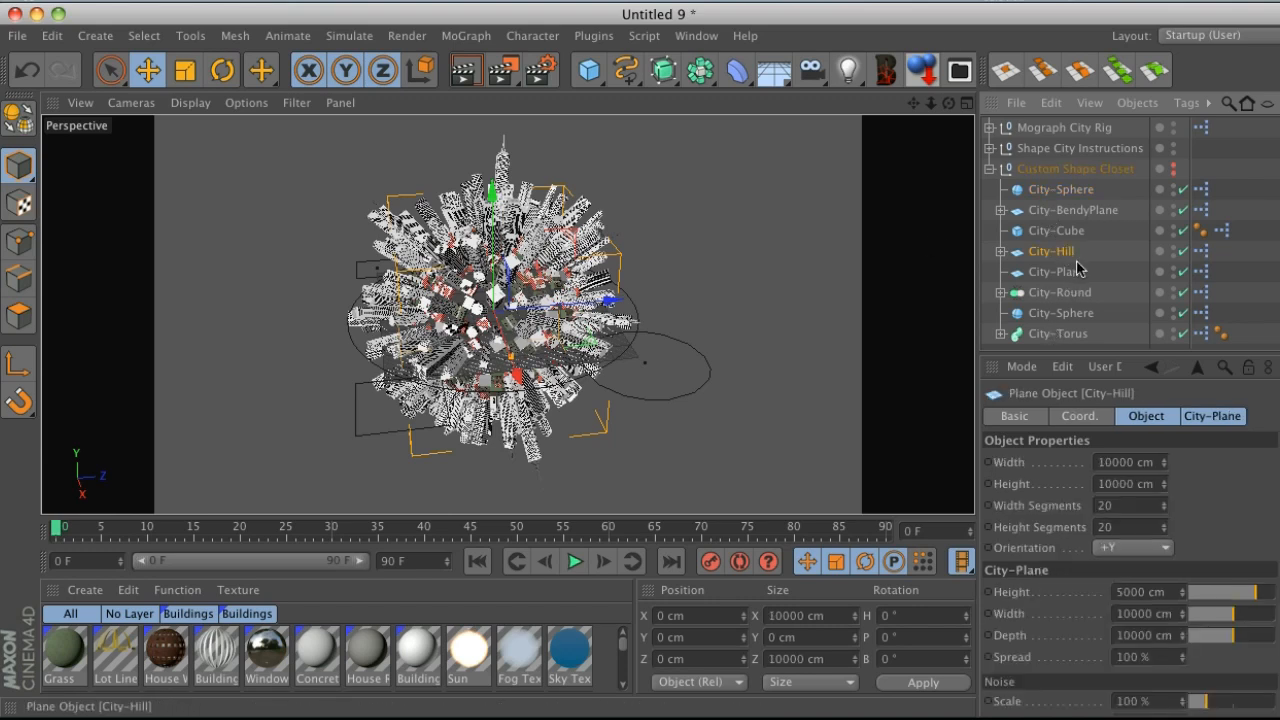
drag(1046, 253, 1042, 142)
click(1040, 129)
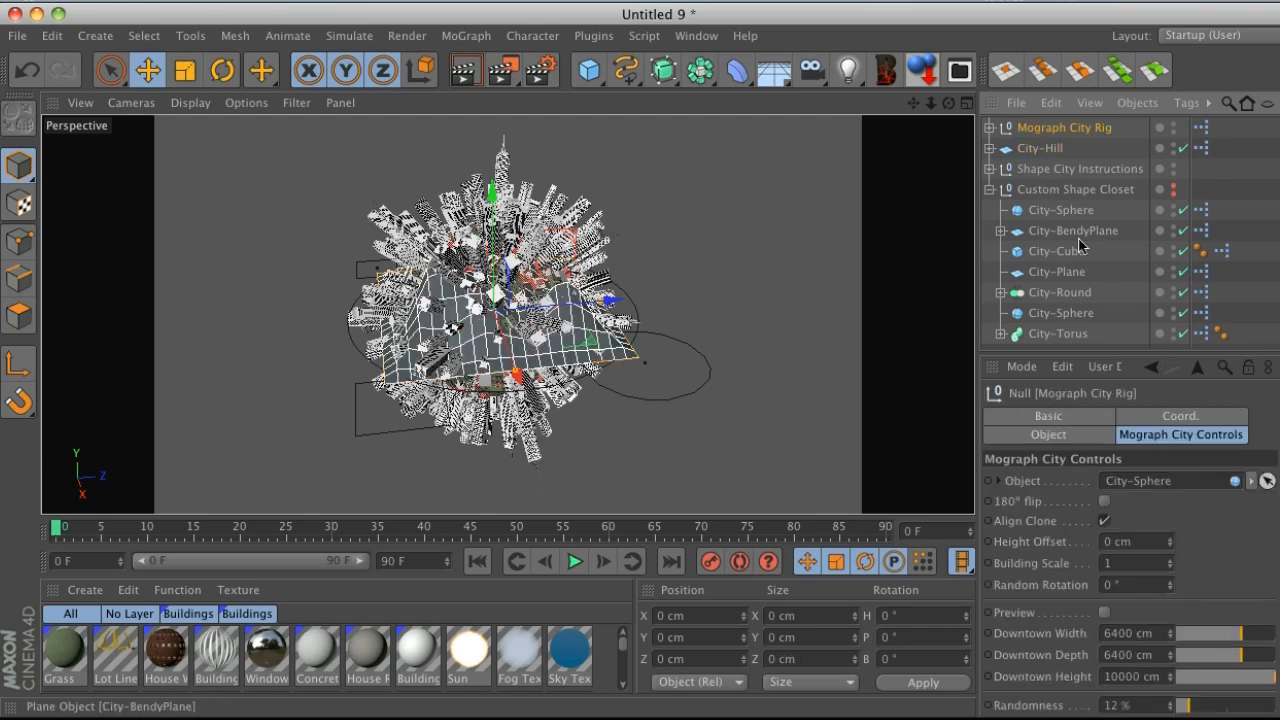
drag(1036, 152, 1130, 489)
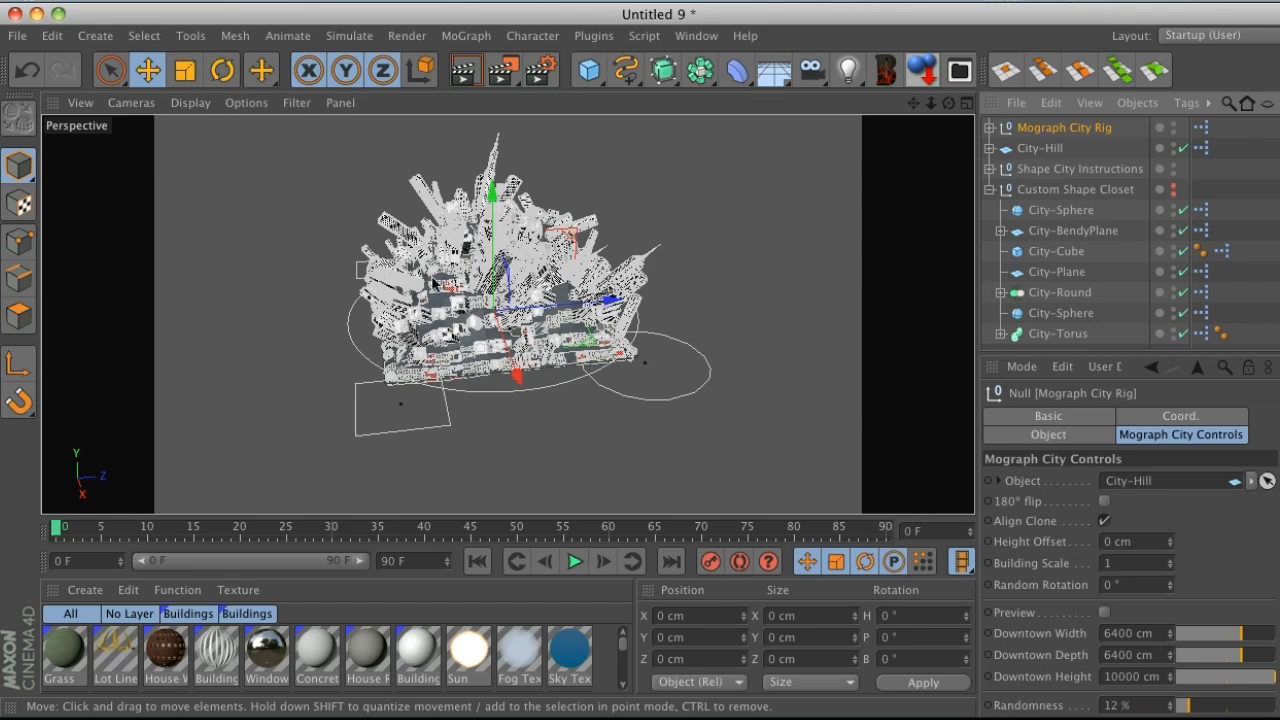
Step: Disable Align Clone for the Mograph City Rig's buildings and collapse the Custom Shape Closet
scroll(431, 267, up, 2)
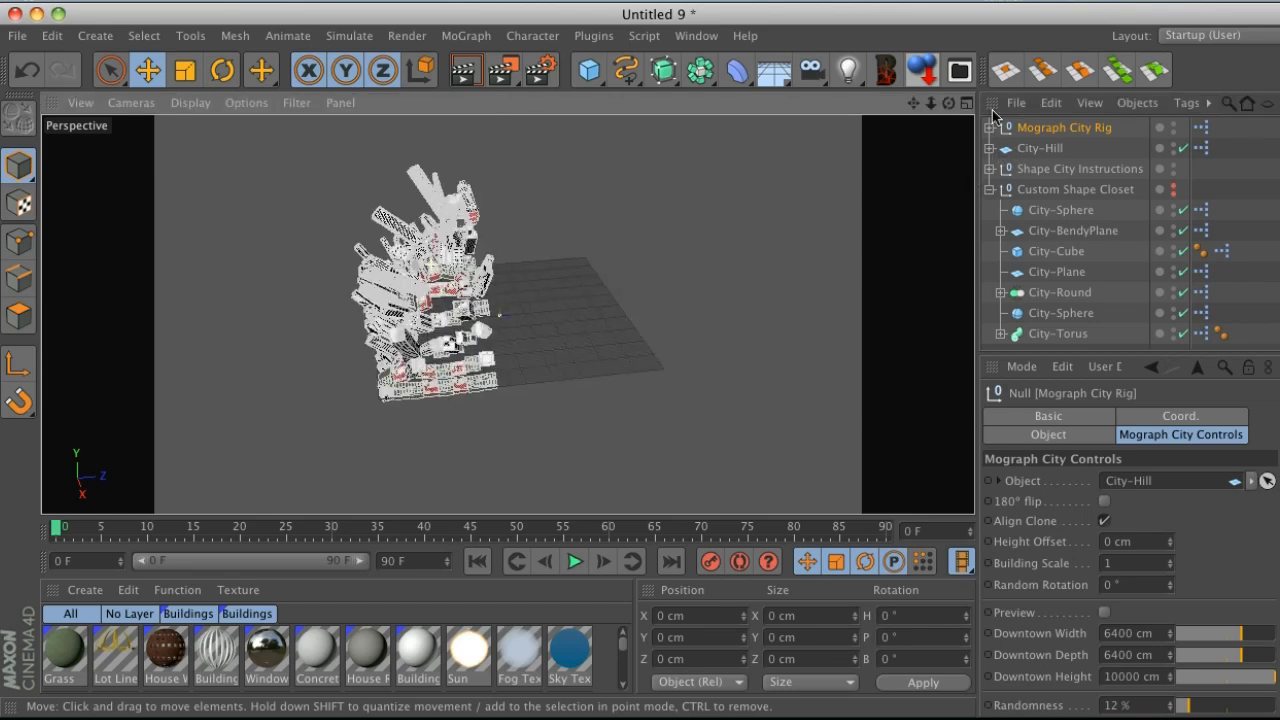
mouse_move(914, 100)
mouse_down()
mouse_move(657, 368)
mouse_move(914, 102)
mouse_up()
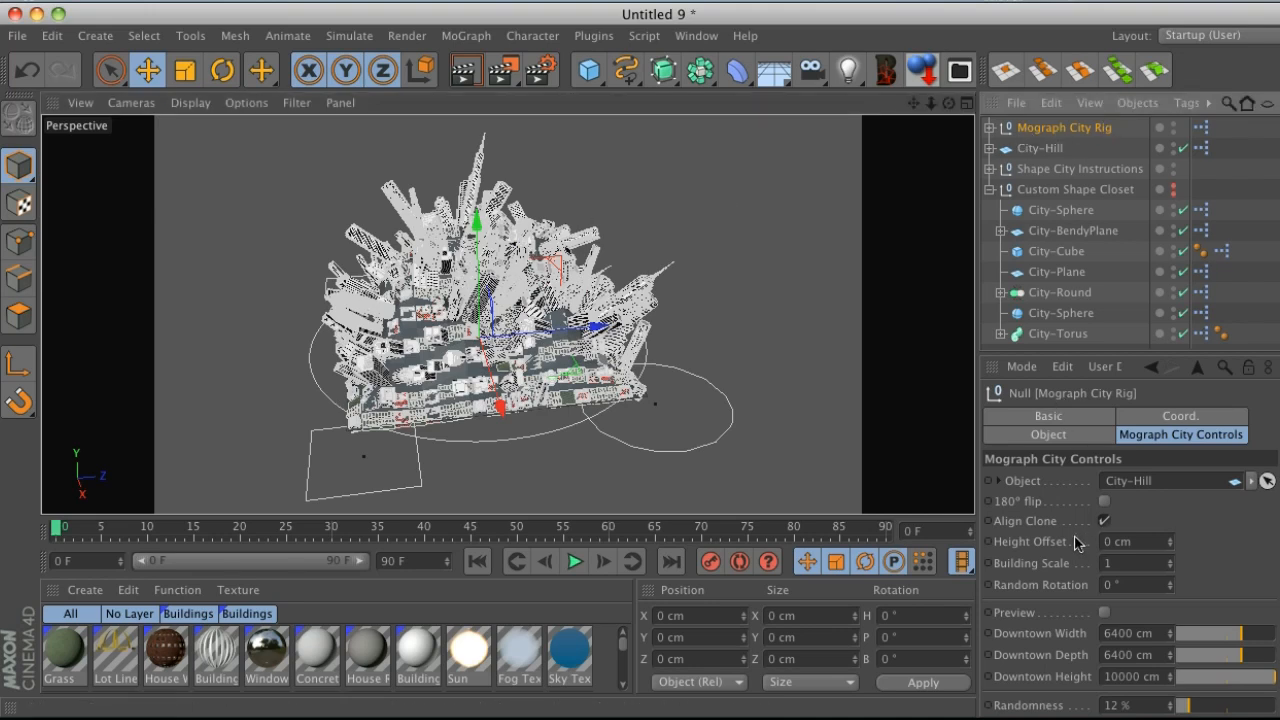
click(1105, 521)
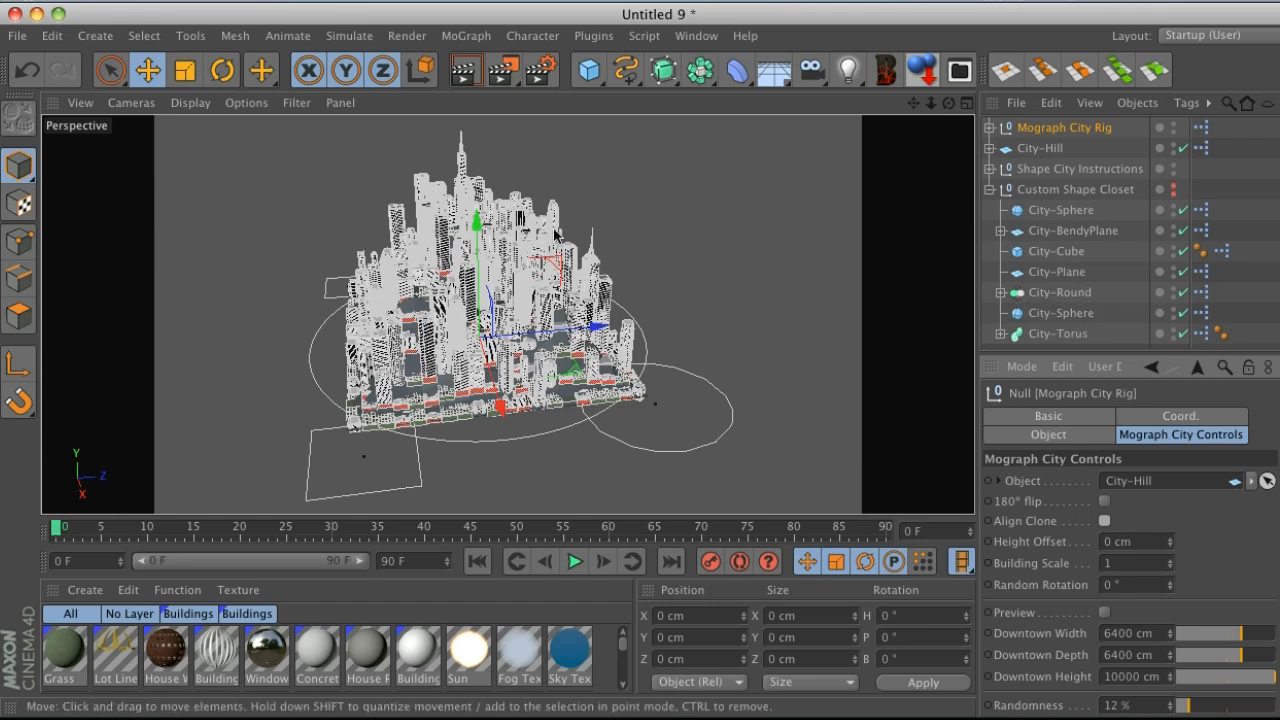
click(989, 189)
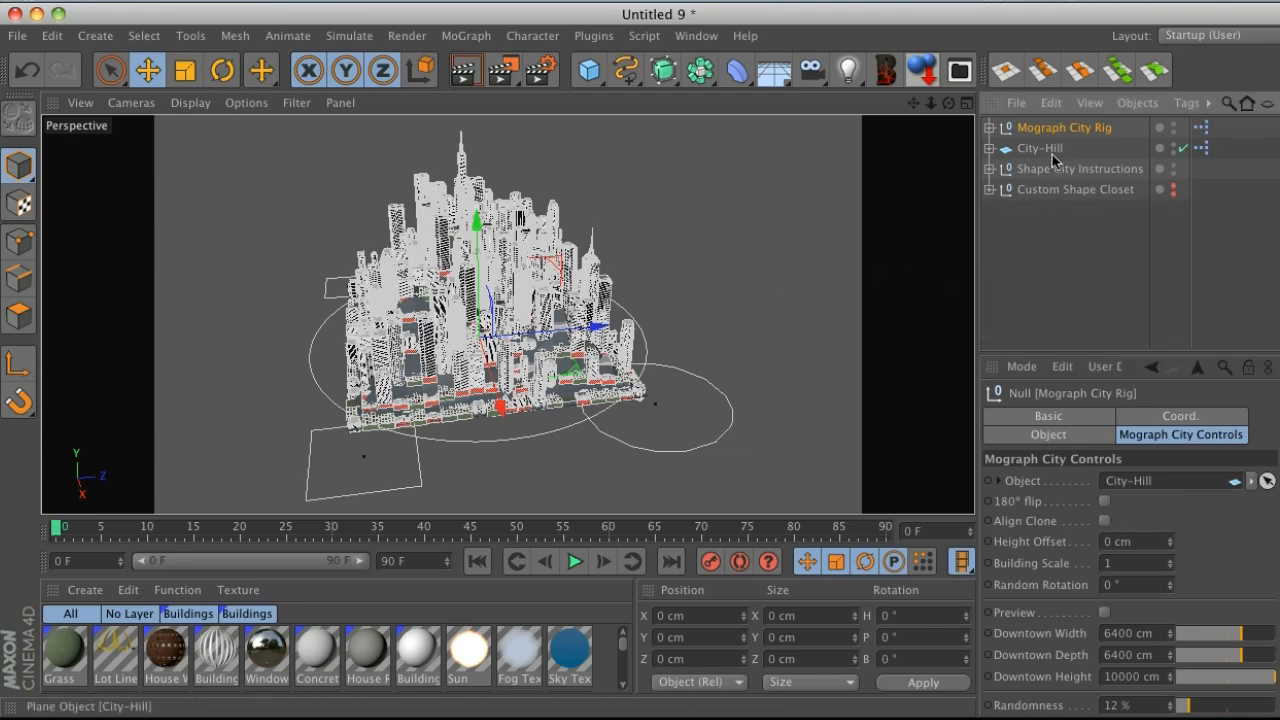
Step: Close the hill city project without saving and open the Content Browser at the GSG_City_Kit Presets
click(17, 35)
click(110, 161)
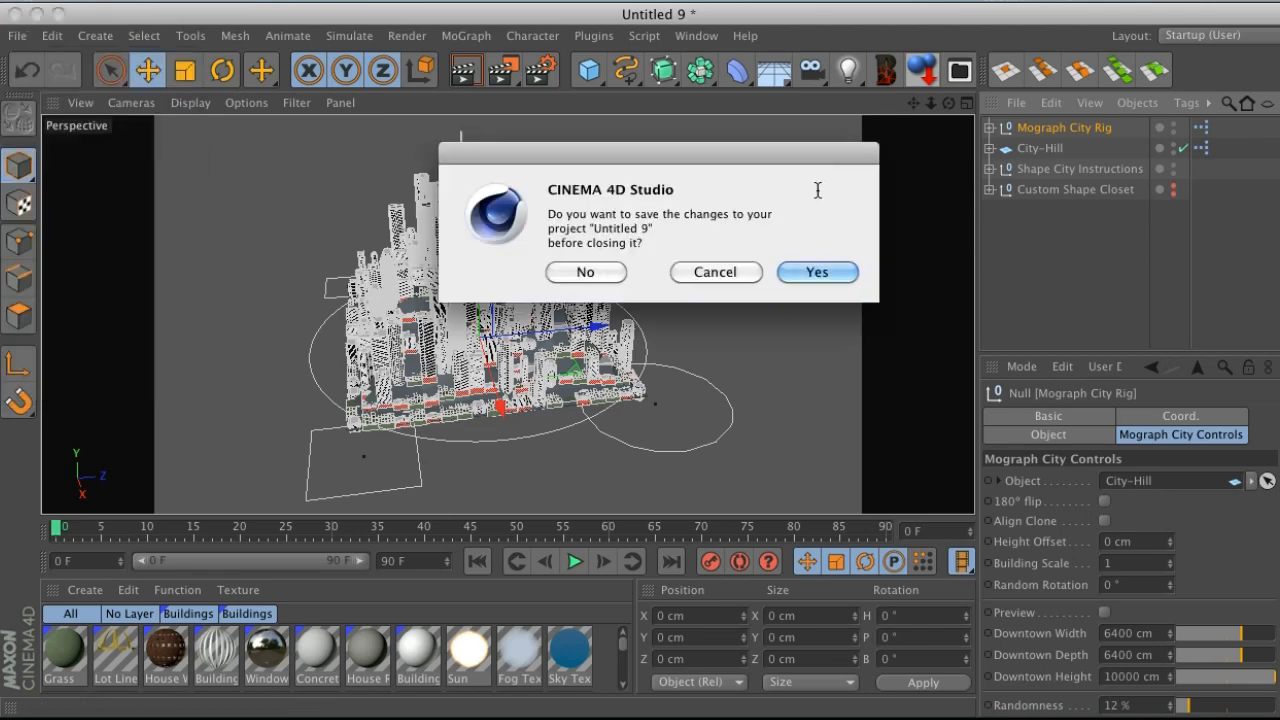
click(601, 271)
click(924, 64)
click(1048, 98)
double_click(1050, 100)
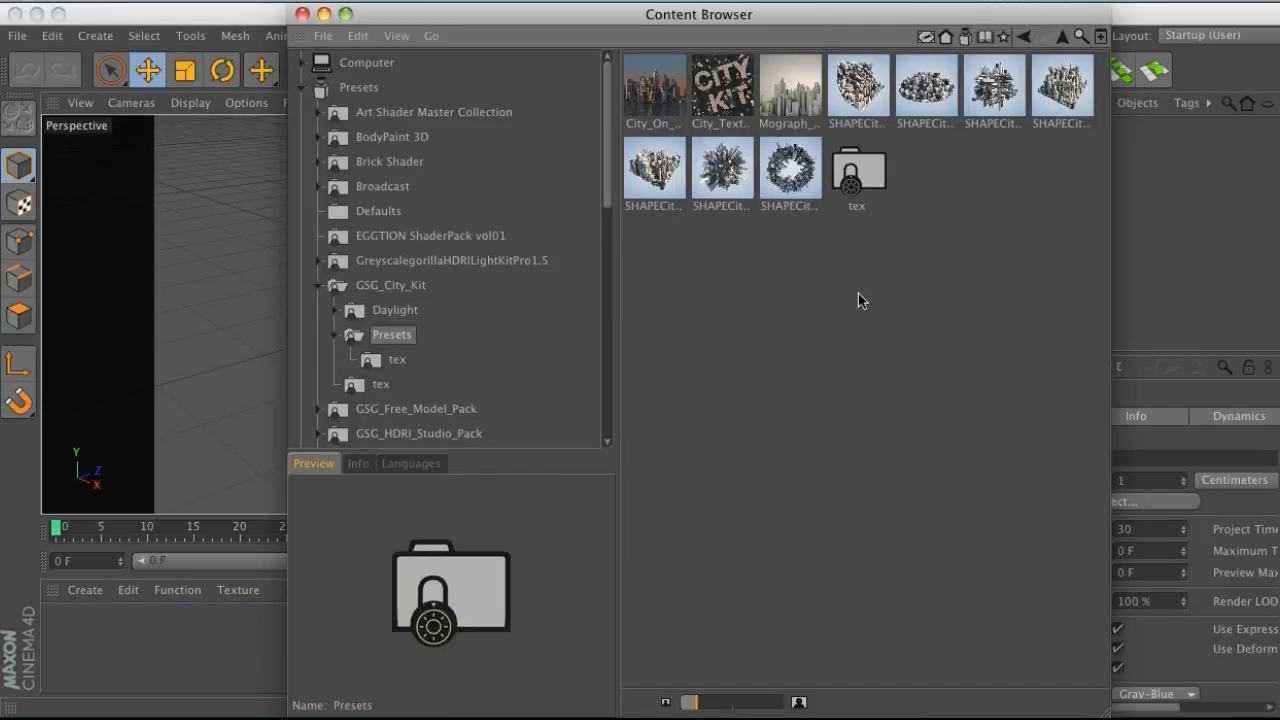
Step: Preview the City Kit presets and load the first shape preset, SHAPECity-Bend.c4d
click(677, 90)
click(722, 90)
click(790, 90)
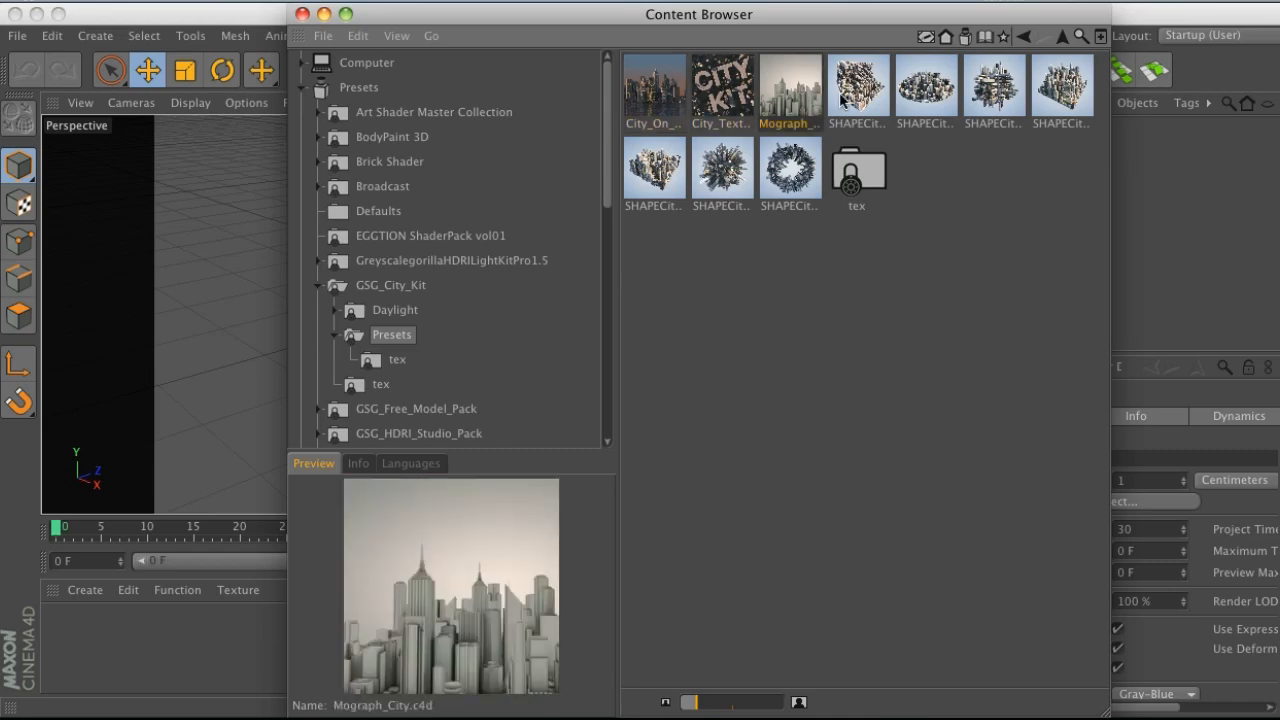
click(842, 100)
drag(843, 18, 796, 57)
click(866, 140)
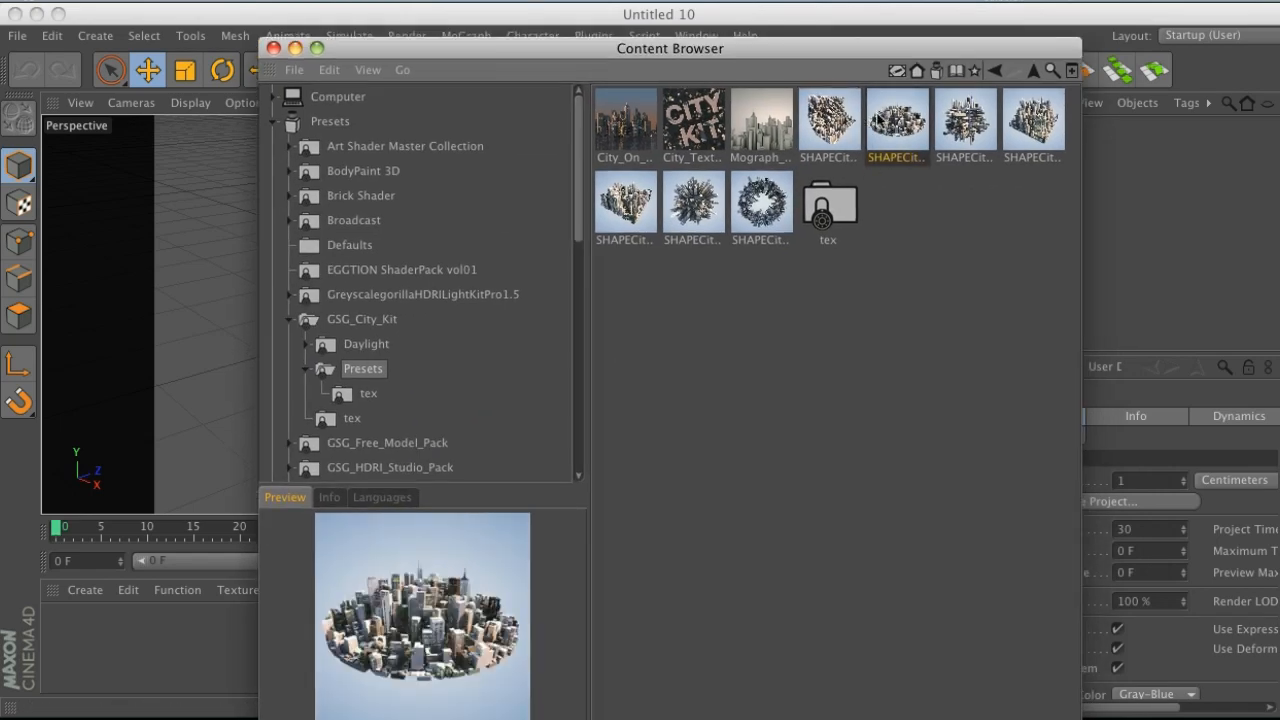
double_click(829, 118)
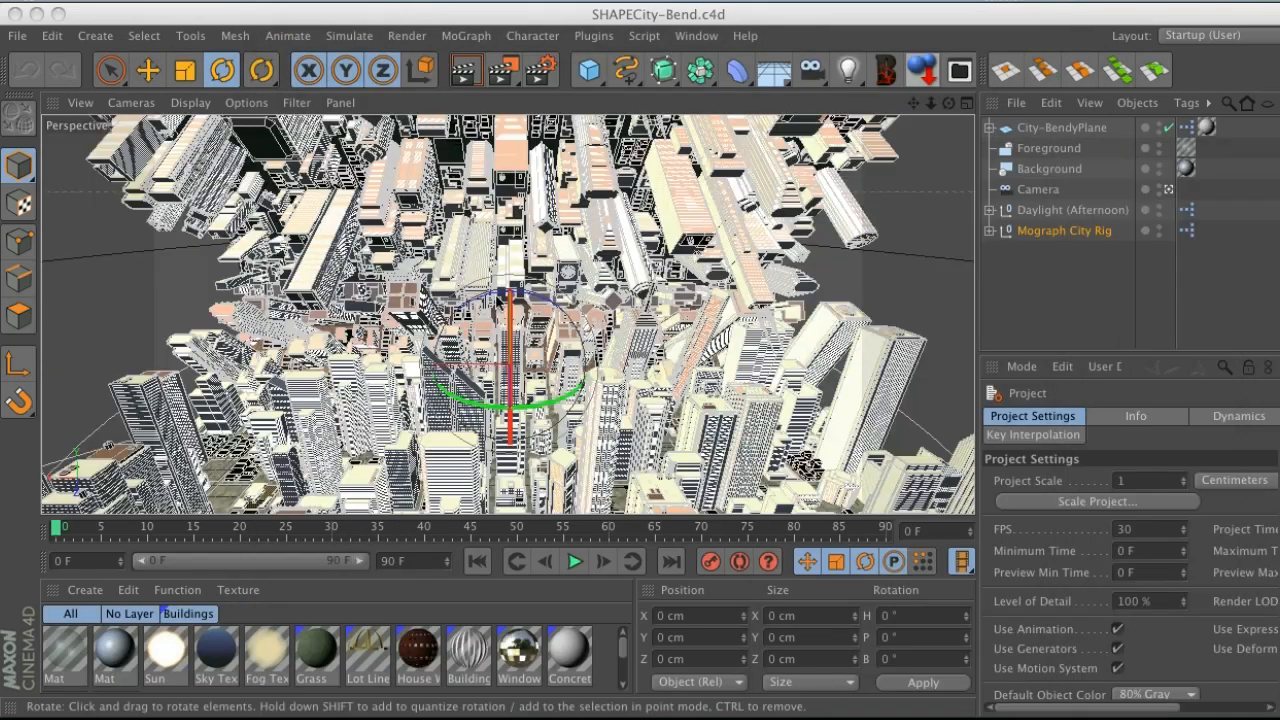
Step: Review the Mograph City Rig's settings, frame the bent city from an angle and render it in the viewport
click(1046, 236)
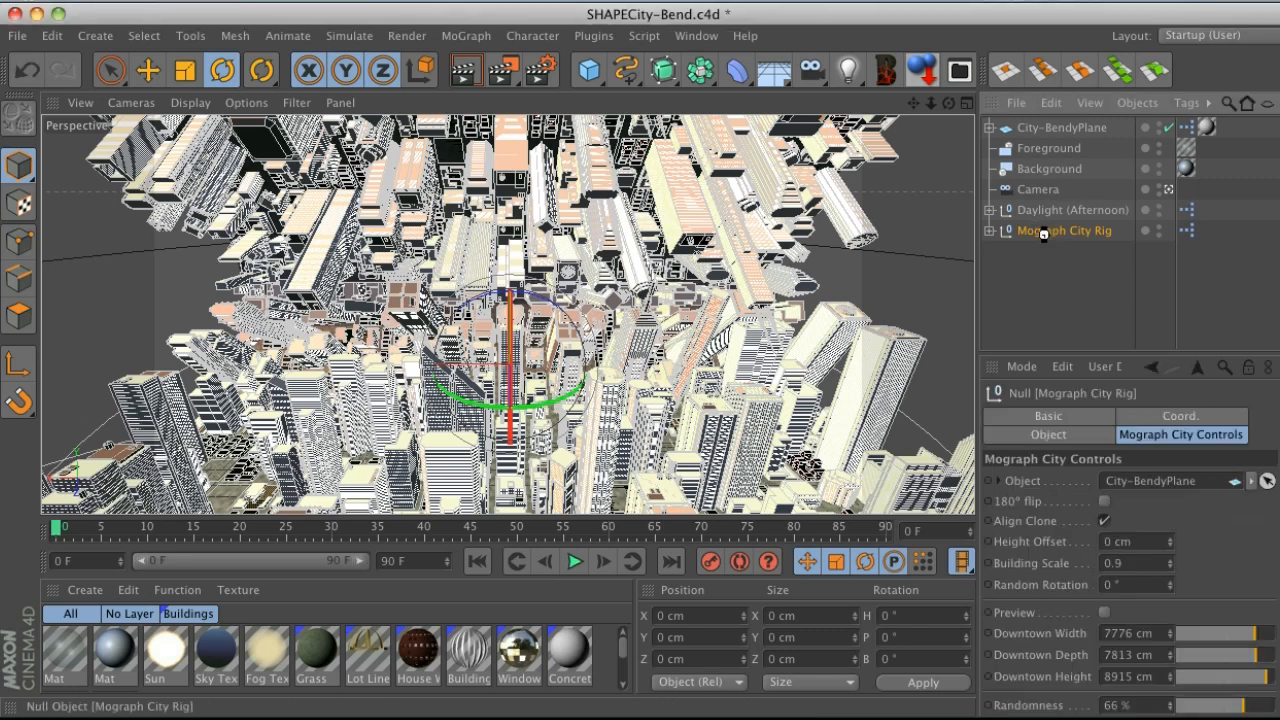
scroll(755, 317, down, 5)
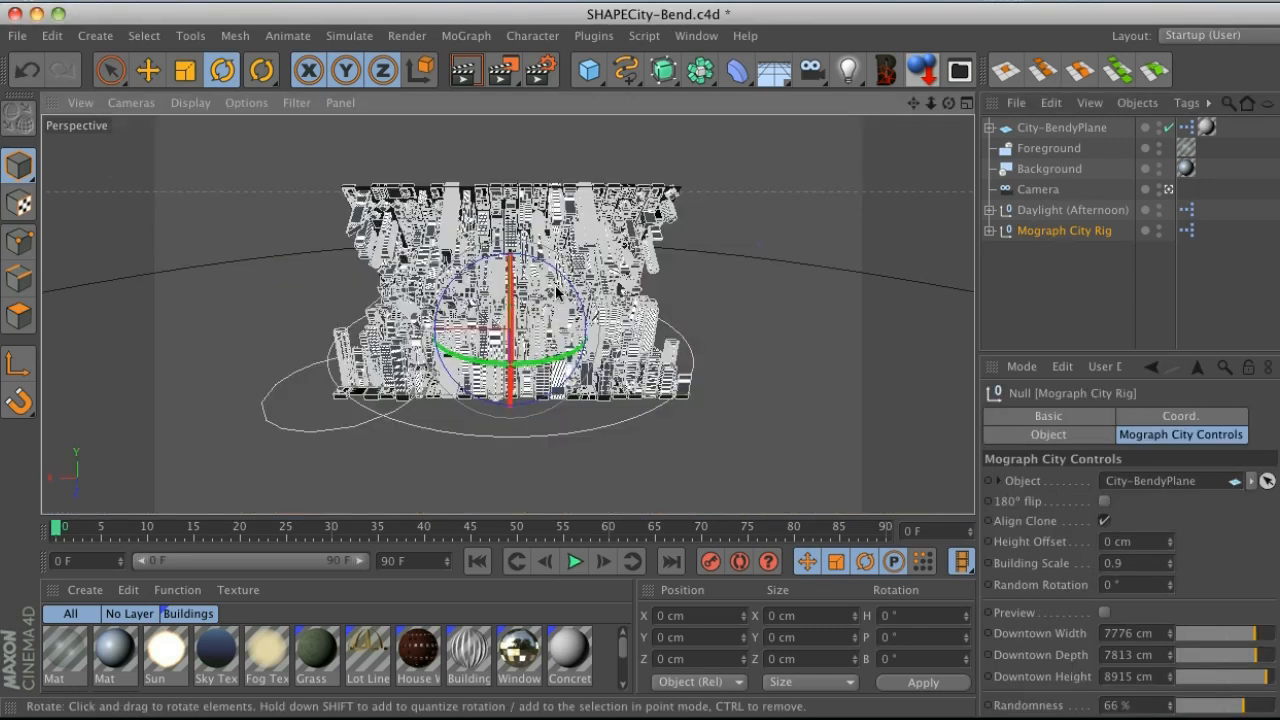
alt+drag(710, 283, 761, 281)
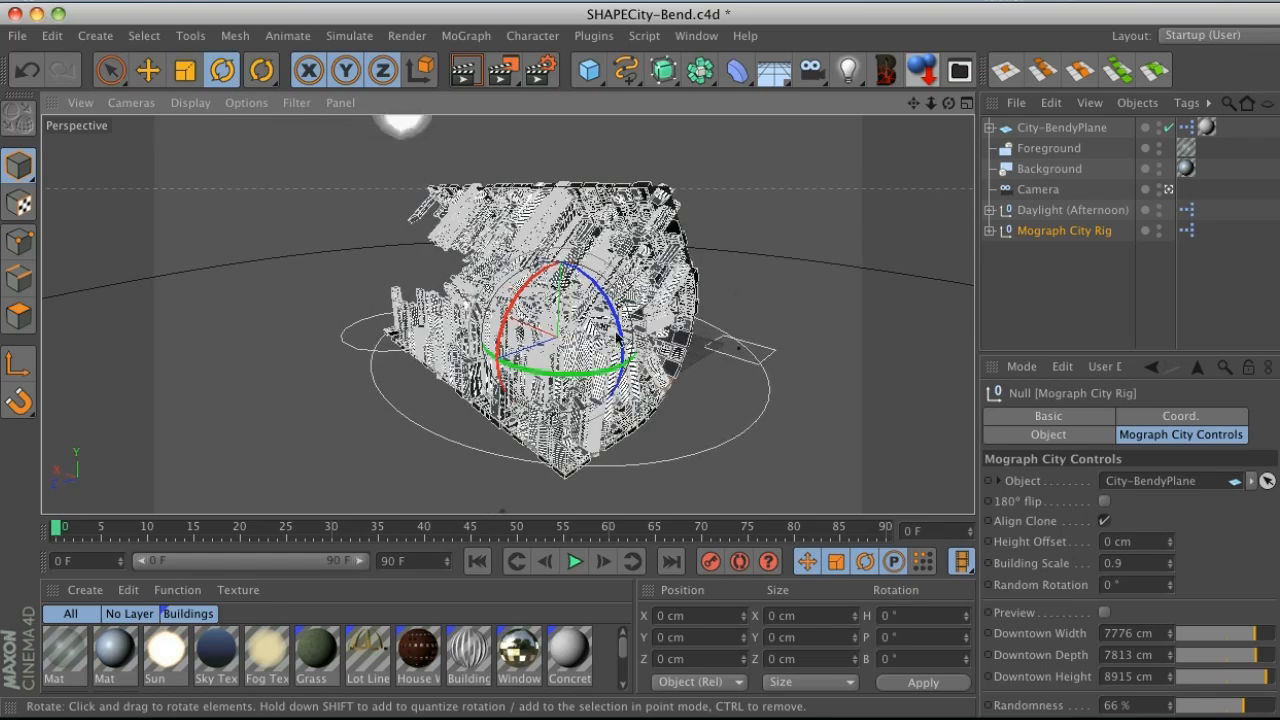
scroll(583, 318, up, 2)
scroll(583, 318, up, 5)
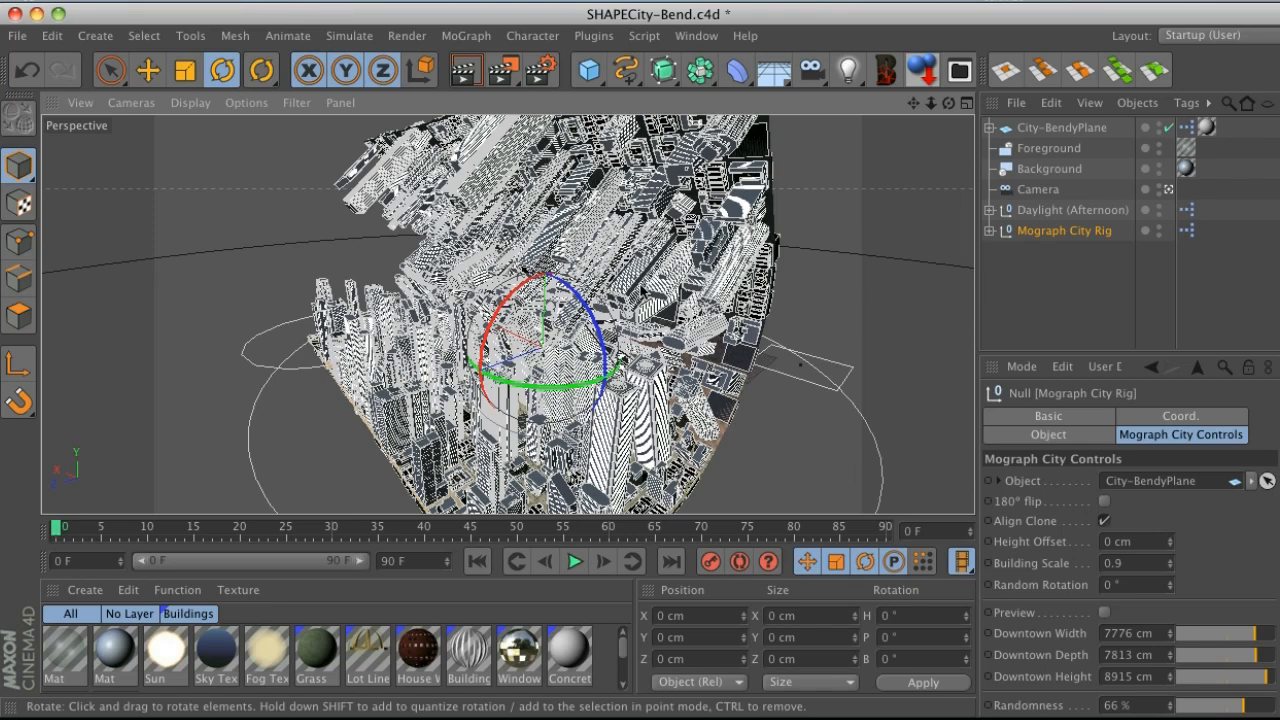
click(1075, 305)
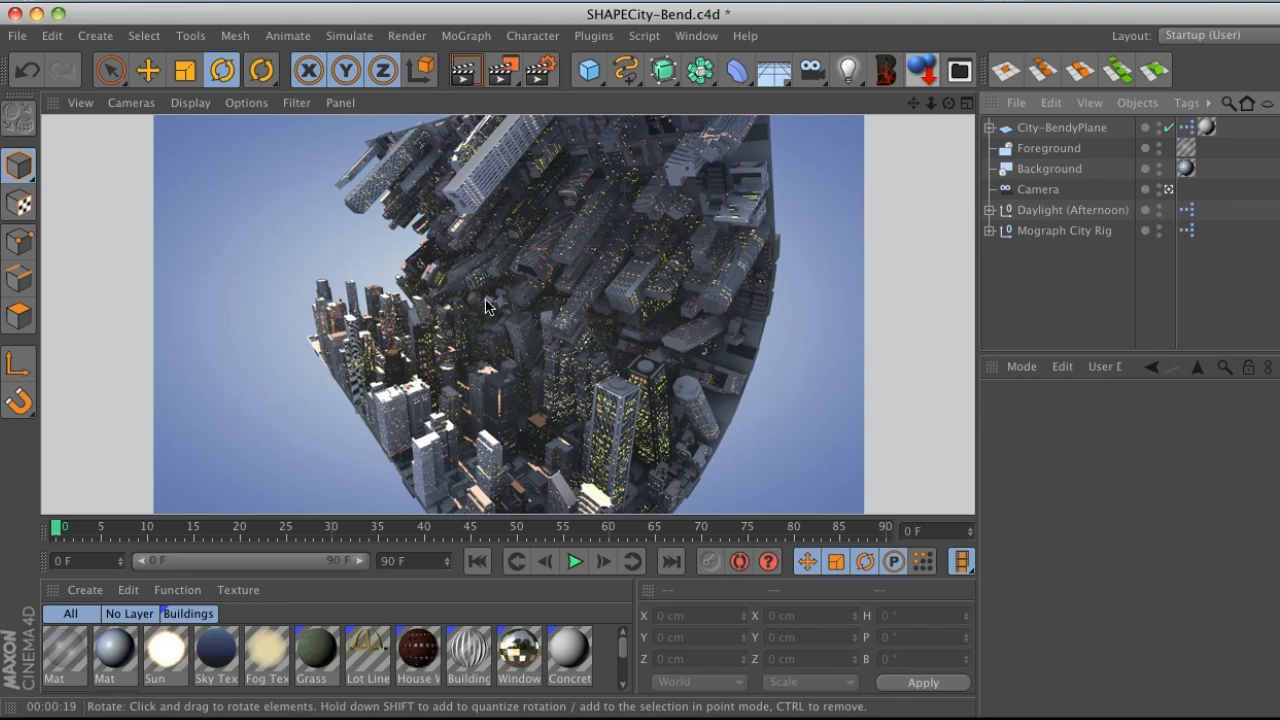
Step: Close the bent city project without saving and open the City_Text.c4d preset from the Content Browser
click(17, 35)
click(40, 151)
click(586, 272)
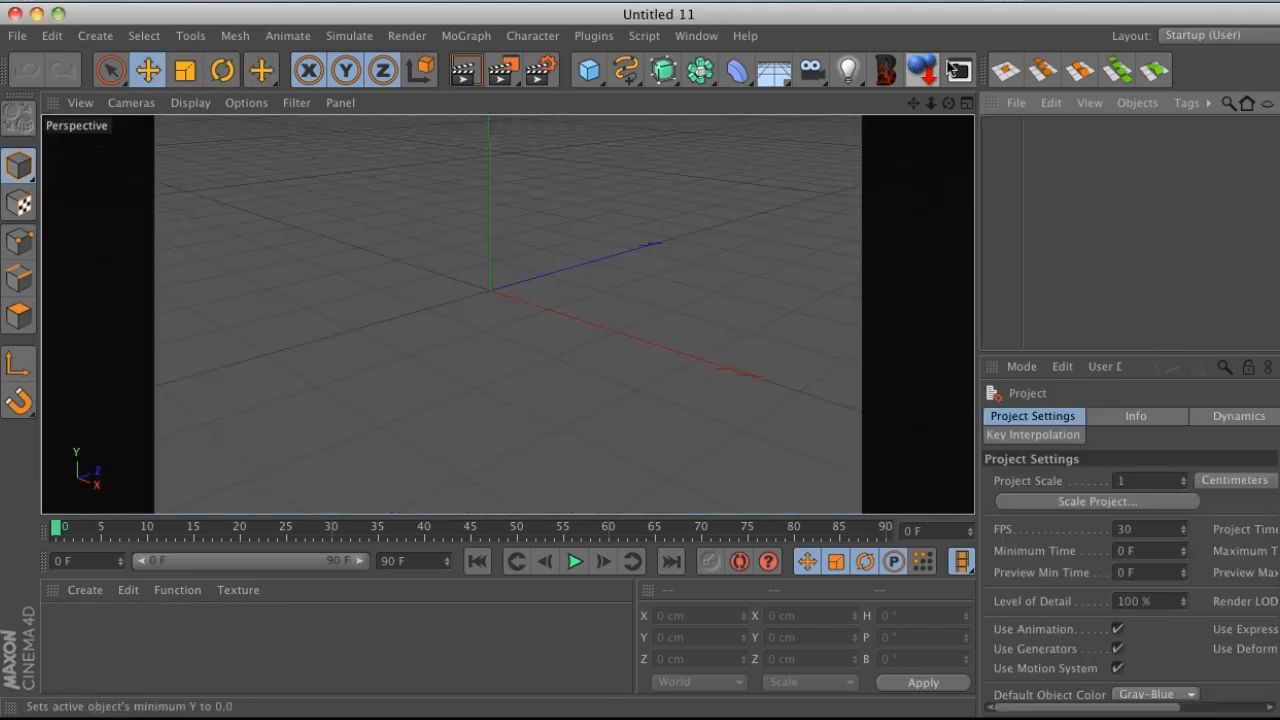
key(shift+F8)
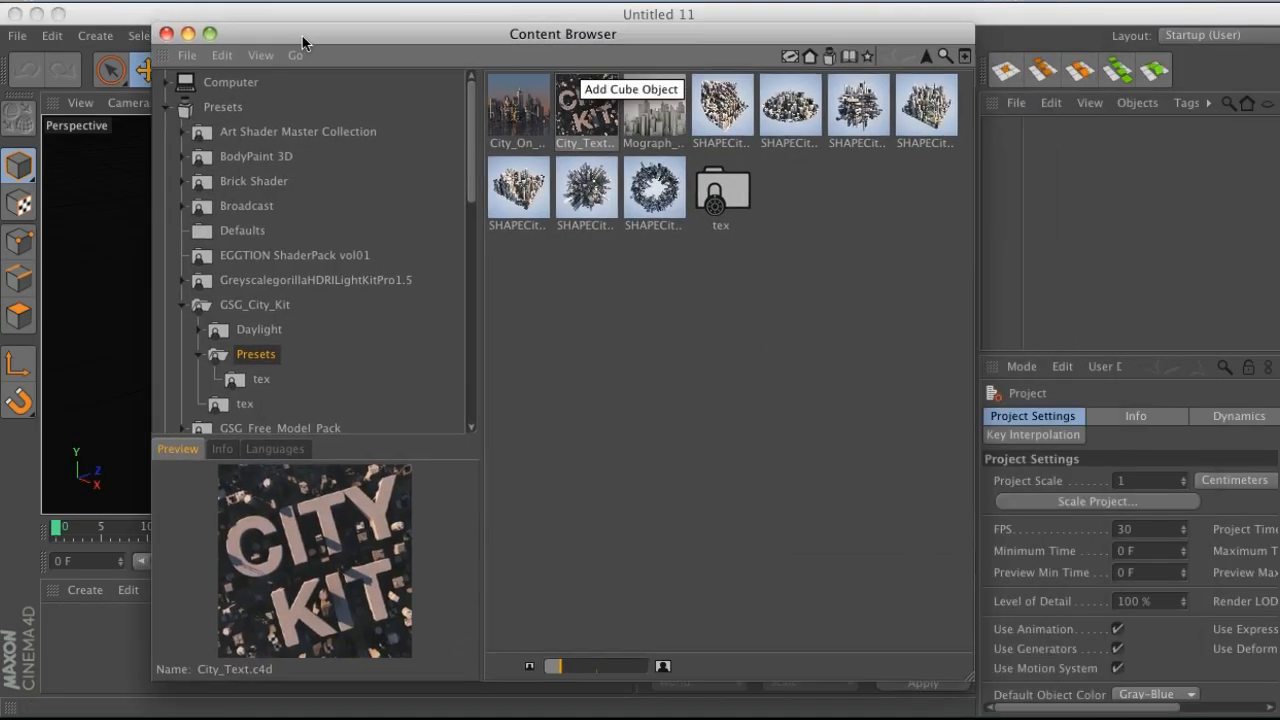
drag(303, 40, 328, 37)
click(618, 99)
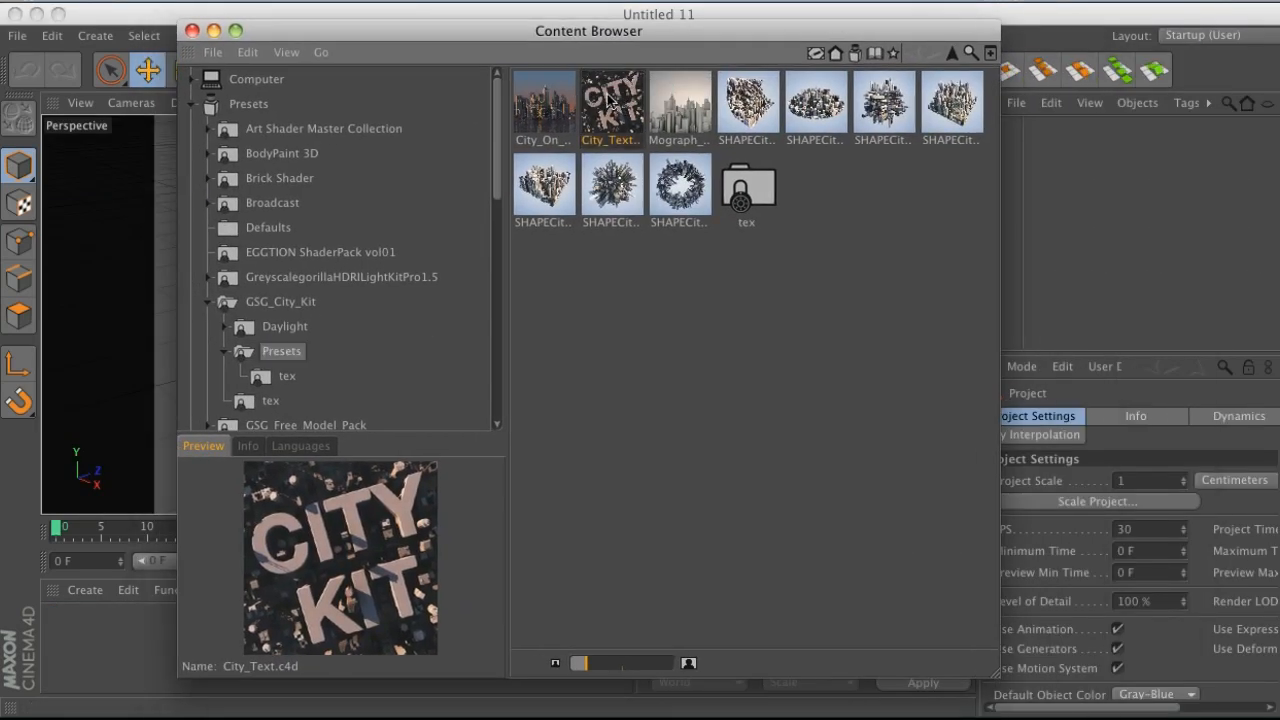
double_click(616, 108)
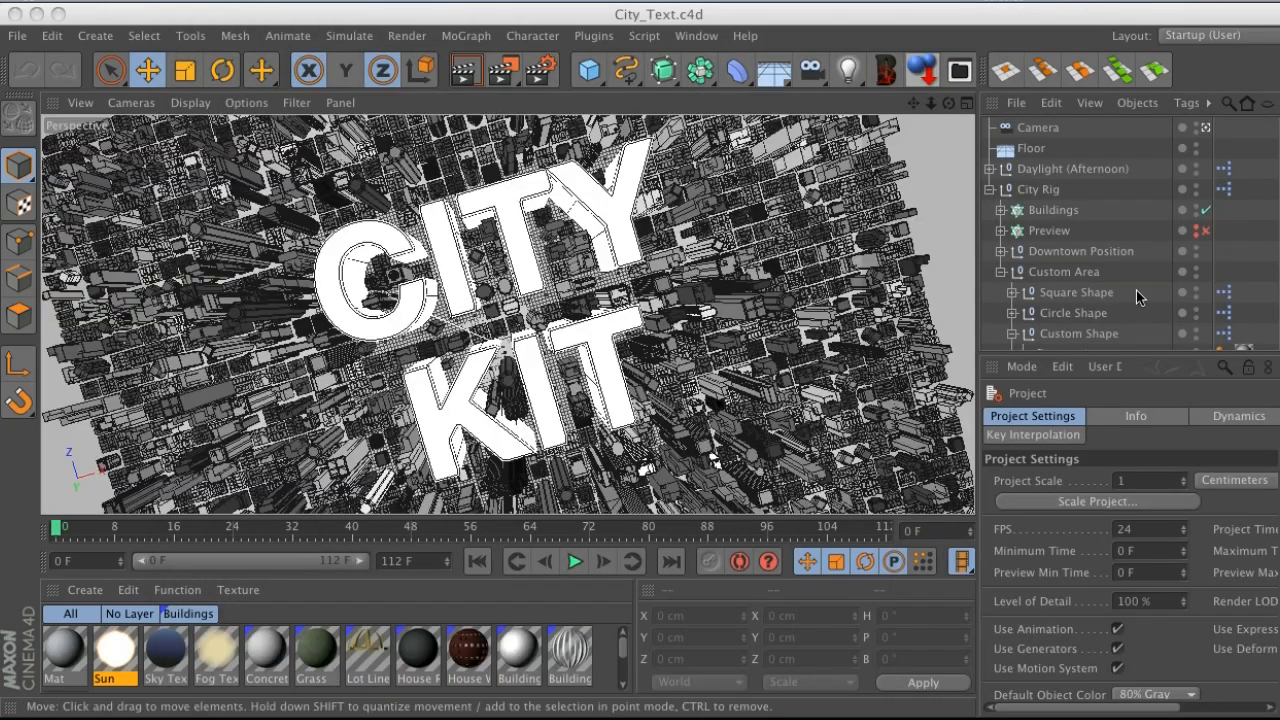
Step: Replace the CITY KIT wording of the CHANGE ME text object under Custom Shape with a person's first name
scroll(1136, 291, down, 5)
click(1069, 305)
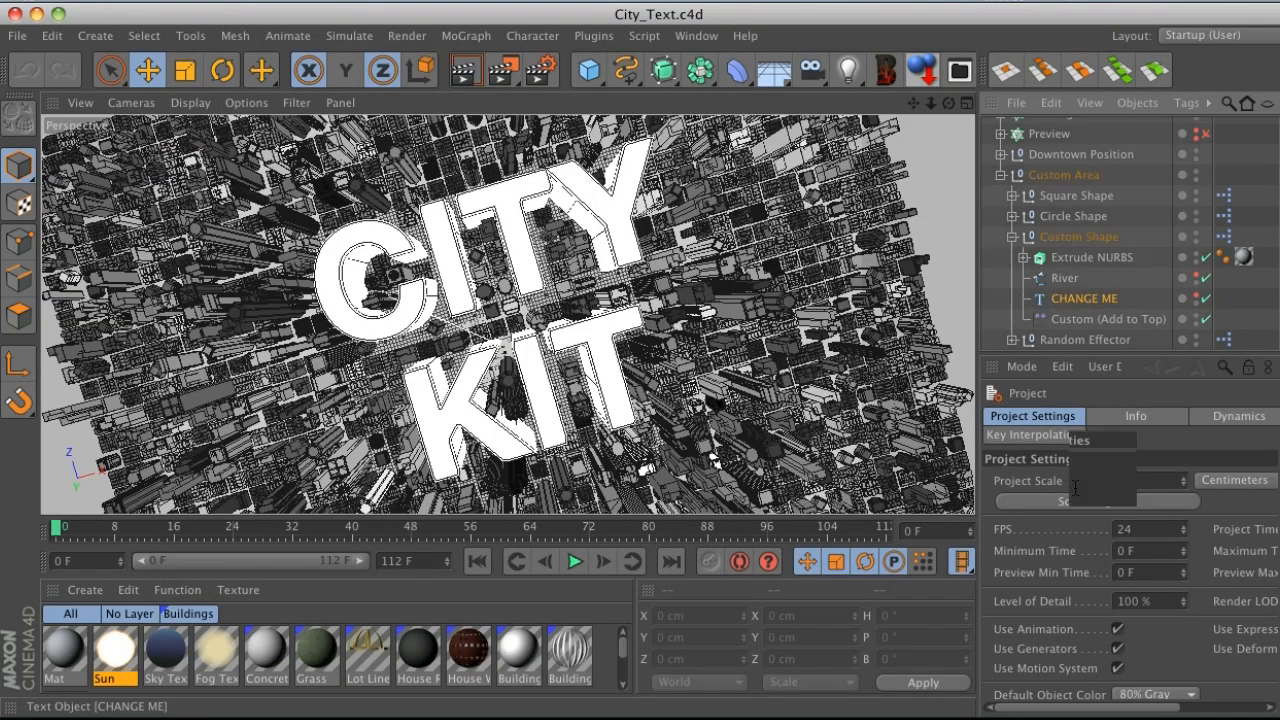
drag(1082, 478, 963, 412)
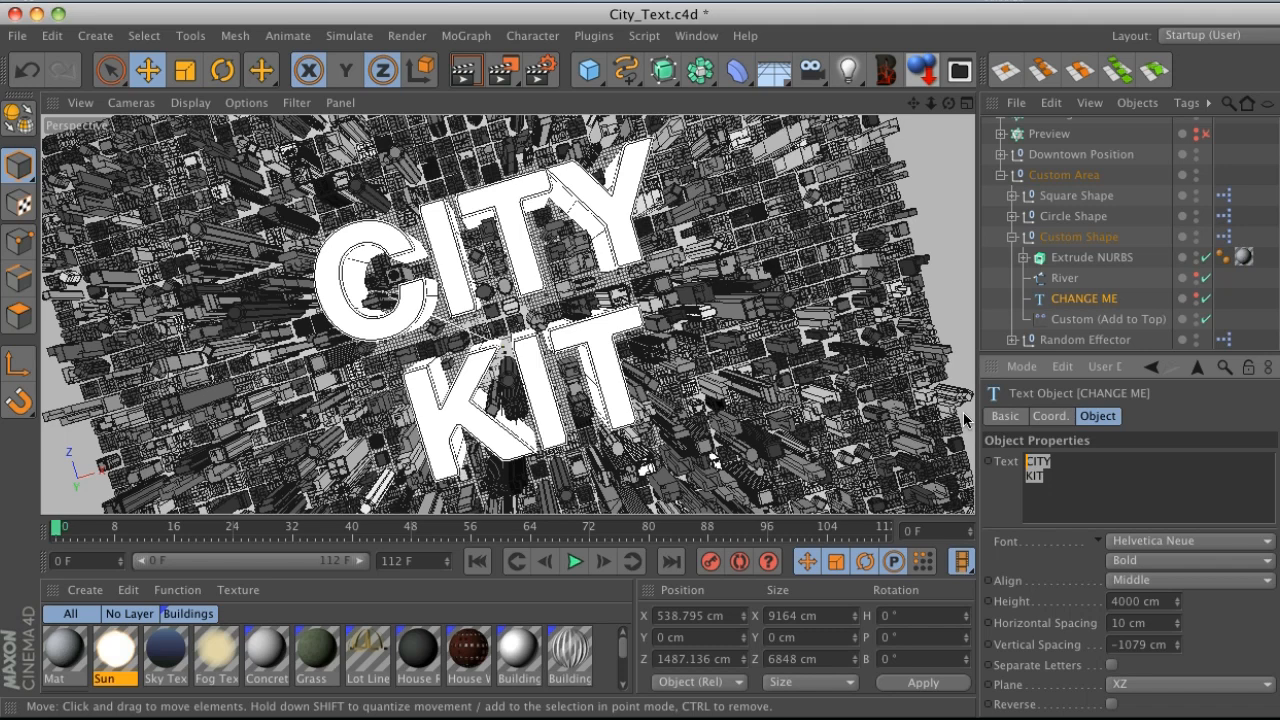
click(1143, 277)
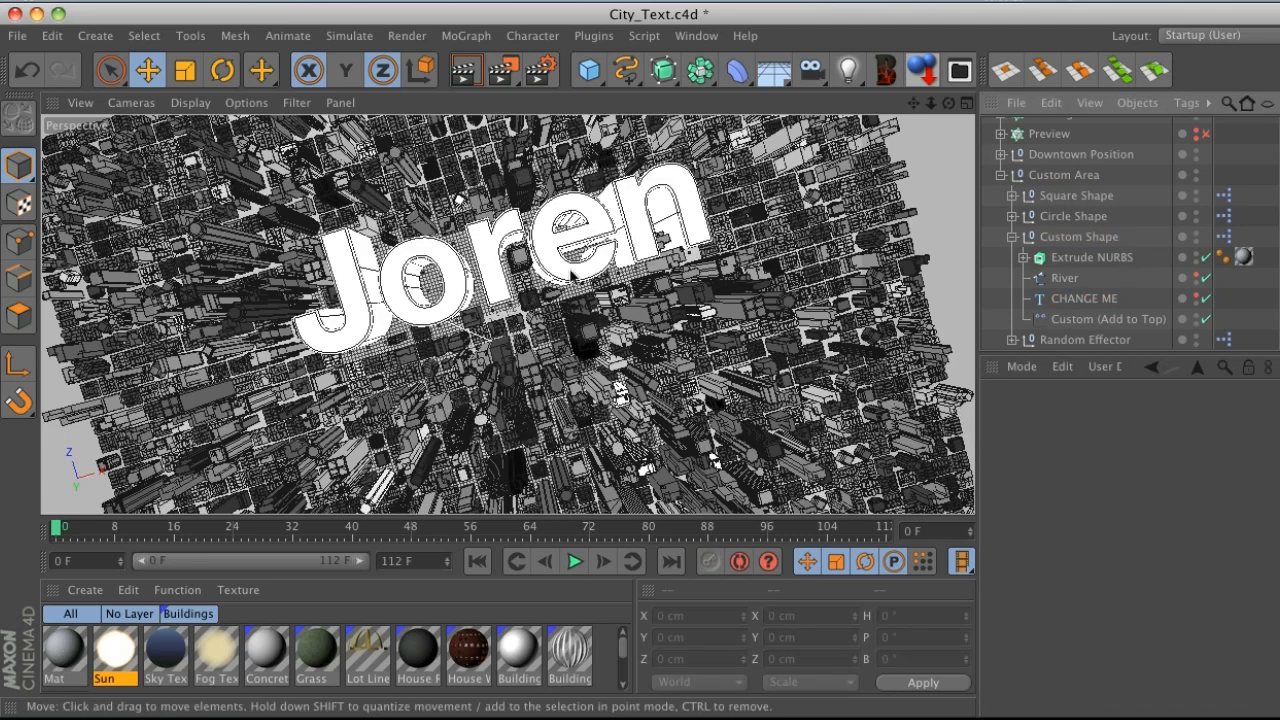
Step: Open the City_On_The_Water.c4d preset from the Content Browser, close the browser and render the skyline in the viewport
drag(1279, 300, 543, 47)
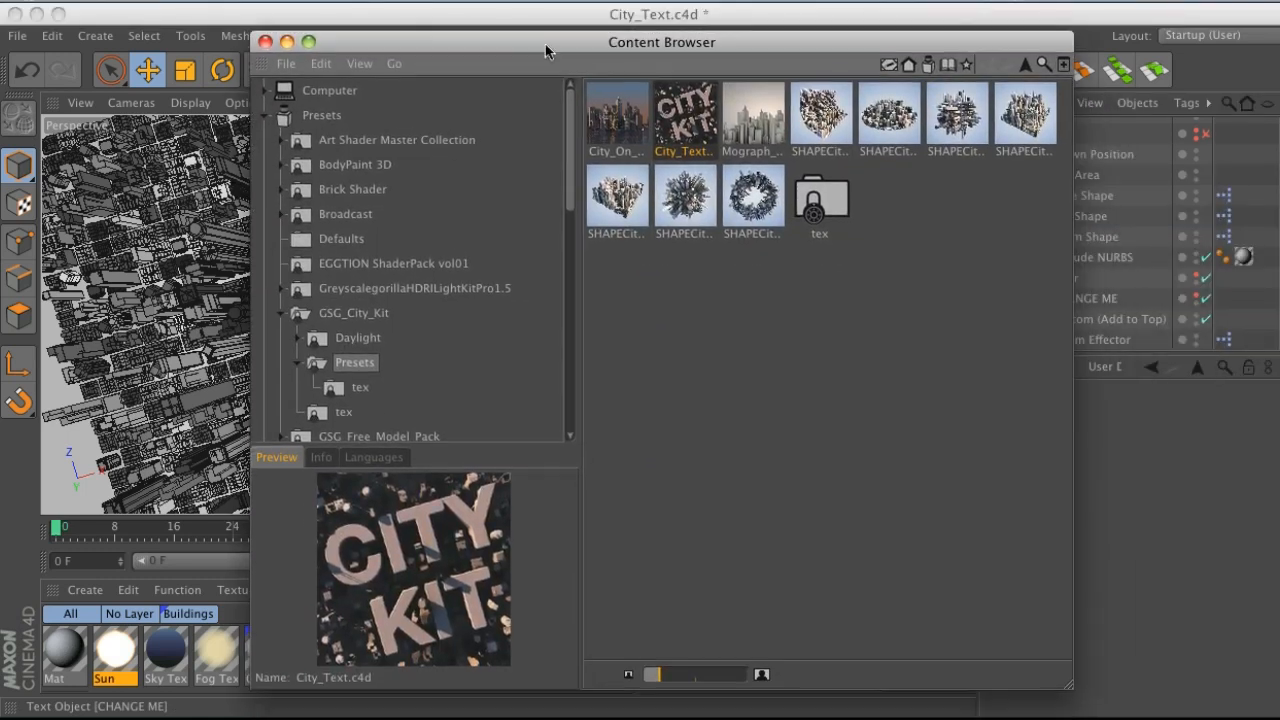
click(753, 115)
click(622, 118)
double_click(622, 118)
click(265, 42)
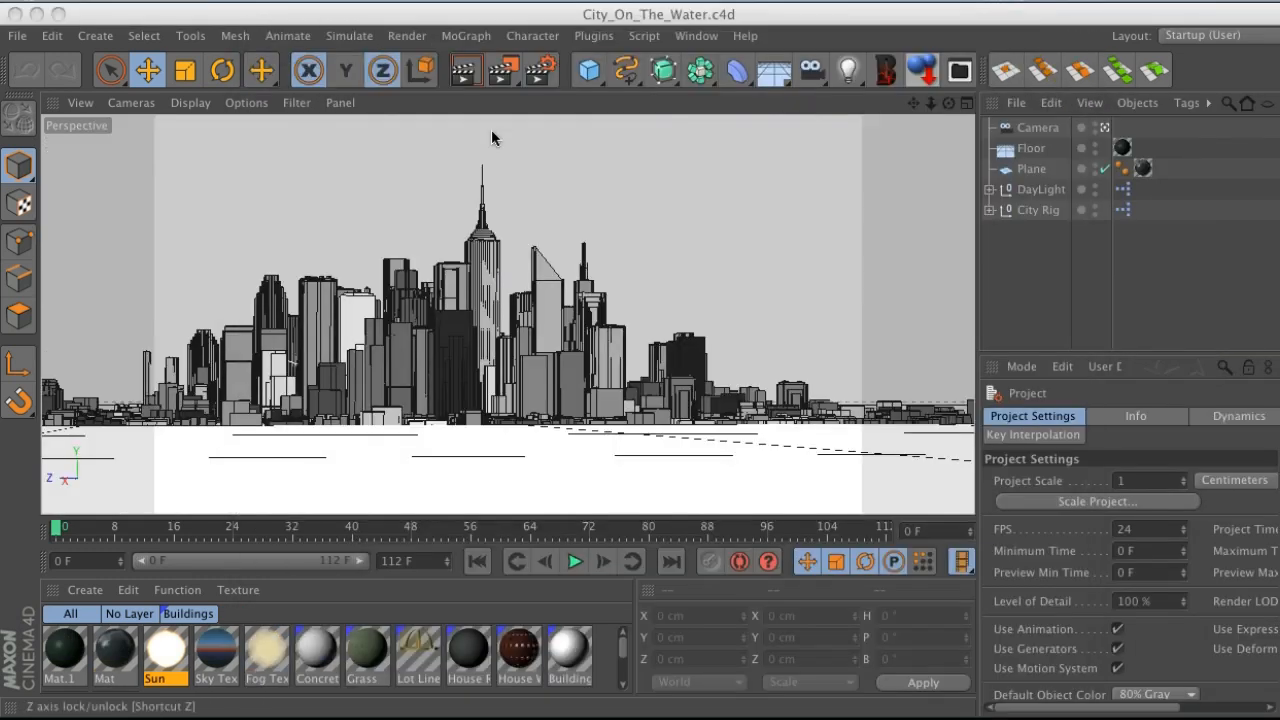
click(464, 72)
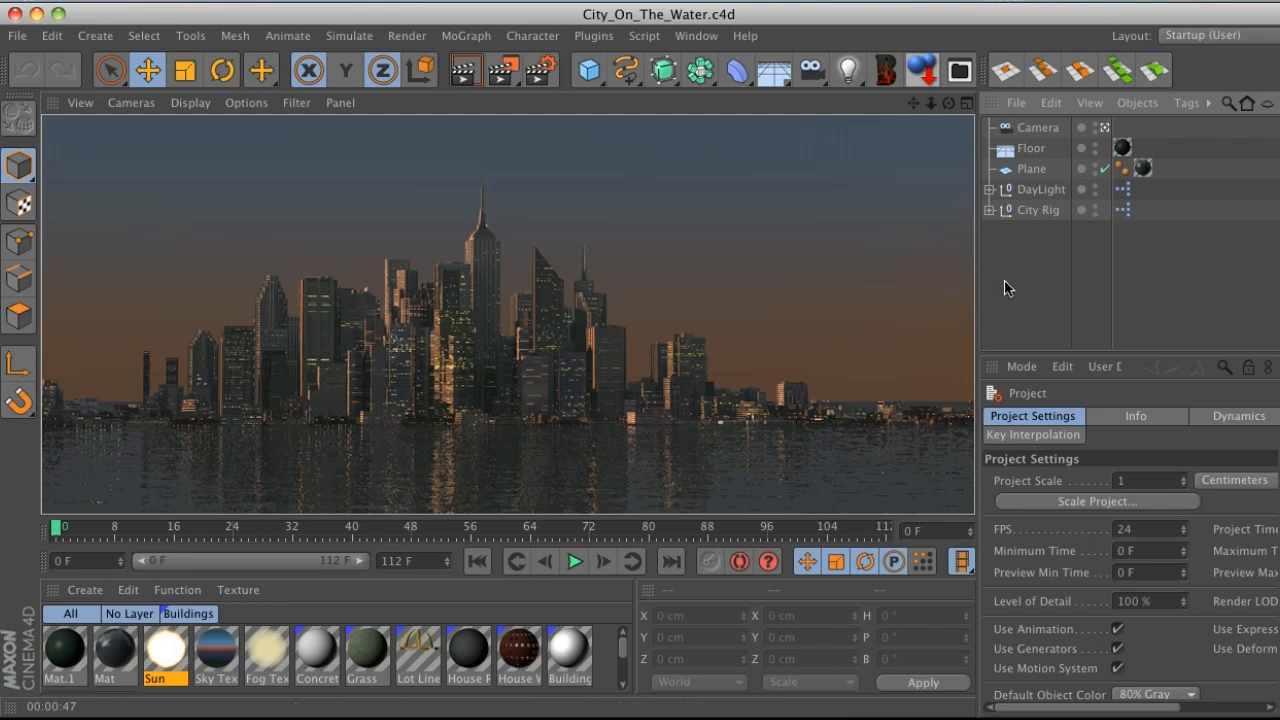
Step: Open the Mograph_City.c4d preset from the Content Browser, close the browser and start rendering it in the viewport
click(971, 74)
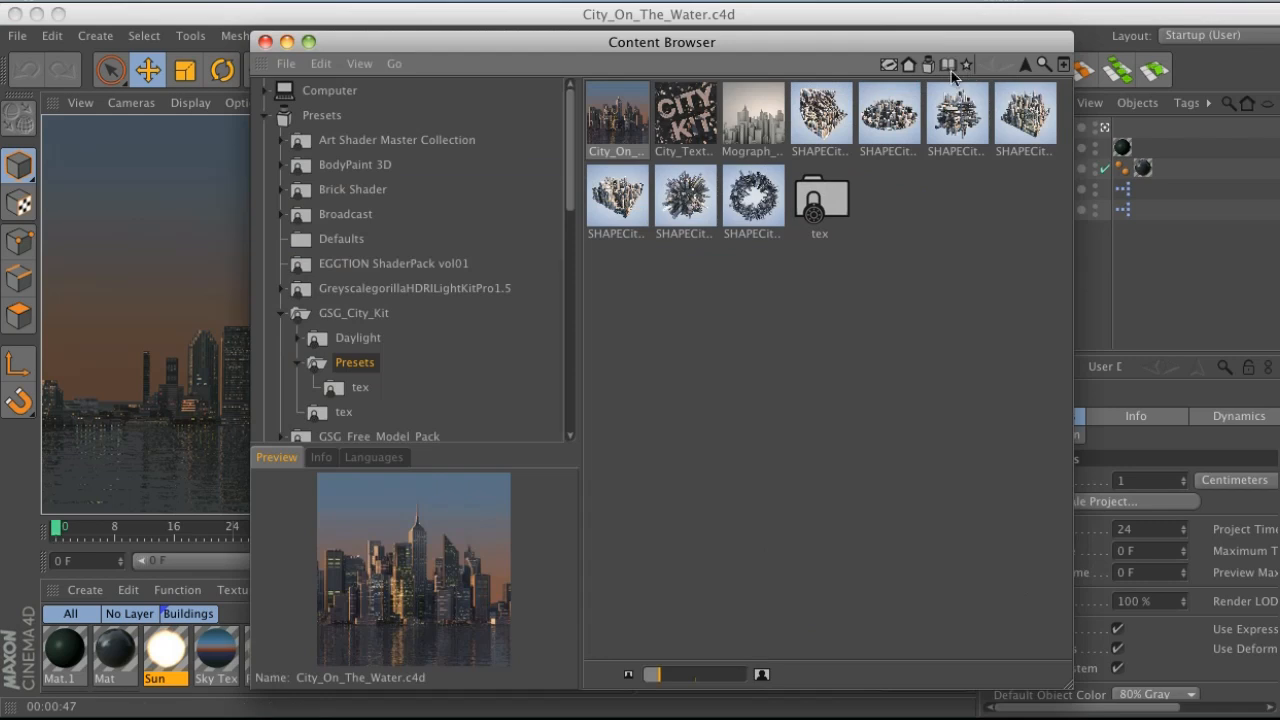
drag(773, 47, 720, 44)
double_click(703, 140)
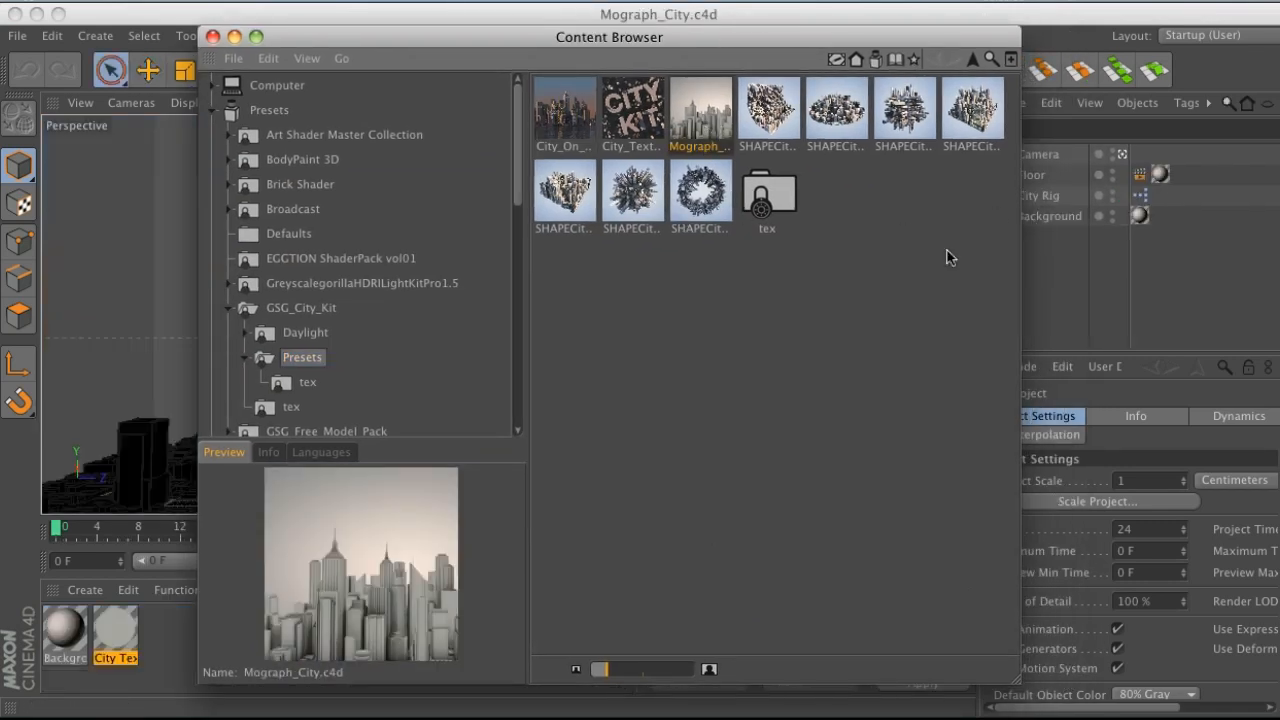
click(213, 36)
click(468, 72)
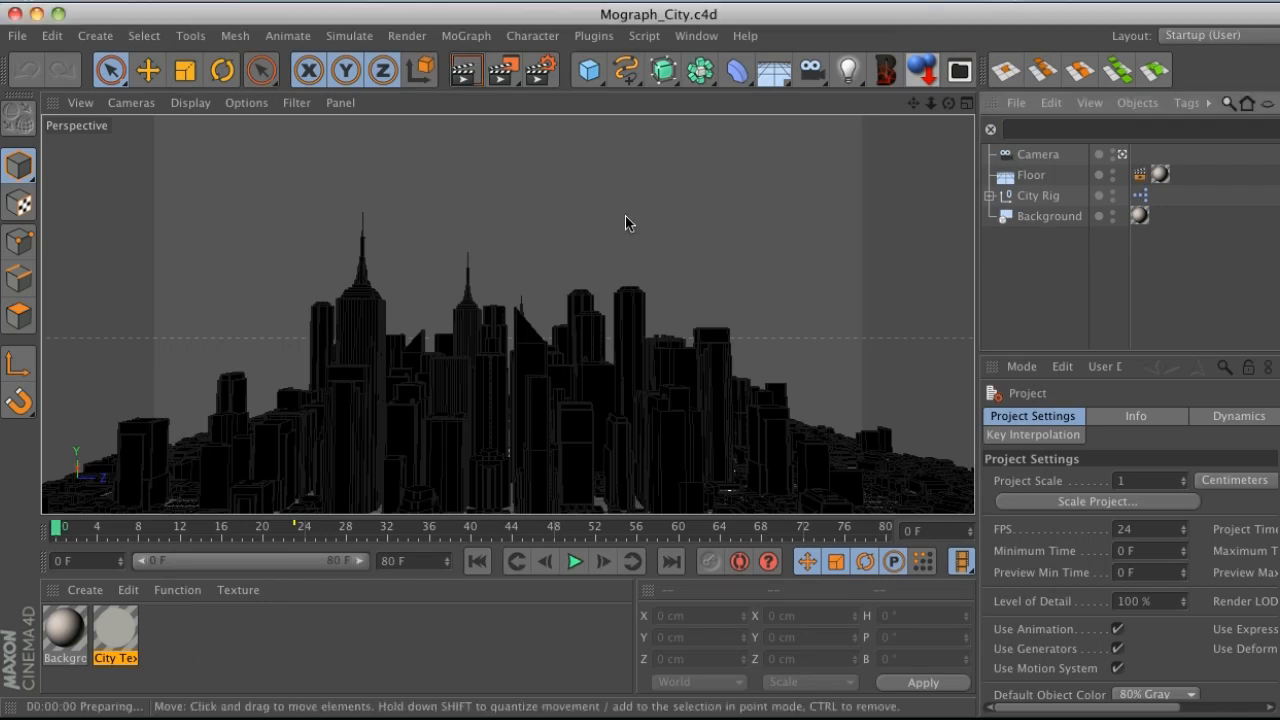